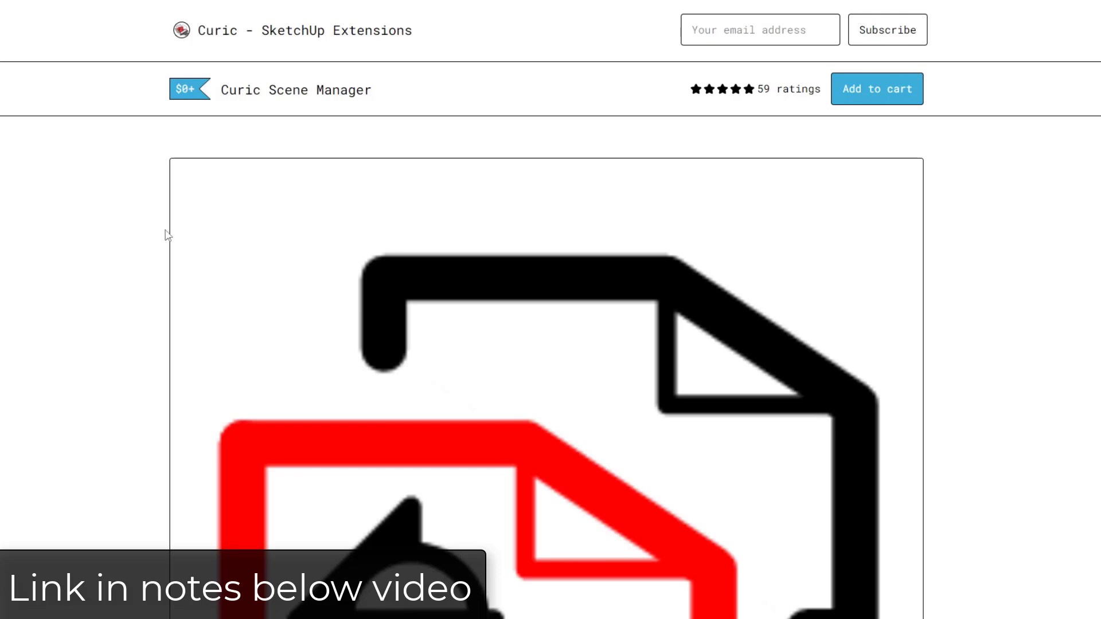
Read the Curic Scene Manager product page down to its version notes and SketchUp compatibility list
{"action": "scroll", "coordinate": [183, 183], "scroll_direction": "down", "scroll_amount": 1}
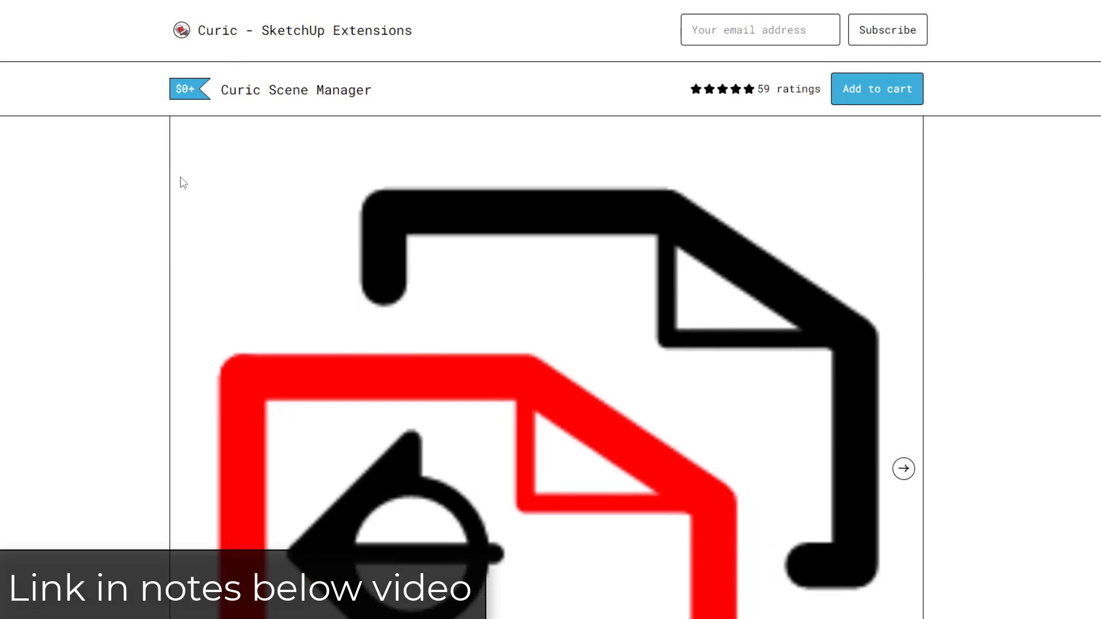
{"action": "scroll", "coordinate": [124, 261], "scroll_direction": "down", "scroll_amount": 7}
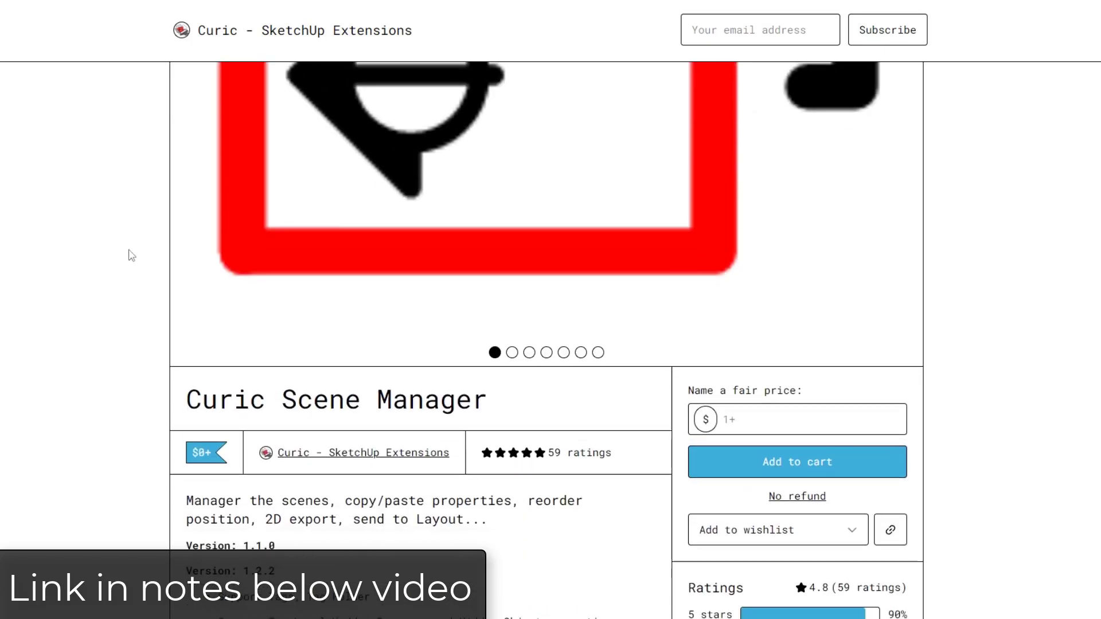
{"action": "scroll", "coordinate": [131, 256], "scroll_direction": "down", "scroll_amount": 3}
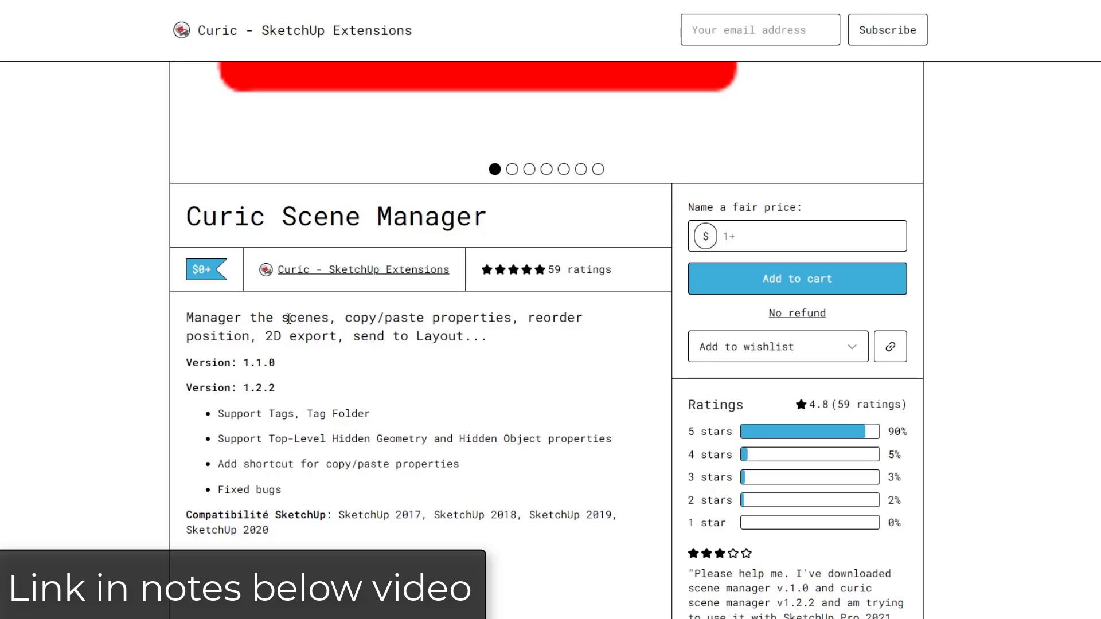
{"action": "scroll", "coordinate": [379, 325], "scroll_direction": "down", "scroll_amount": 2}
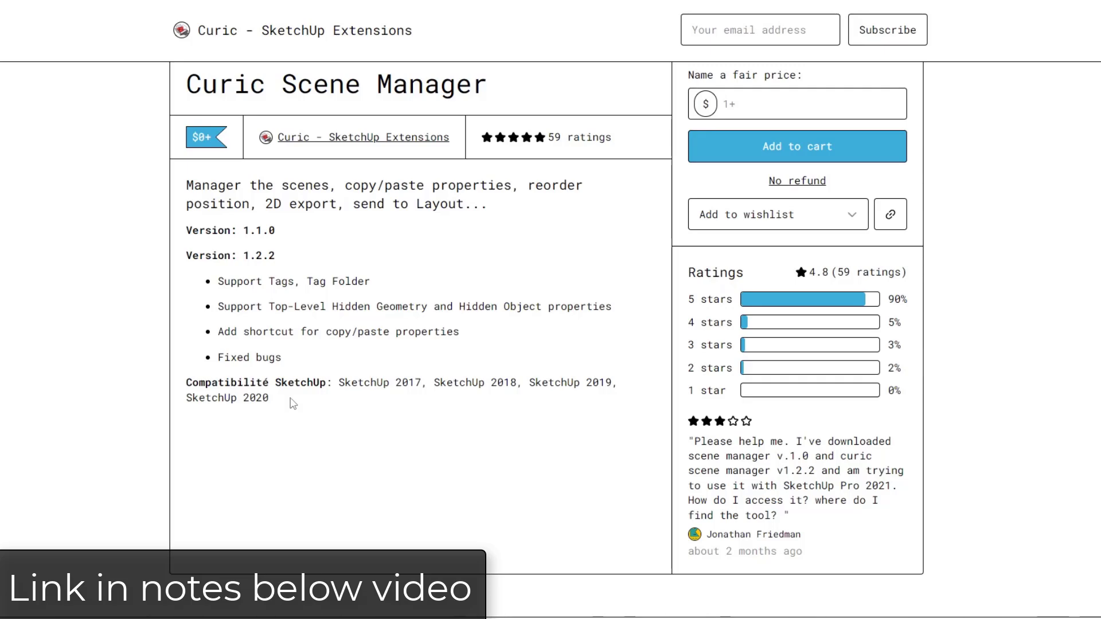
{"action": "left_click_drag", "start_coordinate": [293, 404], "coordinate": [188, 380]}
{"action": "left_click", "coordinate": [191, 379]}
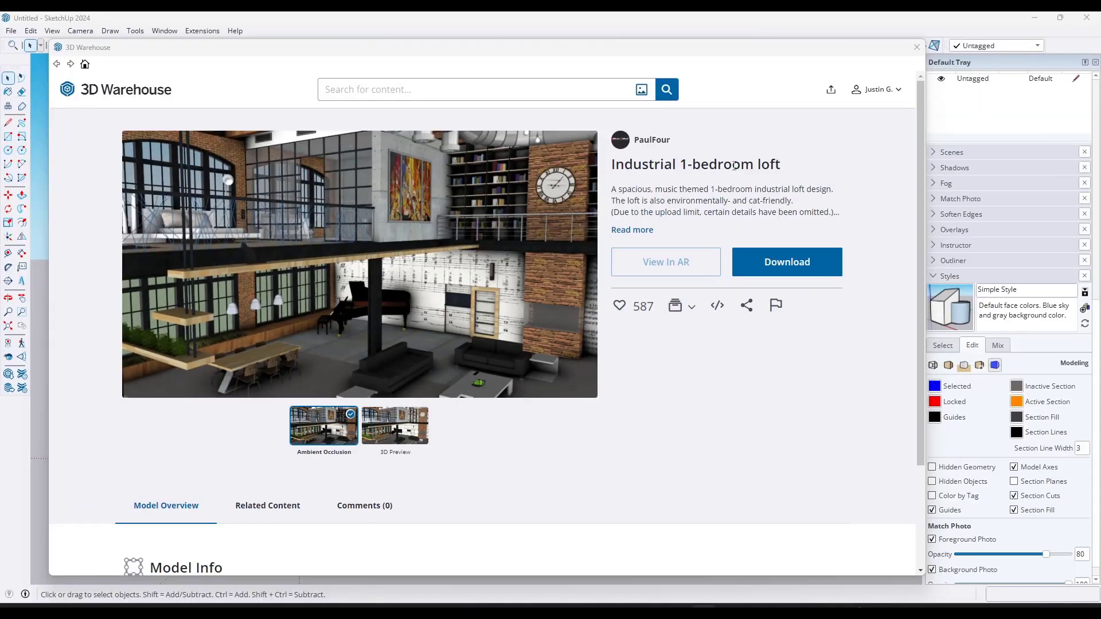
Load the Industrial 1-bedroom loft from 3D Warehouse directly into the SketchUp model and place it at the axes origin
{"action": "scroll", "coordinate": [673, 253], "scroll_direction": "down", "scroll_amount": 2}
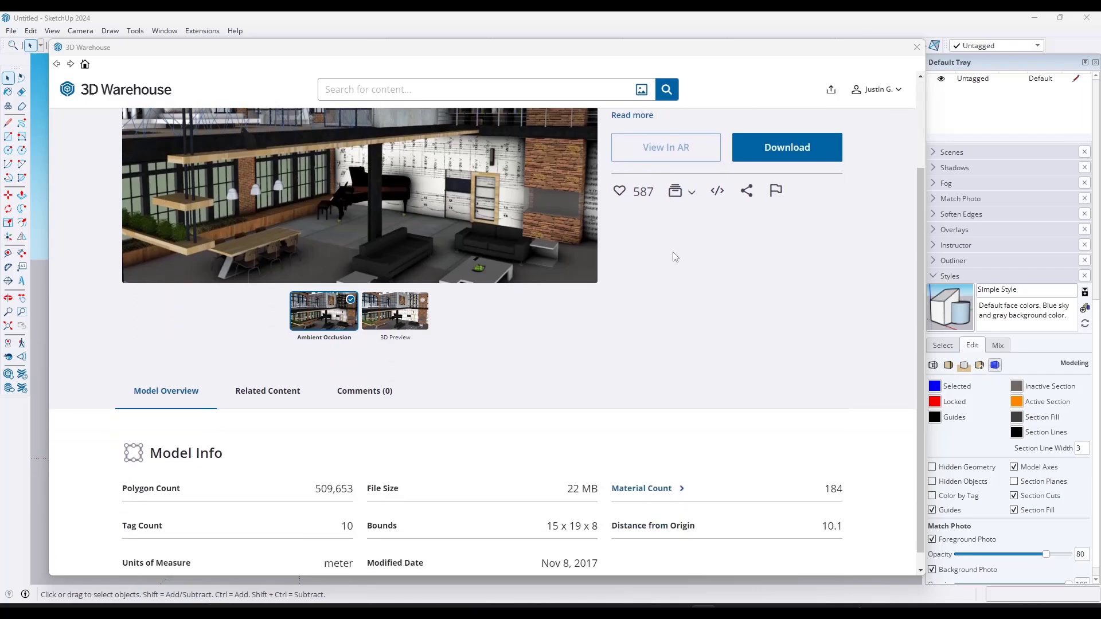
{"action": "scroll", "coordinate": [746, 264], "scroll_direction": "up", "scroll_amount": 2}
{"action": "left_click", "coordinate": [774, 272]}
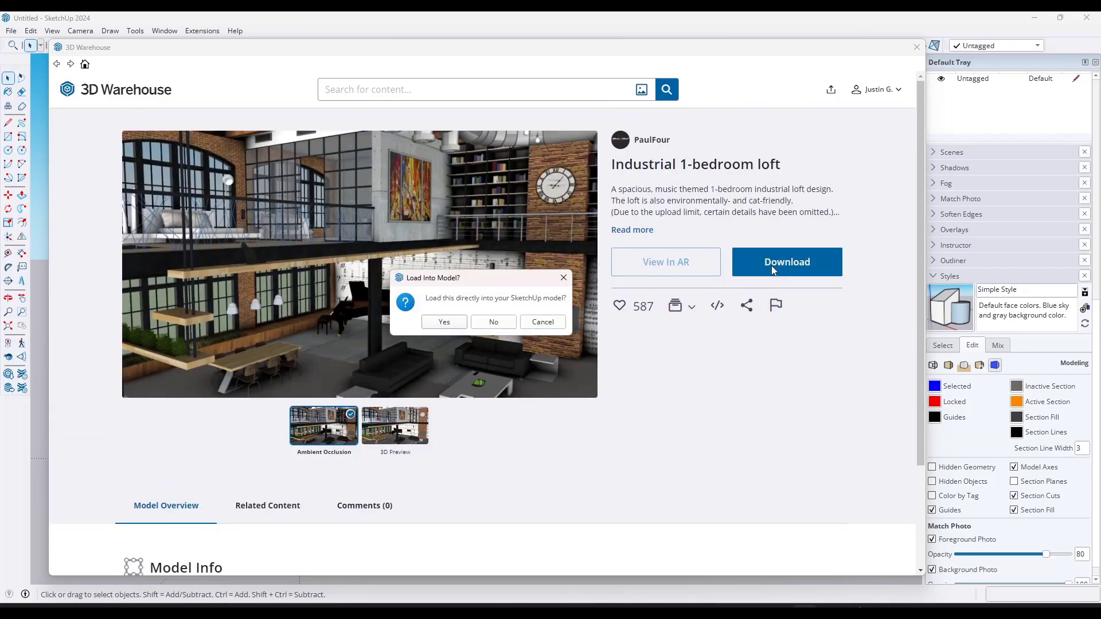
{"action": "left_click", "coordinate": [458, 326]}
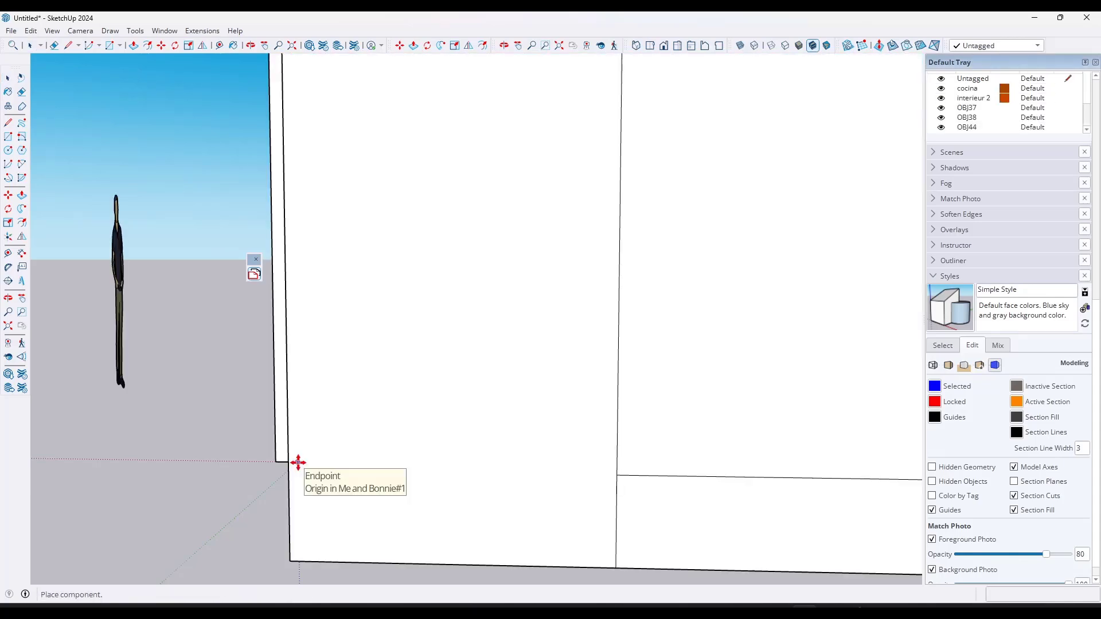
{"action": "left_click", "coordinate": [297, 462]}
Open the Curic Scene Manager window and move it aside from the loft model
{"action": "scroll", "coordinate": [355, 448], "scroll_direction": "down", "scroll_amount": 6}
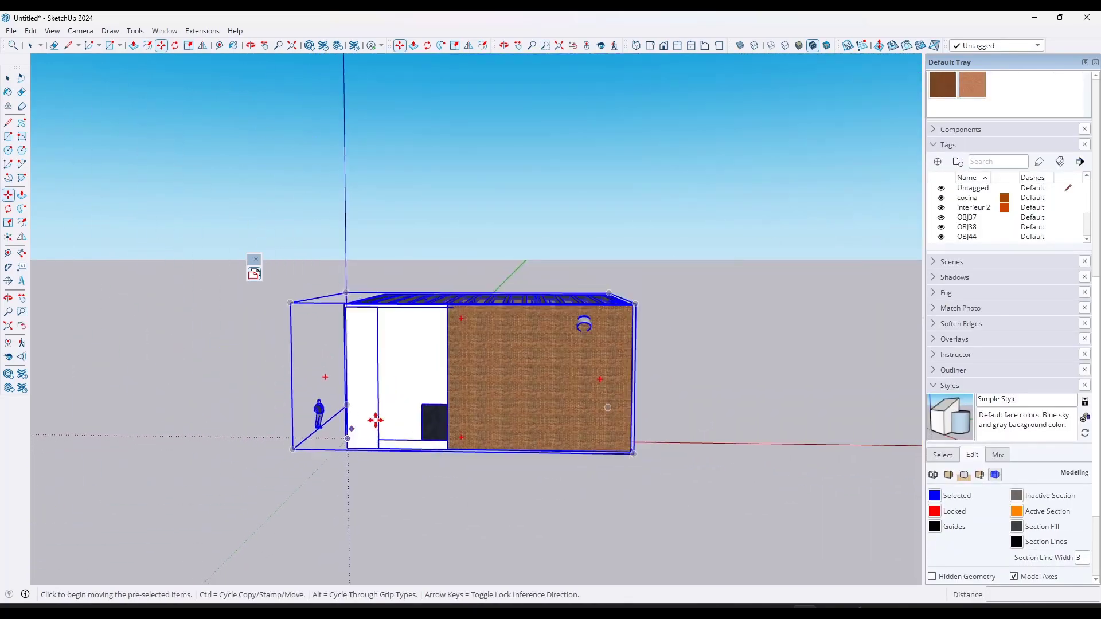
{"action": "middle_click_drag", "start_coordinate": [376, 420], "coordinate": [524, 388]}
{"action": "scroll", "coordinate": [507, 315], "scroll_direction": "up", "scroll_amount": 5}
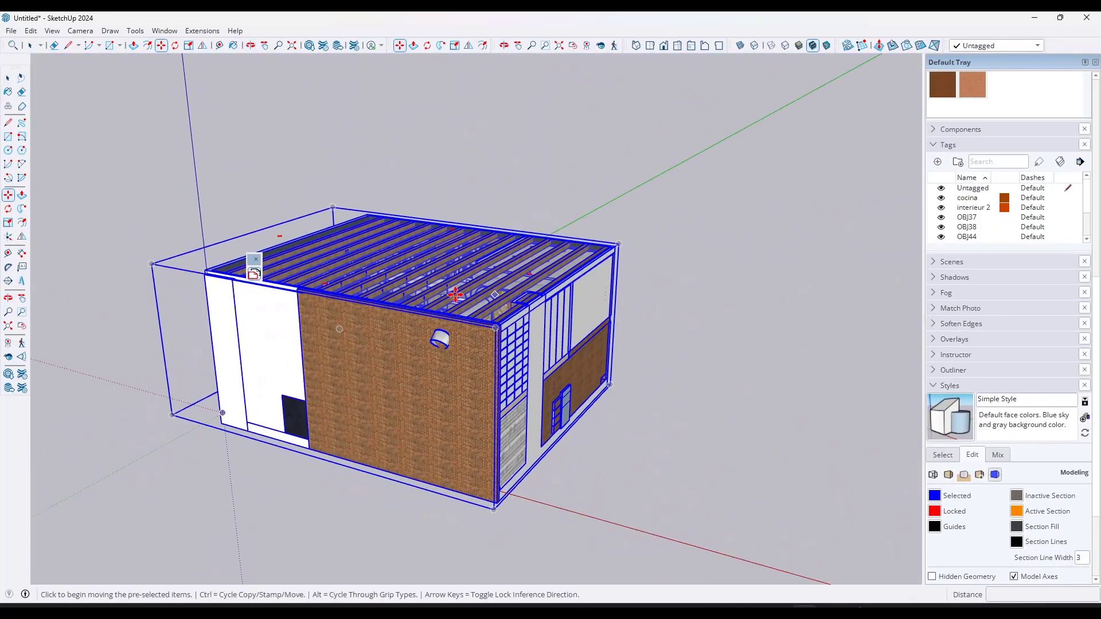
{"action": "scroll", "coordinate": [453, 297], "scroll_direction": "up", "scroll_amount": 3}
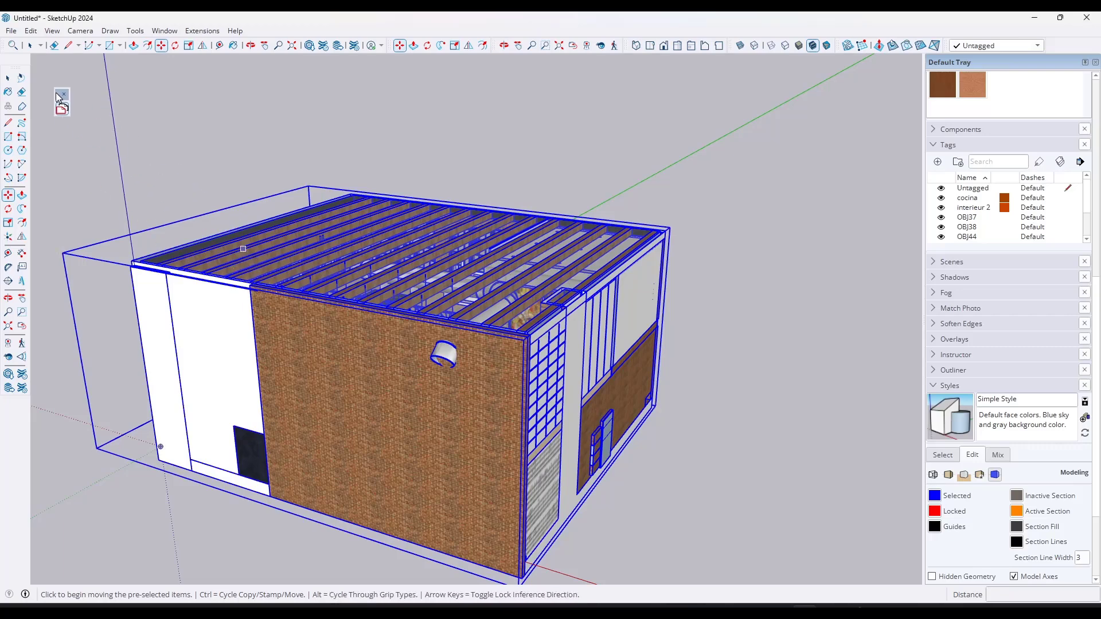
{"action": "left_click", "coordinate": [62, 108]}
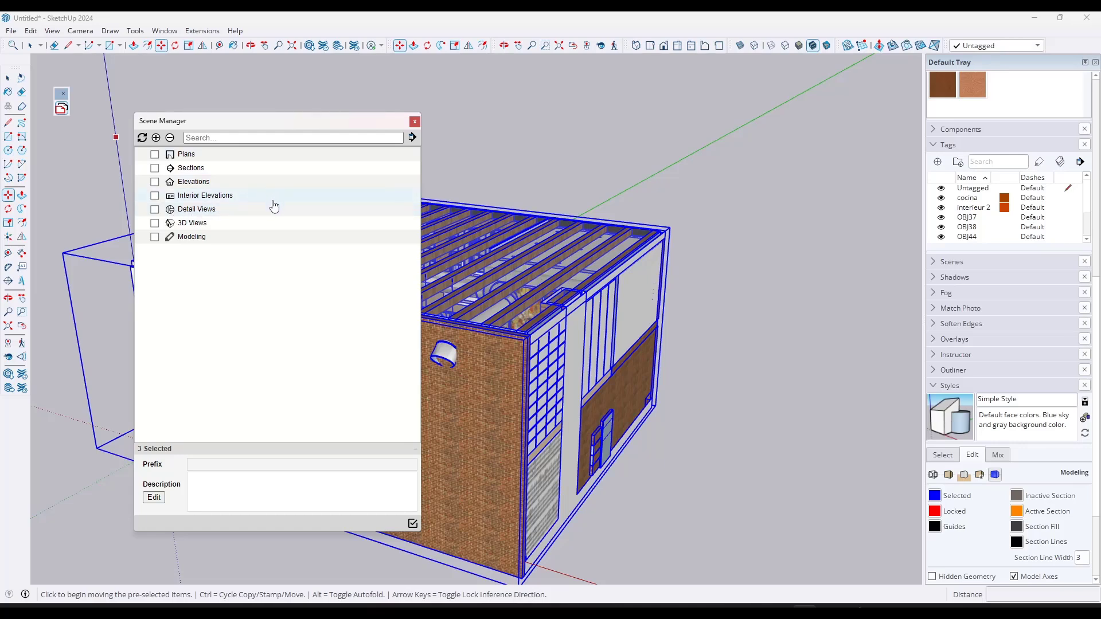
{"action": "left_click_drag", "start_coordinate": [278, 123], "coordinate": [115, 131]}
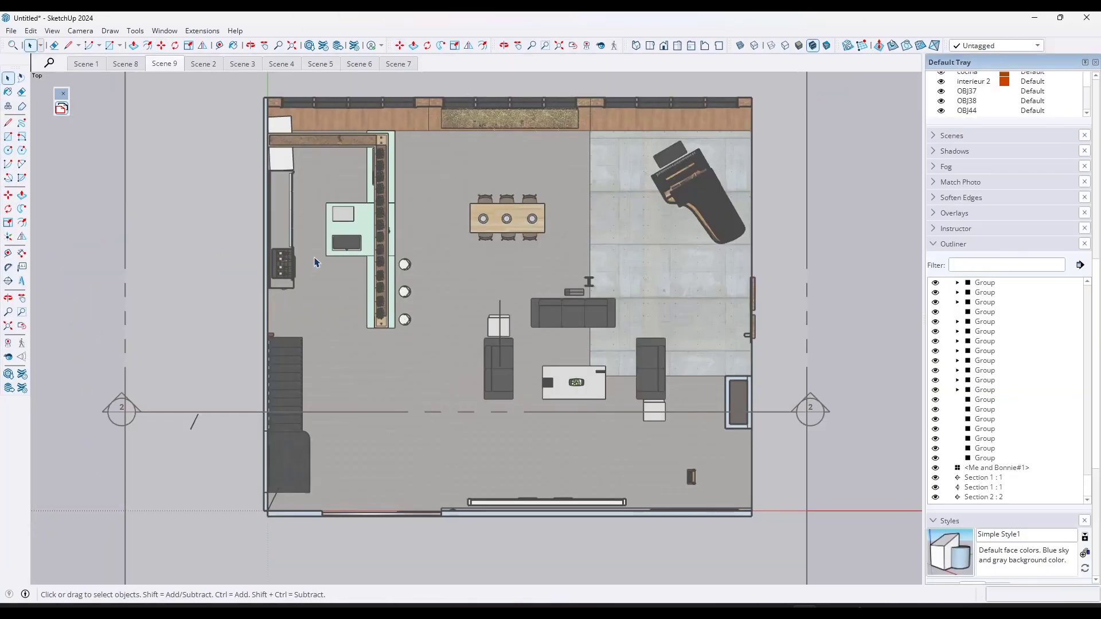
Review the model's saved views by going through Scene 1, Scene 8, Scene 9 and Scene 2
{"action": "left_click", "coordinate": [88, 65]}
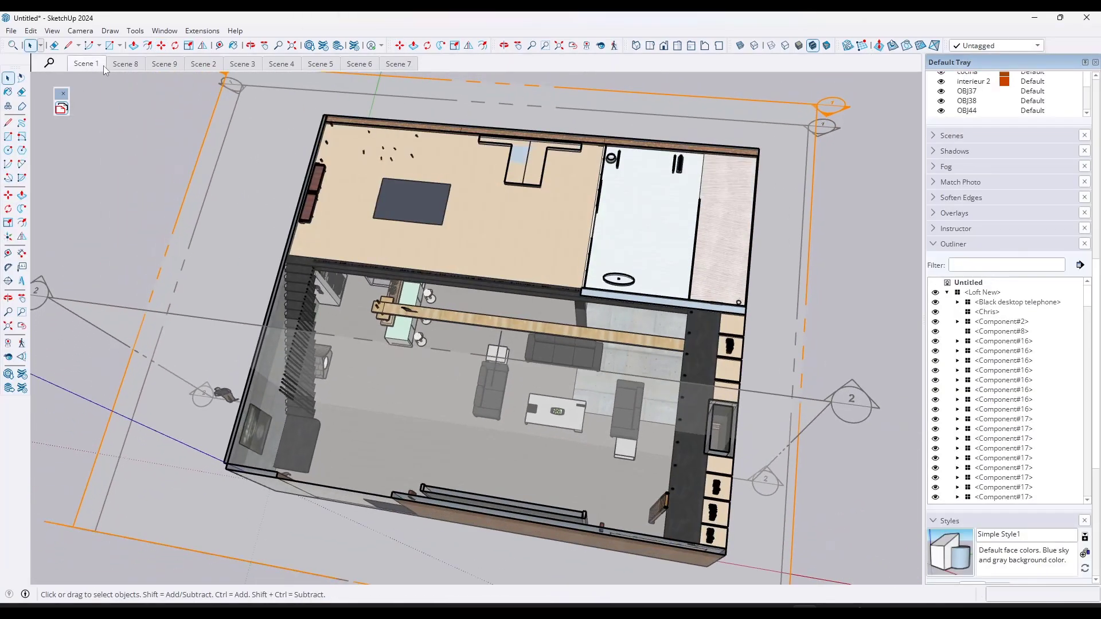
{"action": "left_click", "coordinate": [139, 64]}
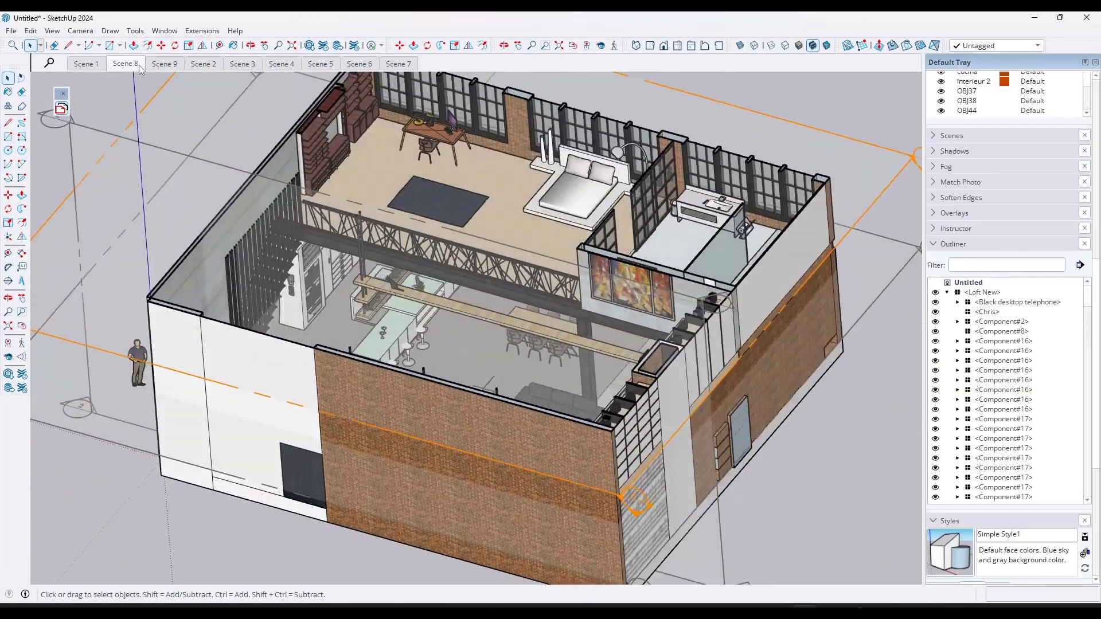
{"action": "left_click", "coordinate": [160, 65]}
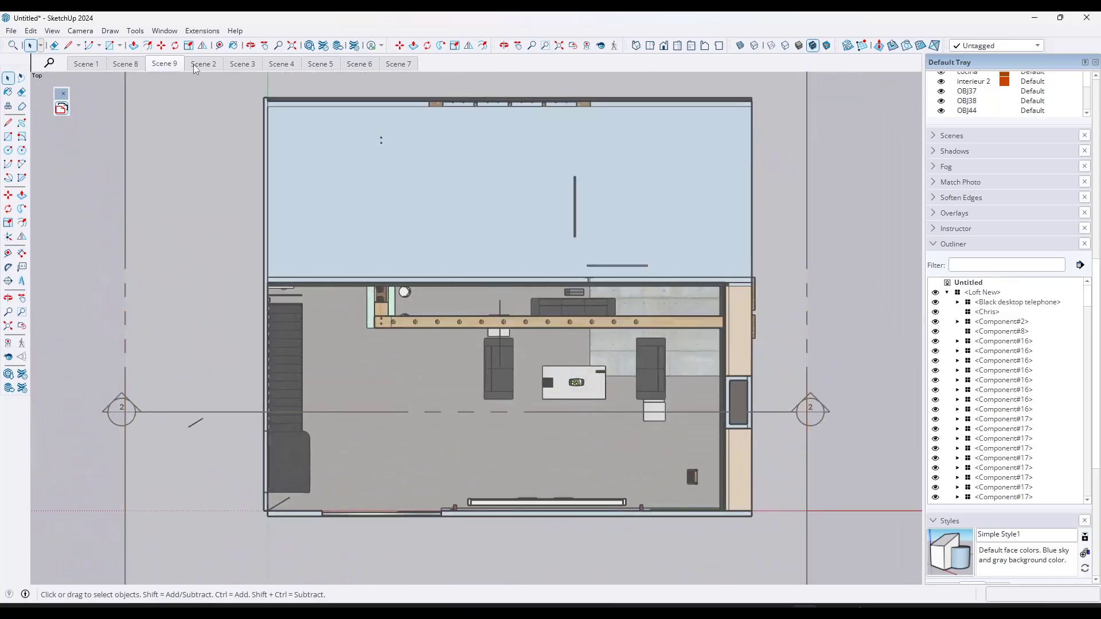
{"action": "left_click", "coordinate": [198, 66]}
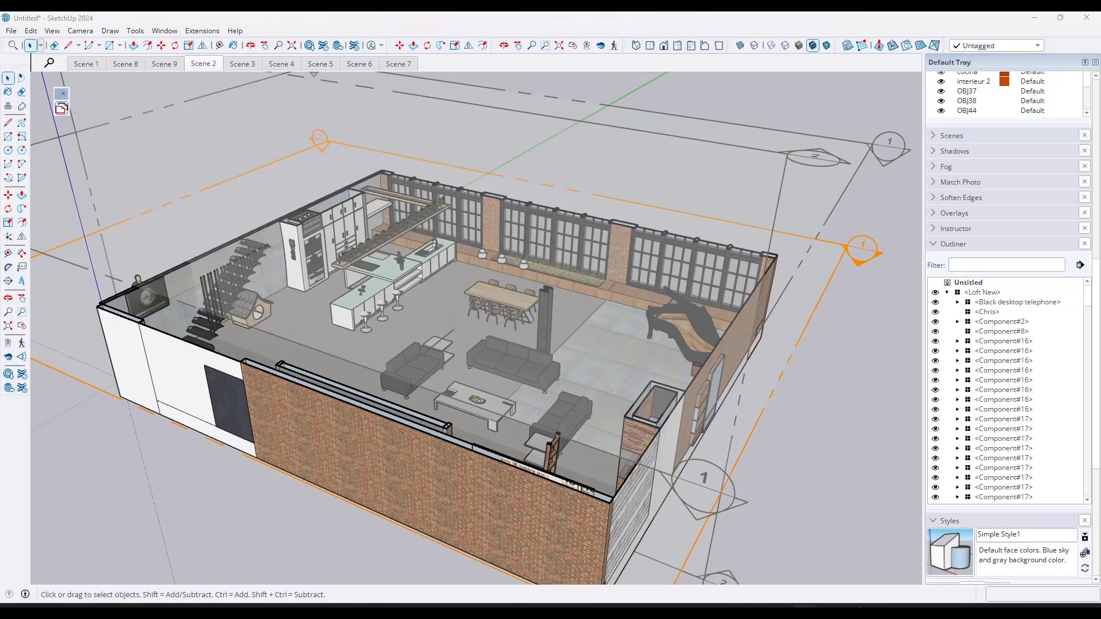
Open the Scene Manager and use its scene list to switch between Scene 1 and Scene 2, ending on Scene 1
{"action": "left_click", "coordinate": [61, 108]}
{"action": "left_click_drag", "start_coordinate": [246, 109], "coordinate": [274, 93]}
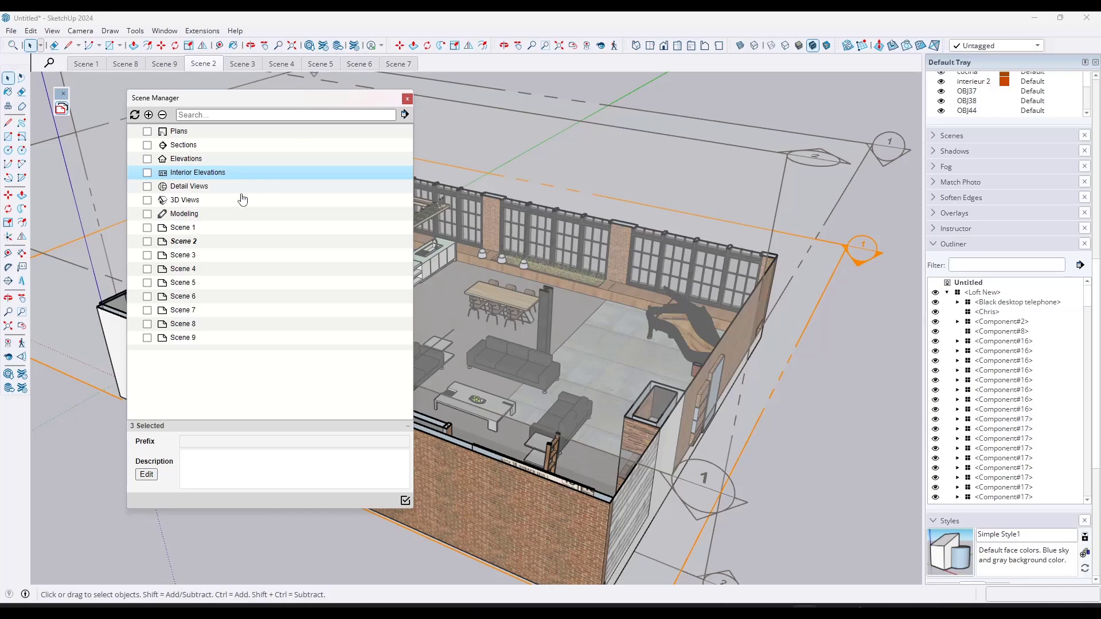
{"action": "left_click", "coordinate": [172, 228]}
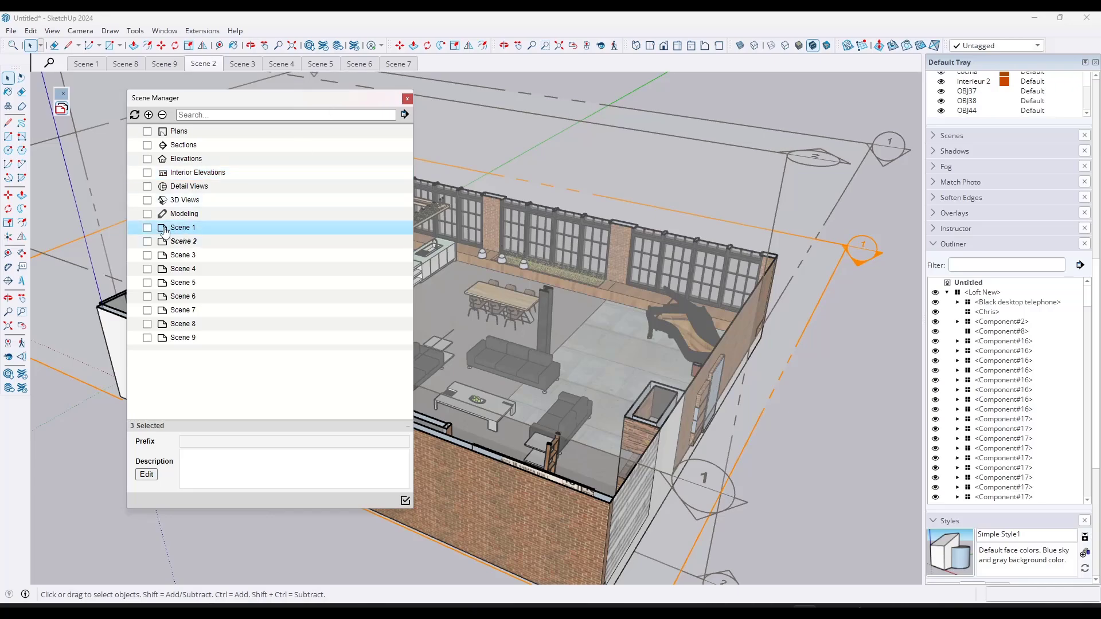
{"action": "double_click", "coordinate": [164, 229]}
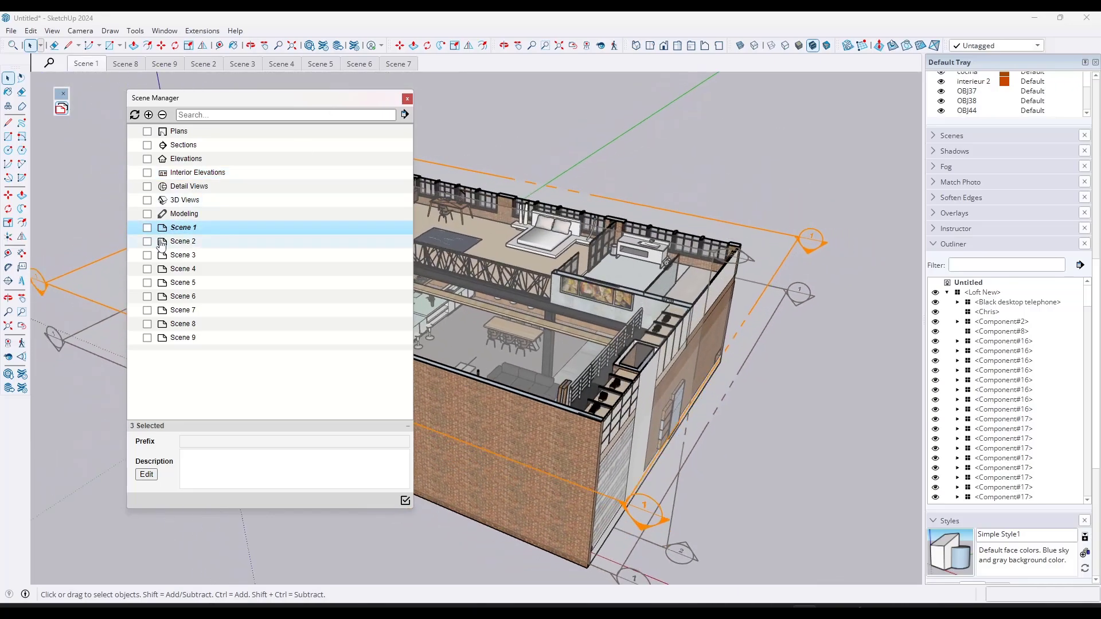
{"action": "double_click", "coordinate": [162, 243]}
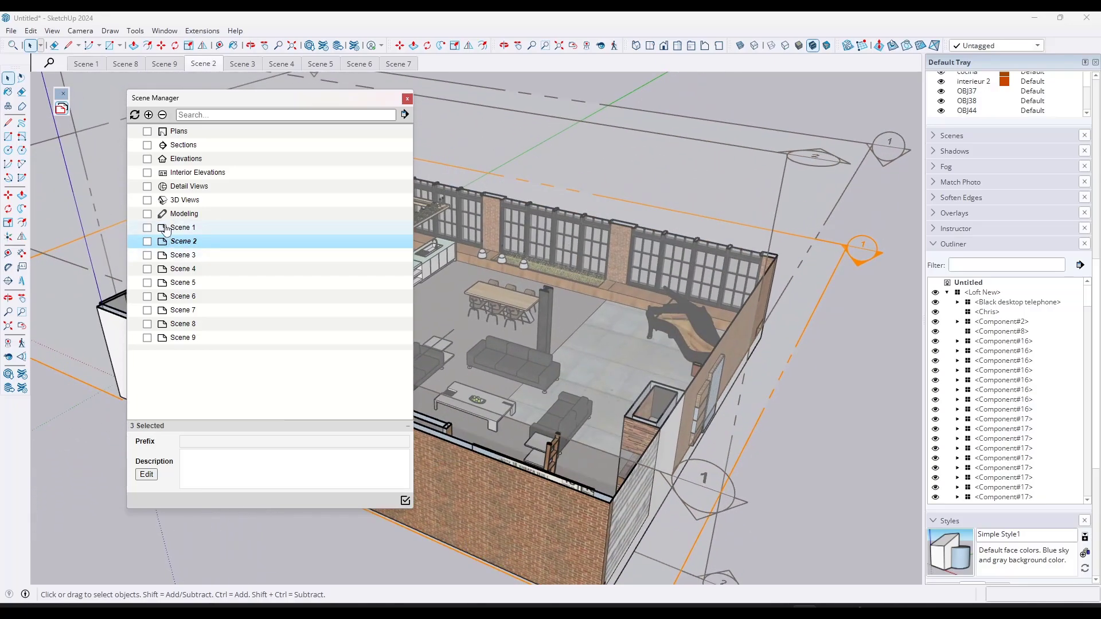
{"action": "double_click", "coordinate": [165, 229]}
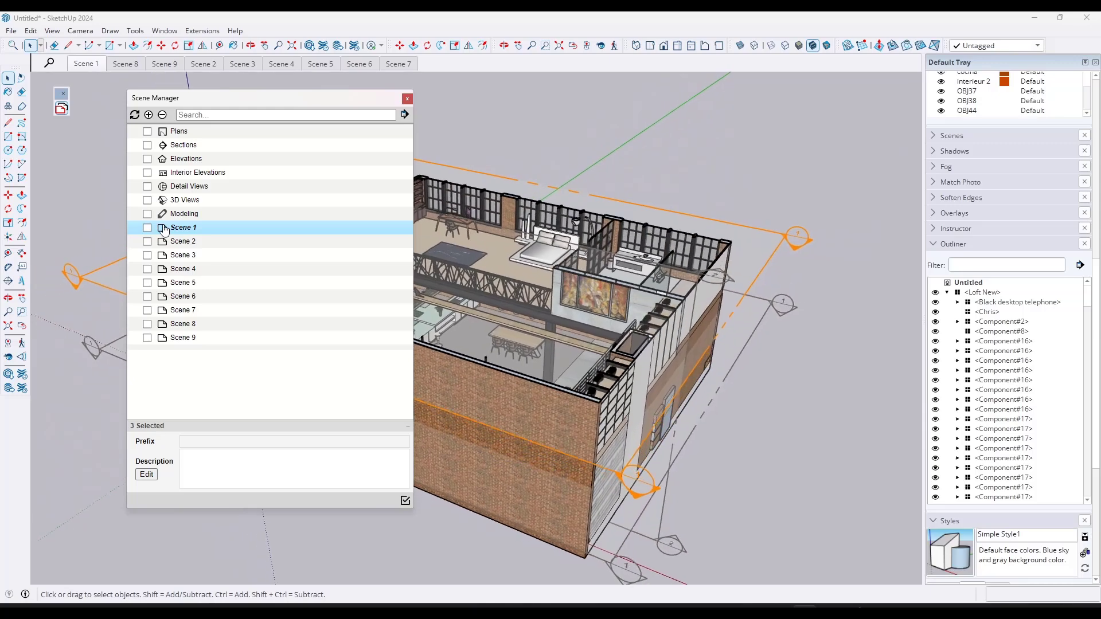
Rename Scene 1 as "Working L2" in the Scene Manager
{"action": "left_click", "coordinate": [184, 227]}
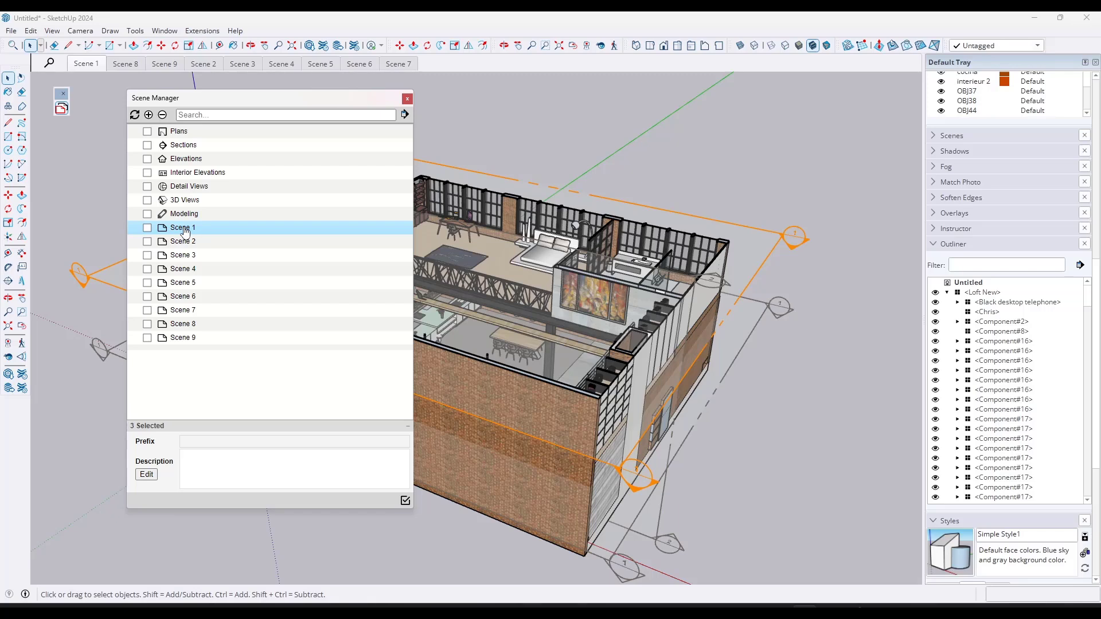
{"action": "right_click", "coordinate": [185, 231]}
{"action": "left_click", "coordinate": [221, 255]}
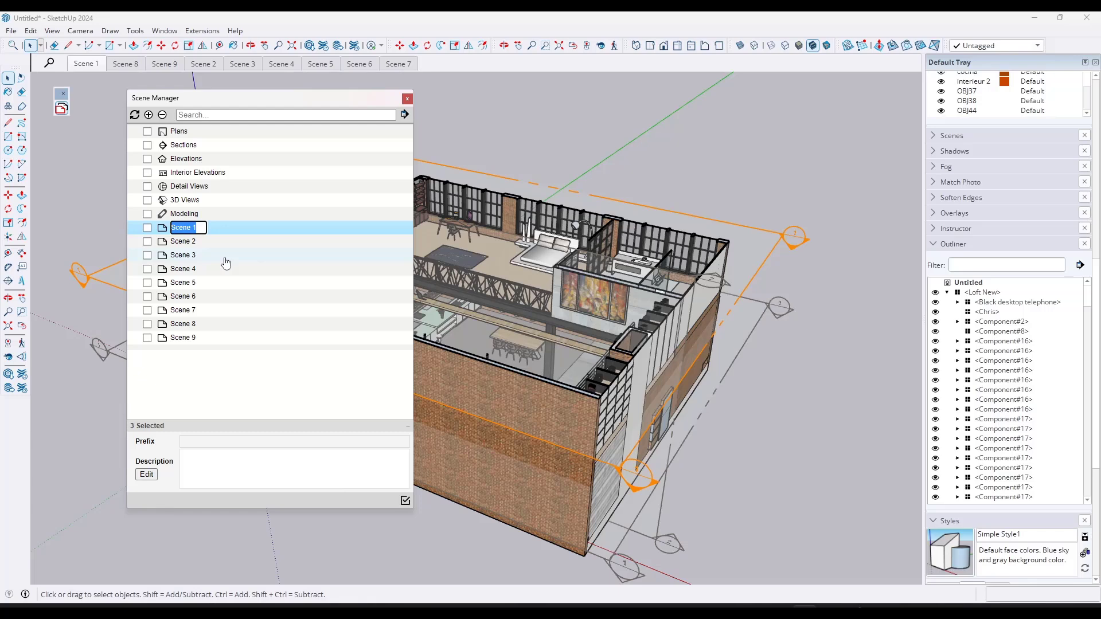
{"action": "type", "text": "Working L2"}
{"action": "key", "text": "Return"}
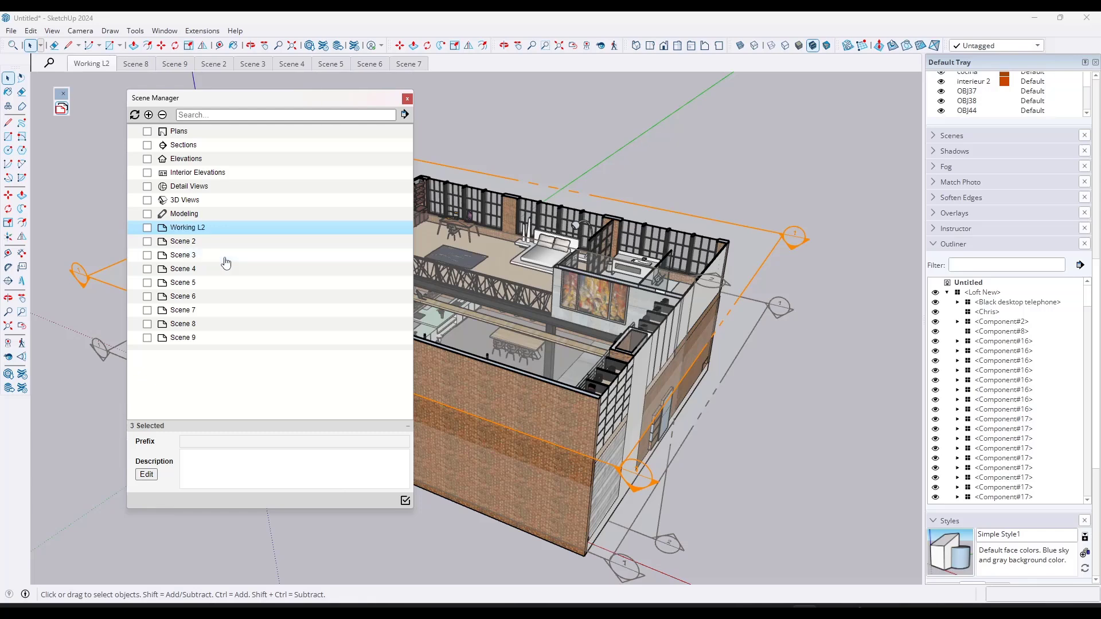
Preview Scene 3 and Scene 4 from the Scene Manager list
{"action": "left_click", "coordinate": [163, 257]}
{"action": "double_click", "coordinate": [163, 258]}
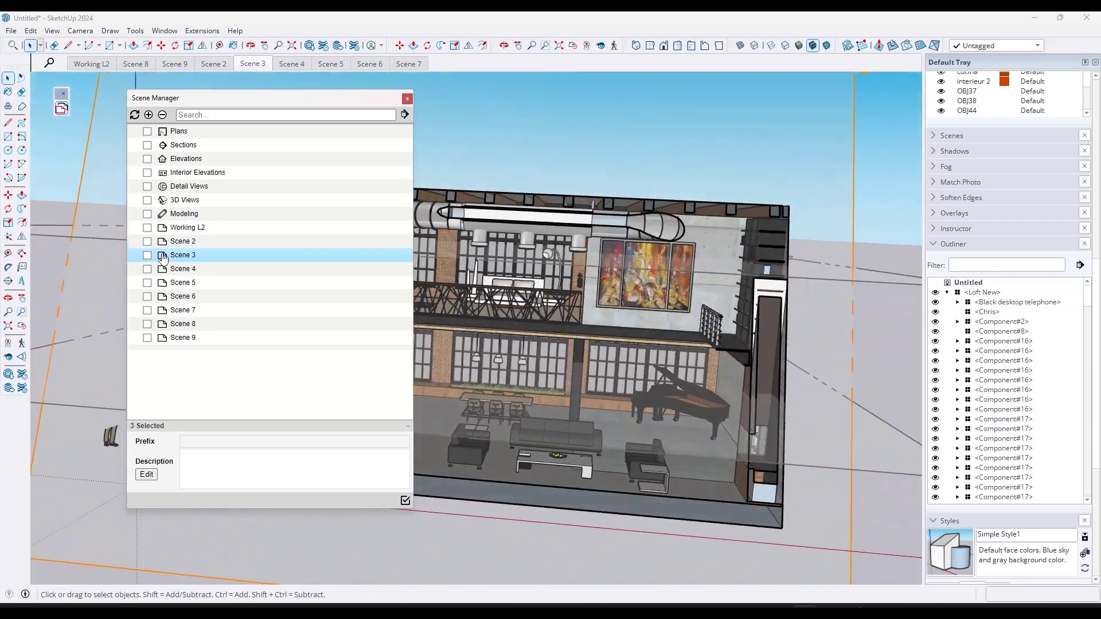
{"action": "double_click", "coordinate": [164, 269]}
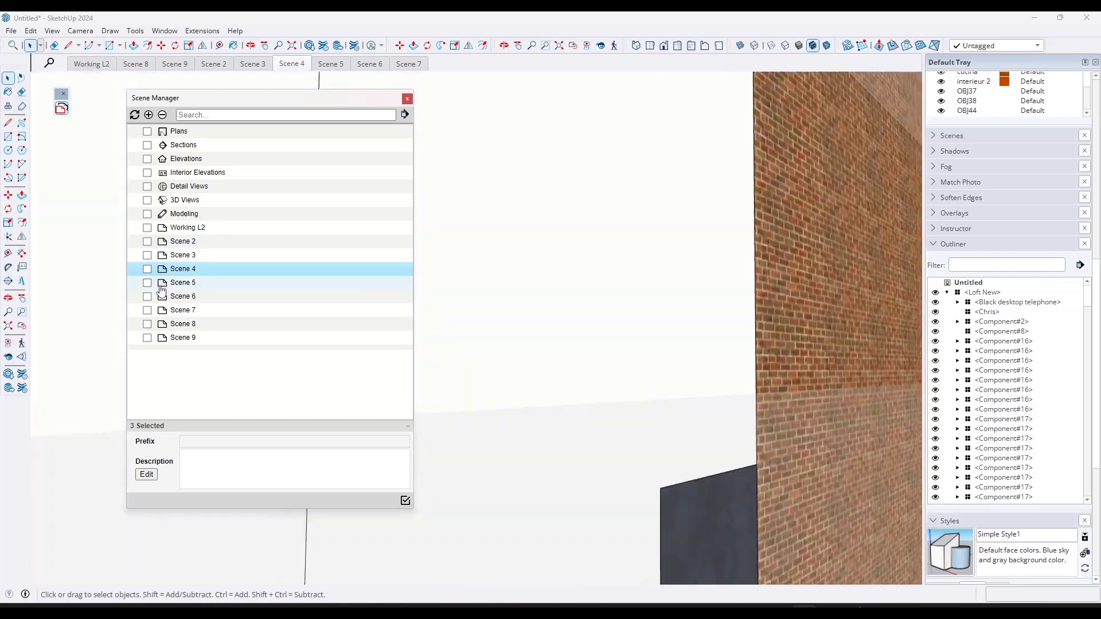
{"action": "double_click", "coordinate": [162, 255]}
Activate Scene 2 in the Scene Manager and rename it as "Working L1"
{"action": "double_click", "coordinate": [163, 241]}
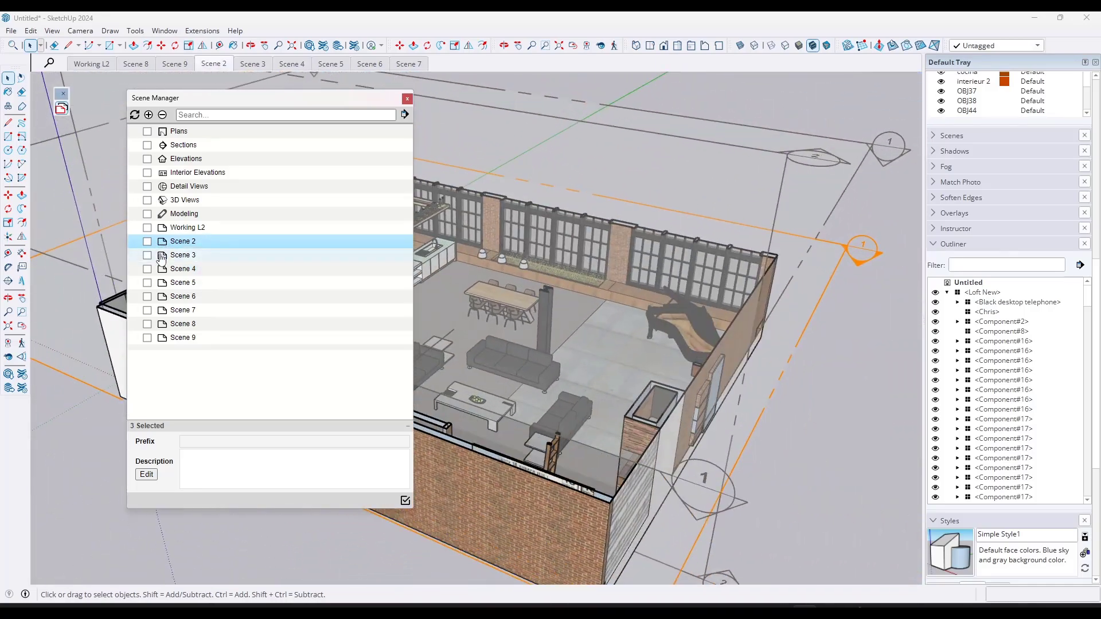
{"action": "right_click", "coordinate": [189, 241]}
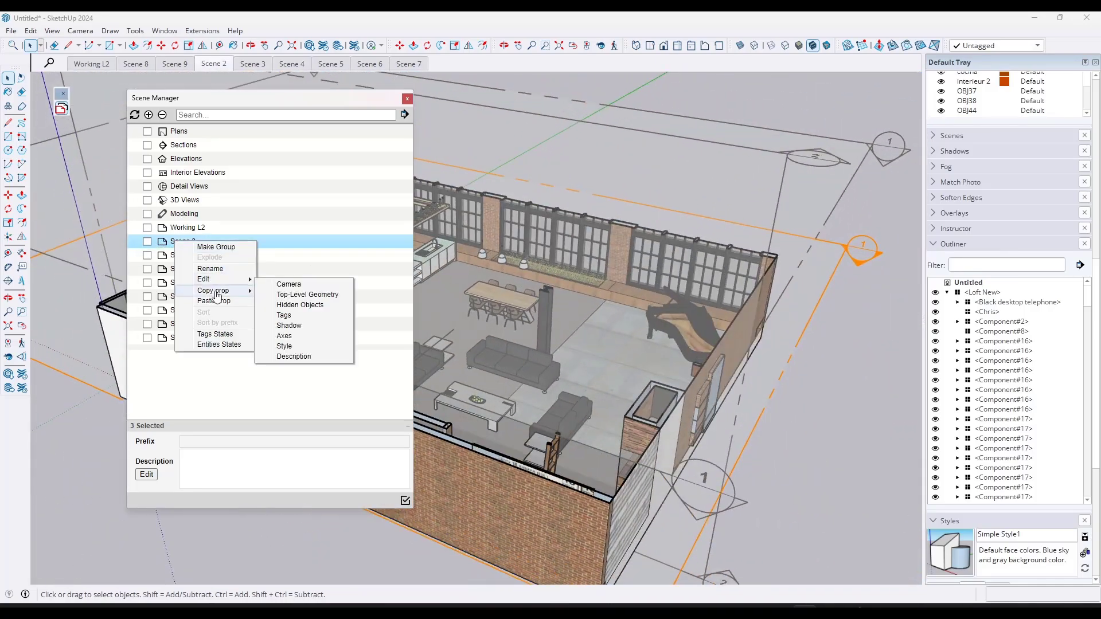
{"action": "left_click", "coordinate": [213, 274]}
{"action": "type", "text": "Working L1"}
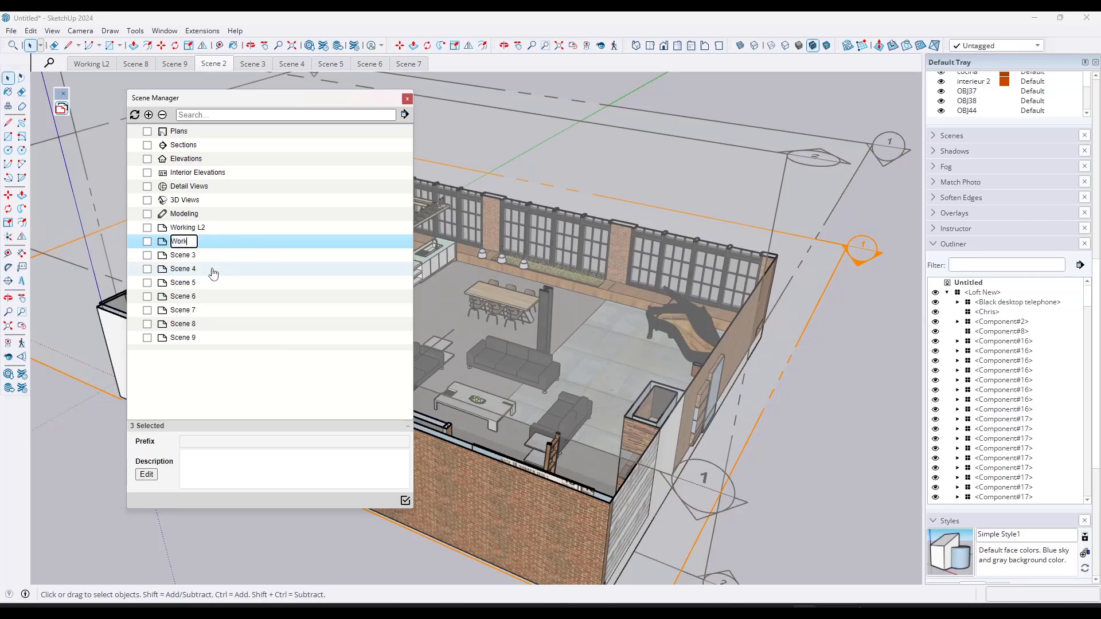
{"action": "key", "text": "Return"}
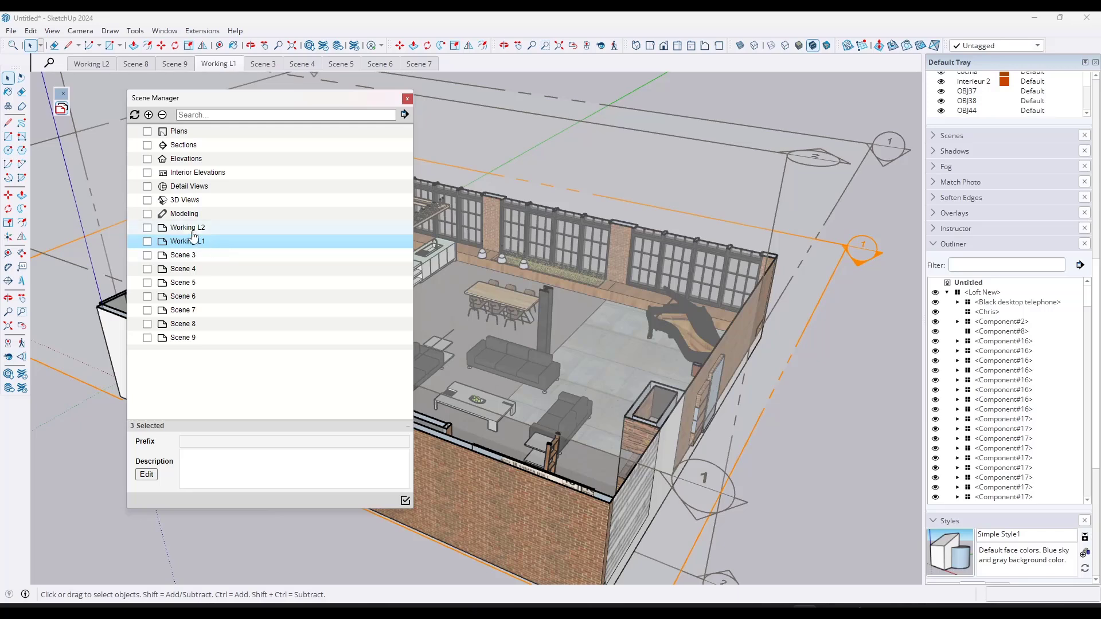
Move the Working L1 and Working L2 scenes into the Modeling group, with Working L1 listed first, and collapse the group
{"action": "left_click_drag", "start_coordinate": [176, 247], "coordinate": [183, 216]}
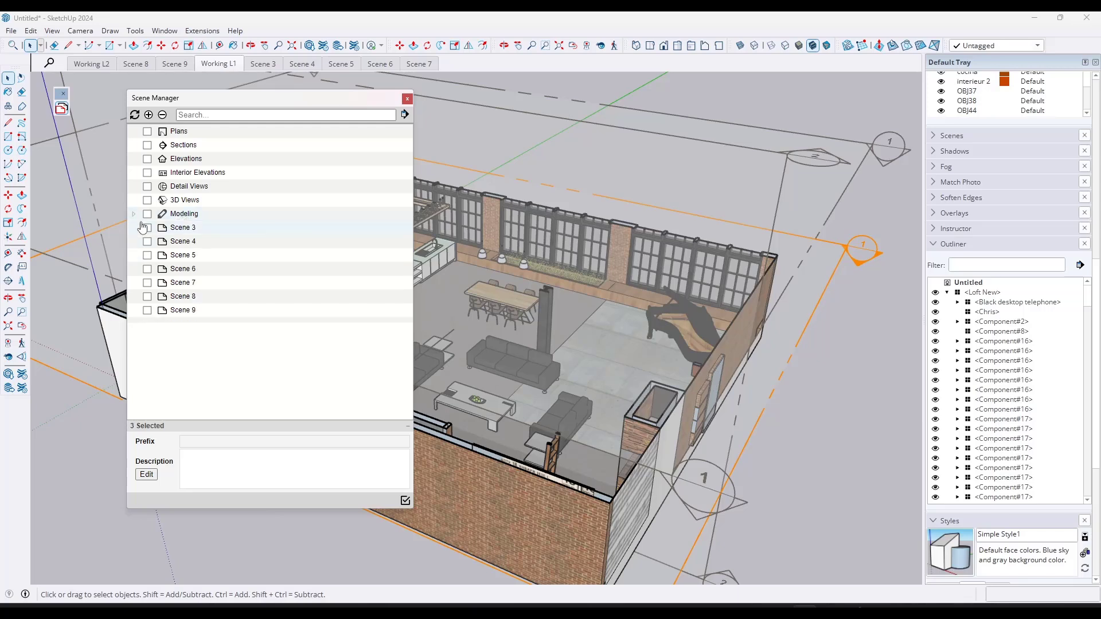
{"action": "left_click", "coordinate": [133, 215]}
{"action": "left_click", "coordinate": [134, 215]}
{"action": "left_click", "coordinate": [134, 215]}
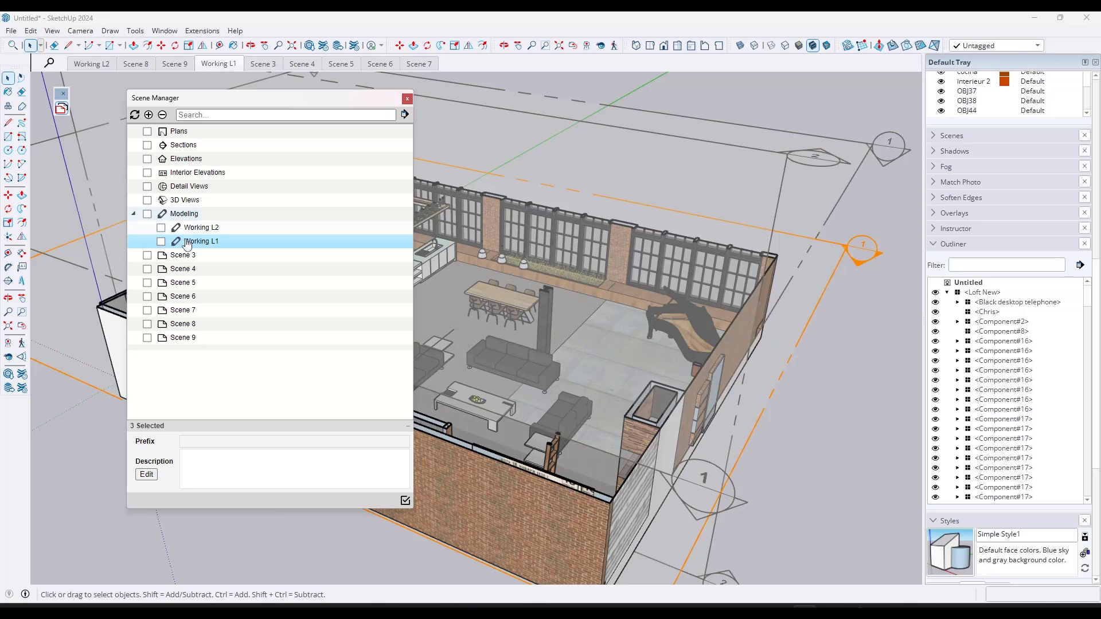
{"action": "left_click_drag", "start_coordinate": [200, 247], "coordinate": [204, 229]}
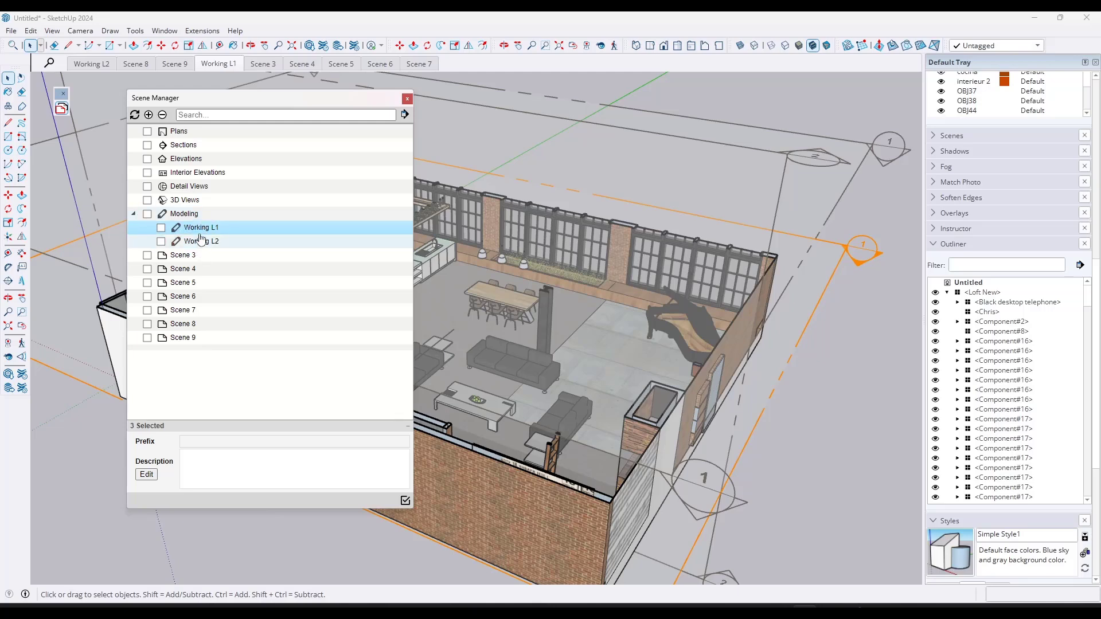
{"action": "left_click", "coordinate": [134, 214]}
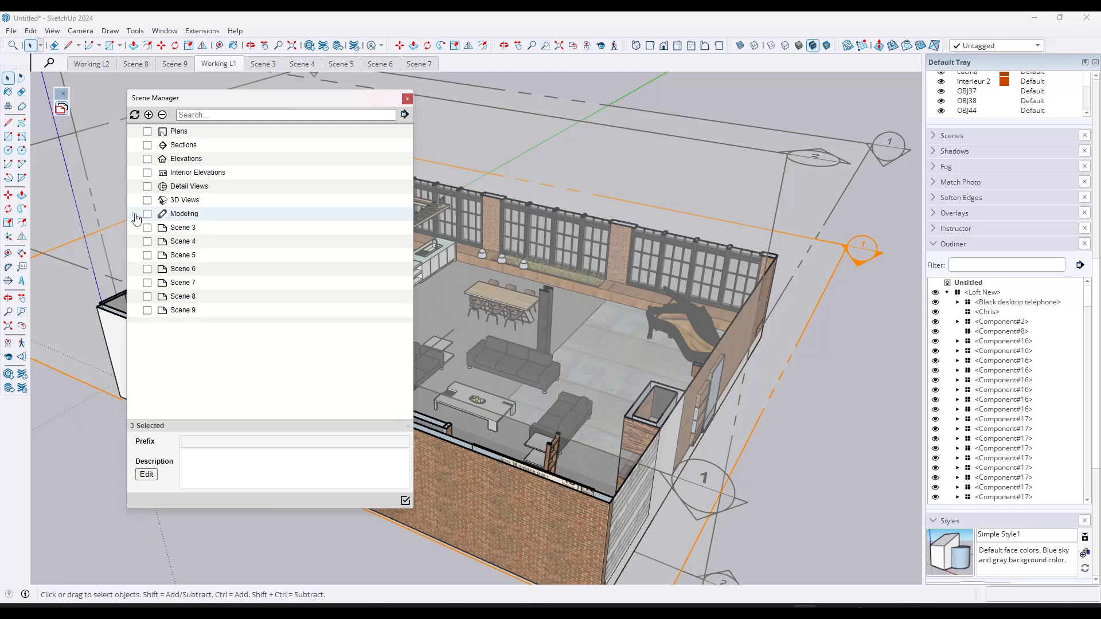
Activate Scene 3, switch its camera to parallel projection and update the scene with that view
{"action": "left_click", "coordinate": [135, 214]}
{"action": "left_click", "coordinate": [134, 214]}
{"action": "left_click", "coordinate": [183, 229]}
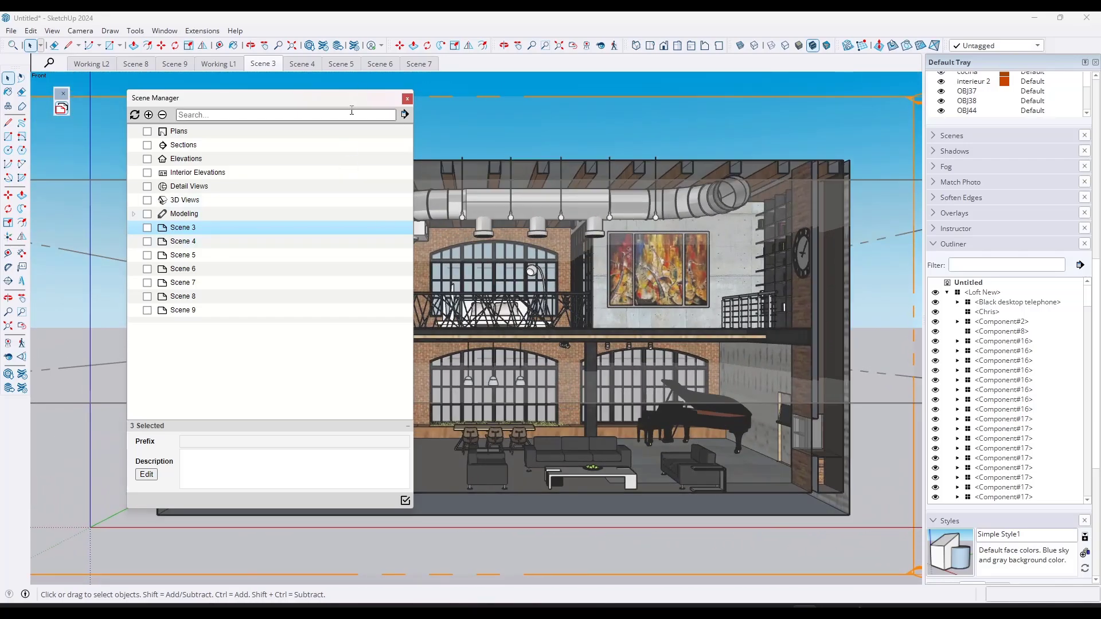
{"action": "left_click", "coordinate": [90, 31]}
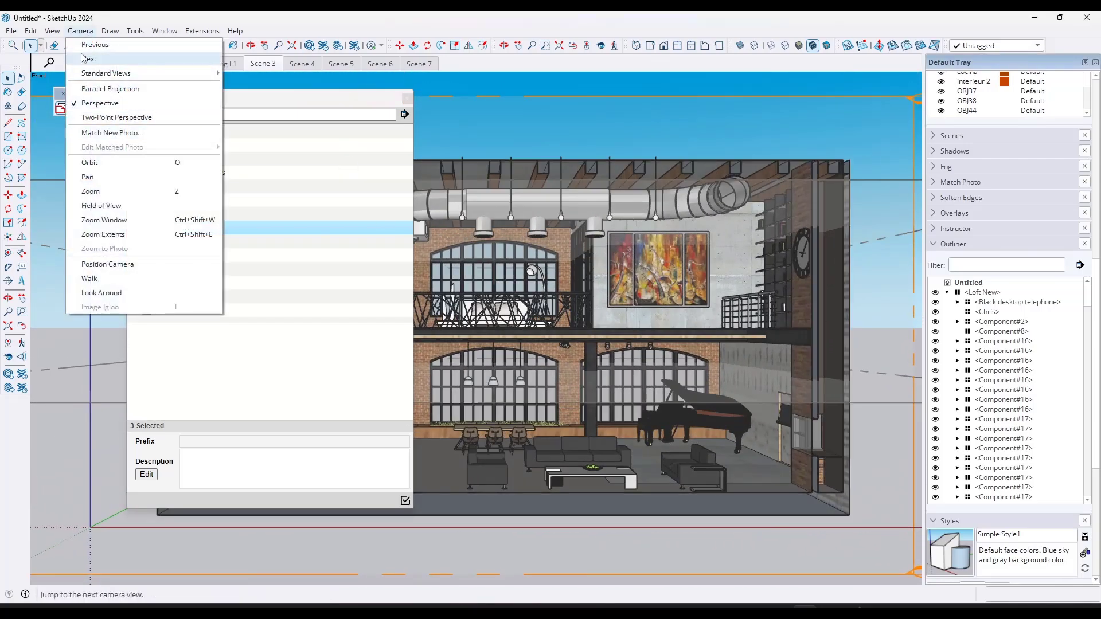
{"action": "mouse_move", "coordinate": [56, 34]}
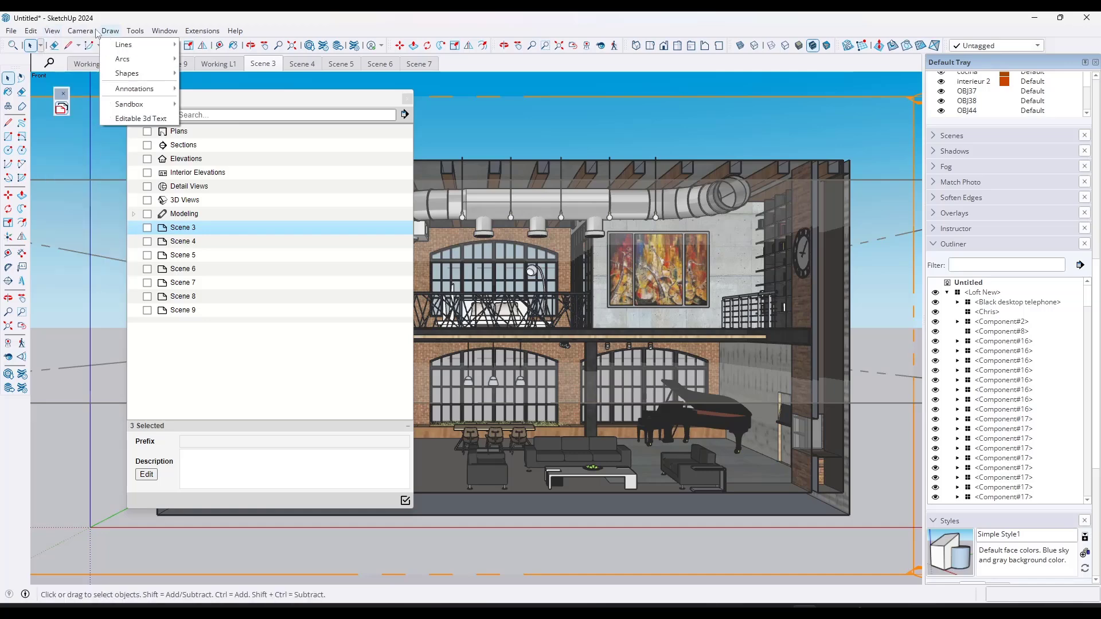
{"action": "left_click", "coordinate": [112, 88]}
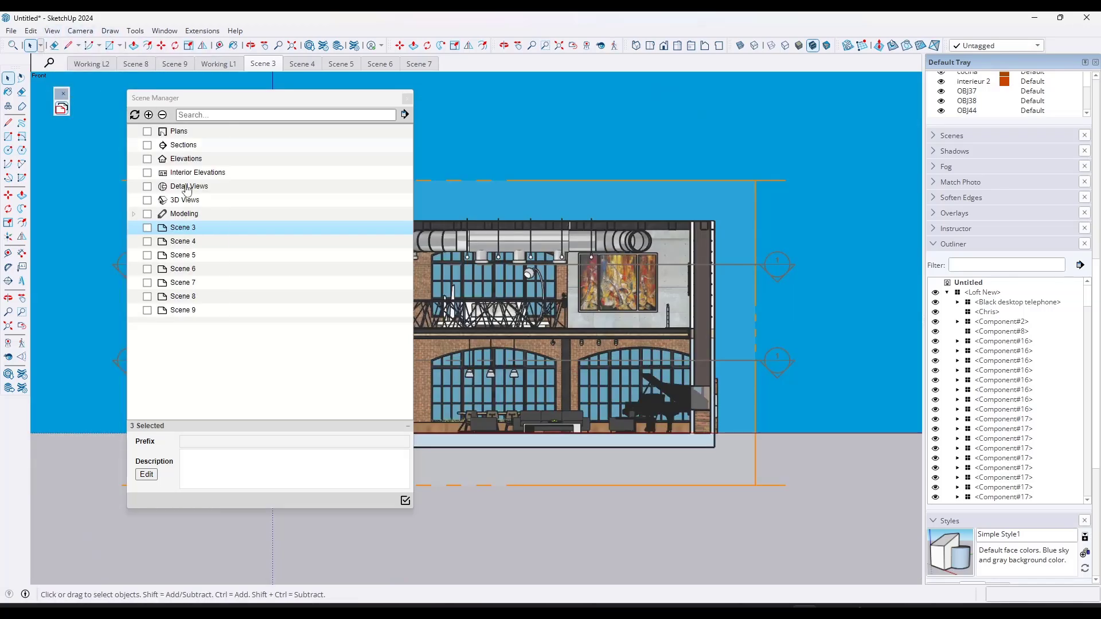
{"action": "right_click", "coordinate": [172, 230]}
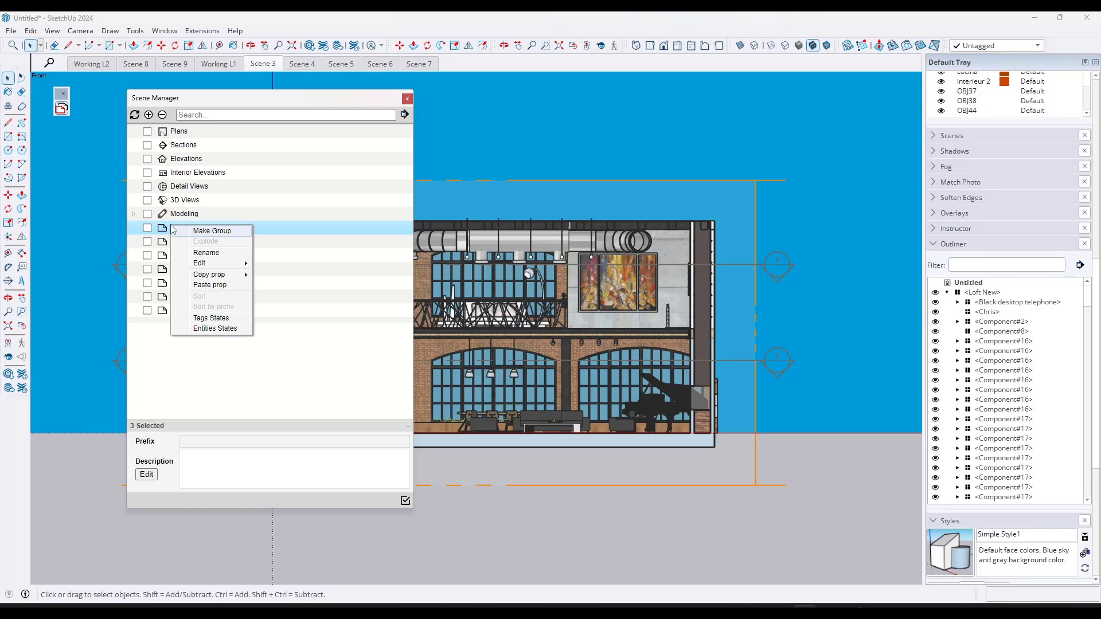
{"action": "right_click", "coordinate": [257, 61]}
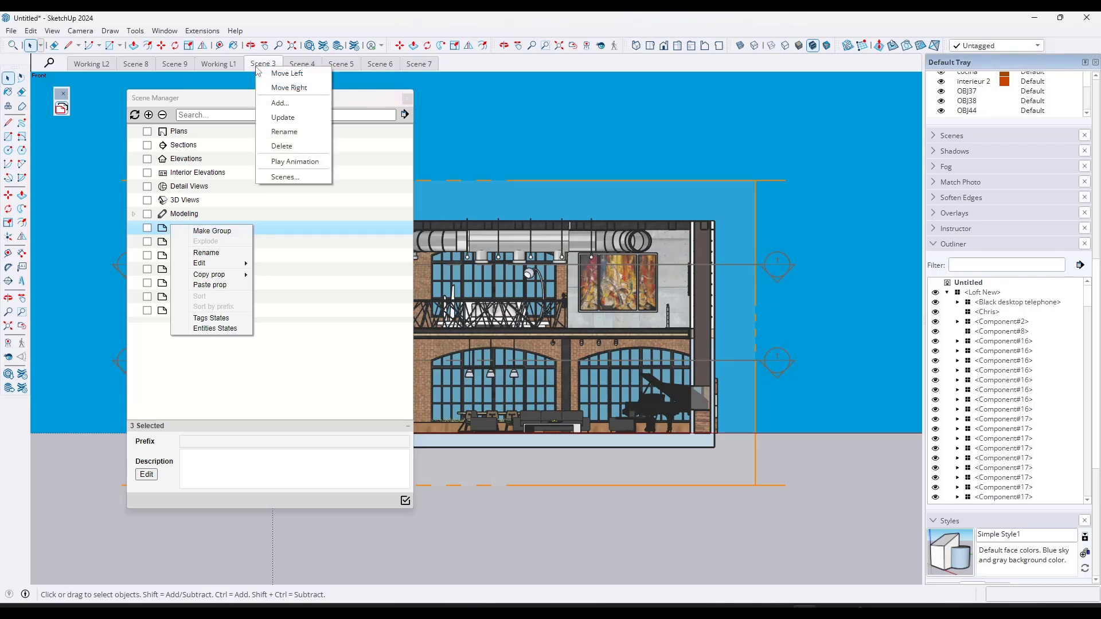
{"action": "left_click", "coordinate": [277, 114]}
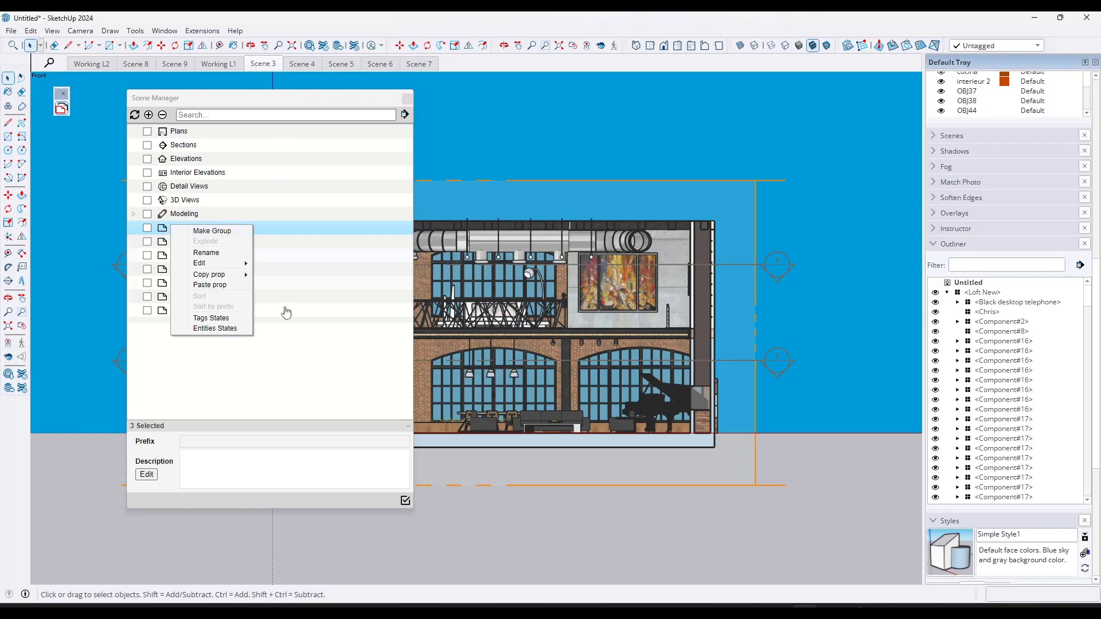
Rename Scene 3 as "Building Section" and move it into the Sections group
{"action": "left_click", "coordinate": [202, 253]}
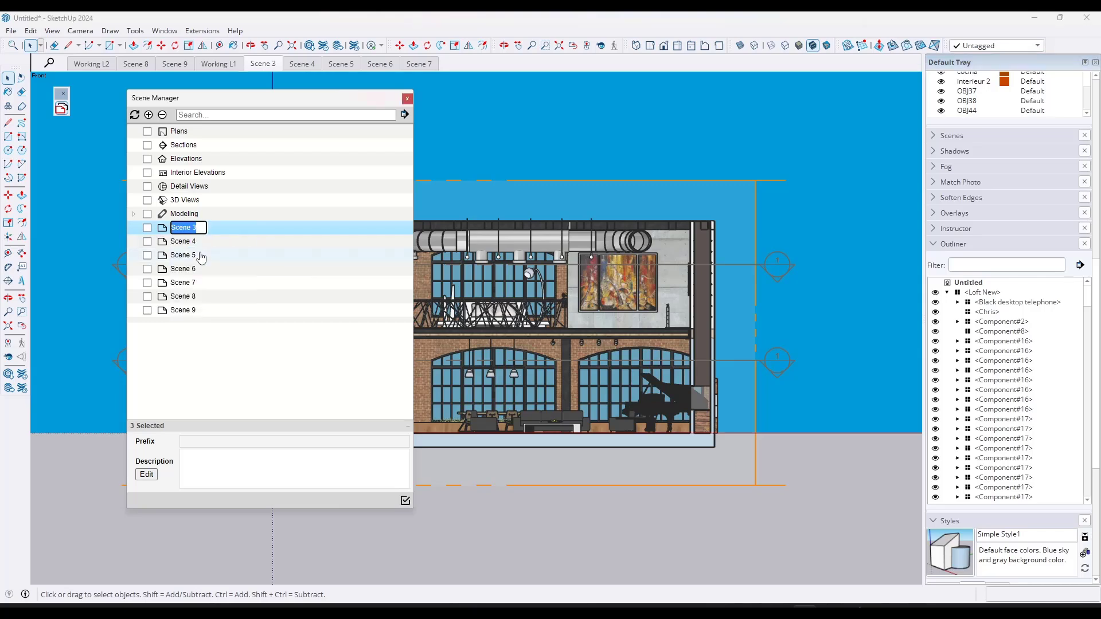
{"action": "type", "text": "Building Section"}
{"action": "key", "text": "Return"}
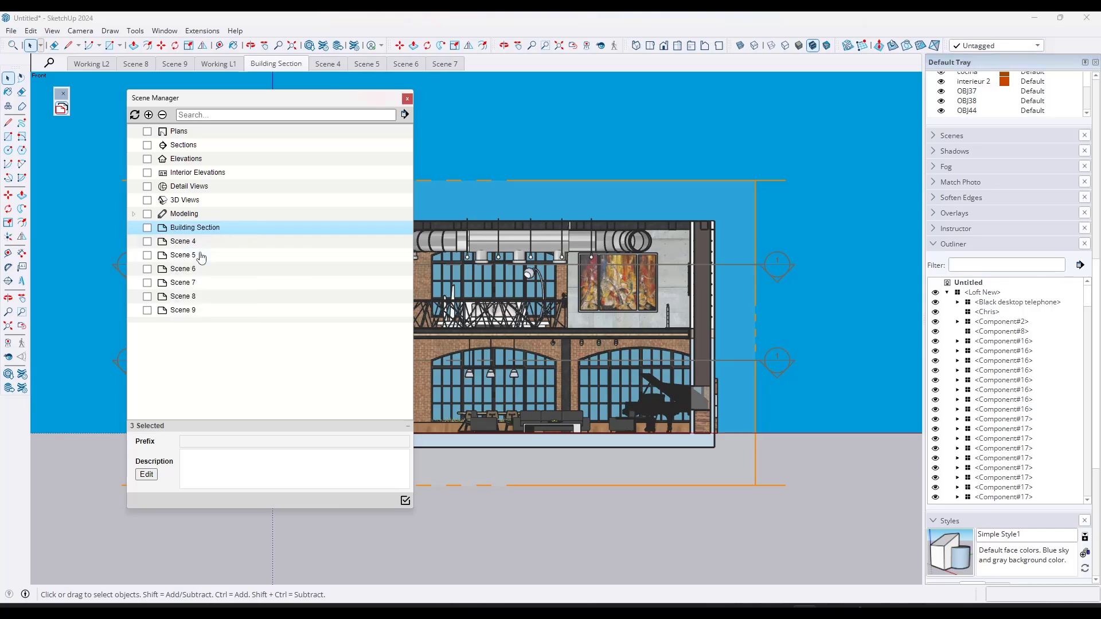
{"action": "mouse_move", "coordinate": [185, 231]}
{"action": "left_mouse_down"}
{"action": "mouse_move", "coordinate": [172, 146]}
{"action": "mouse_move", "coordinate": [180, 233]}
{"action": "mouse_move", "coordinate": [184, 163]}
{"action": "mouse_move", "coordinate": [166, 232]}
{"action": "mouse_move", "coordinate": [165, 147]}
{"action": "left_mouse_up"}
Rename Scene 4 as "L1 3D View" and Scene 5 as "L2 3D View", and move both into the 3D Views group
{"action": "left_click", "coordinate": [173, 228]}
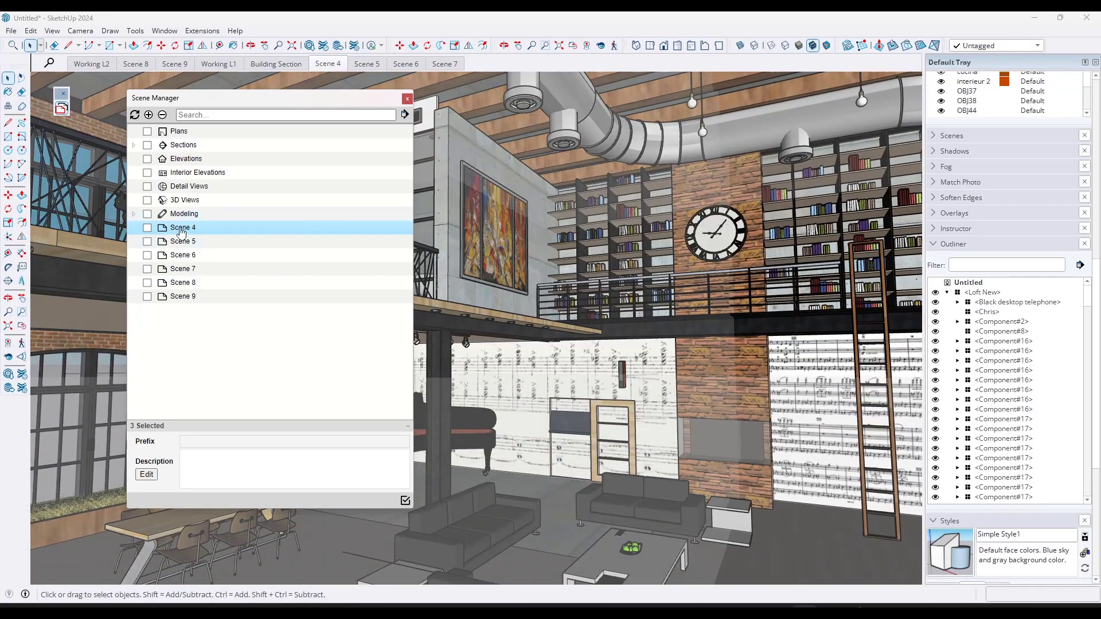
{"action": "right_click", "coordinate": [181, 230]}
{"action": "left_click", "coordinate": [209, 256]}
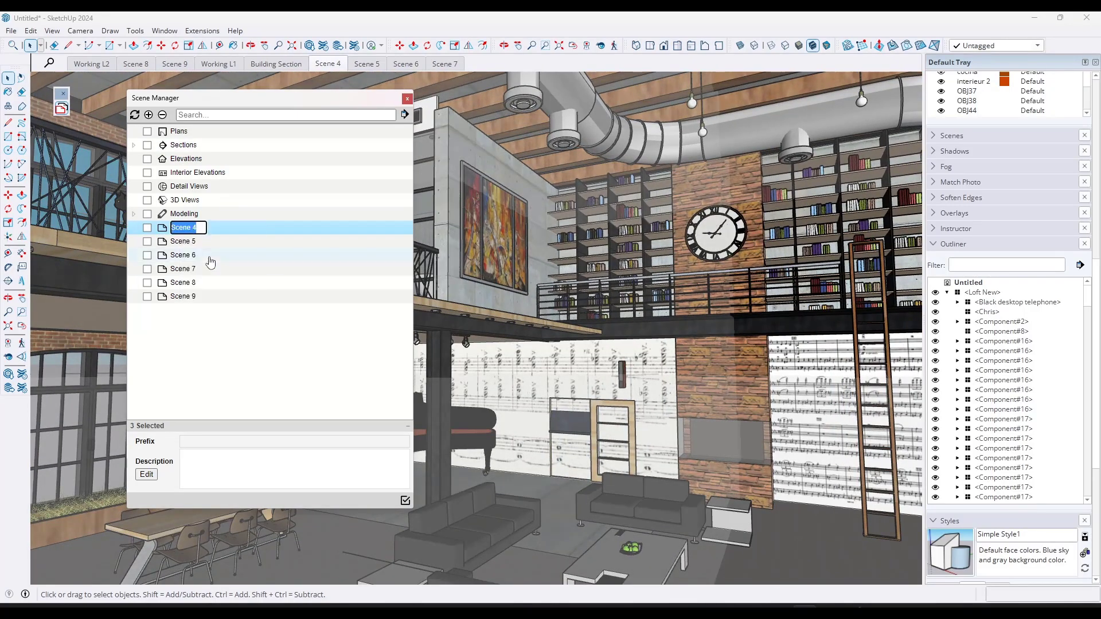
{"action": "key", "text": "BackSpace"}
{"action": "key", "text": "Return"}
{"action": "type", "text": "L2 3D View"}
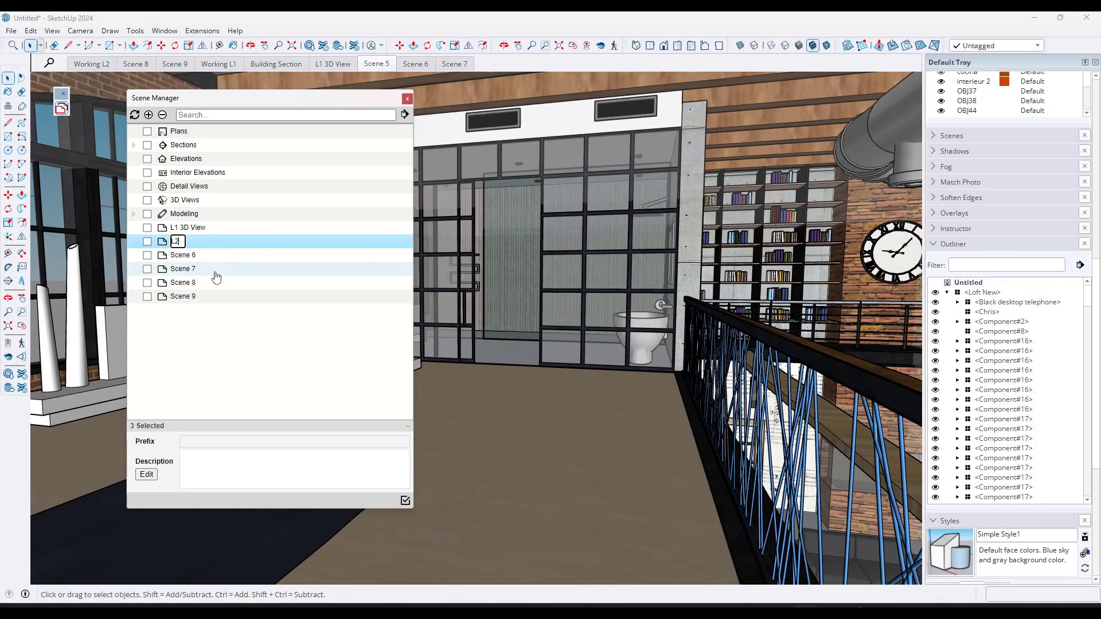
{"action": "key", "text": "Return"}
{"action": "left_click", "coordinate": [171, 235], "text": "ctrl"}
{"action": "left_click_drag", "start_coordinate": [177, 234], "coordinate": [189, 201]}
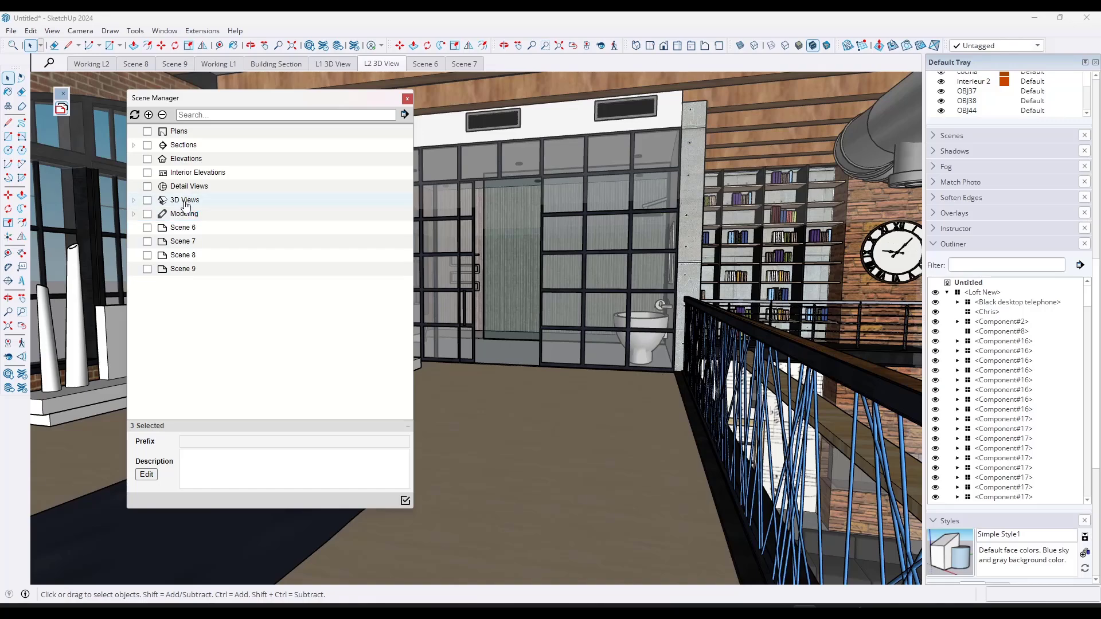
Expand the Modeling and 3D Views groups in the Scene Manager and activate the Working L1 scene
{"action": "left_click", "coordinate": [164, 229]}
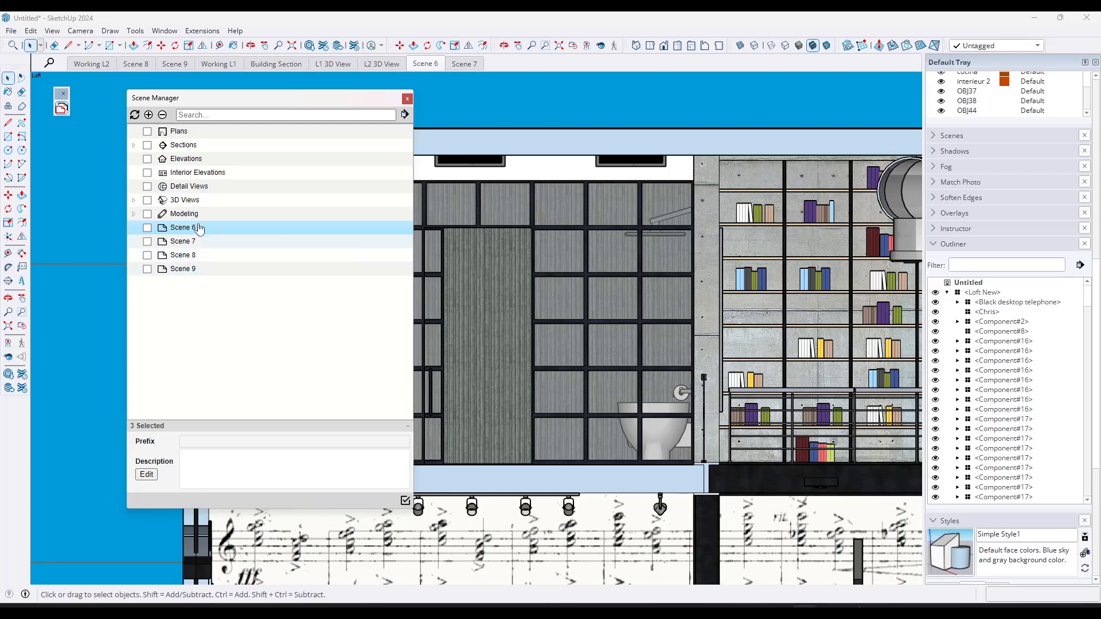
{"action": "left_click", "coordinate": [134, 214]}
{"action": "left_click", "coordinate": [134, 200]}
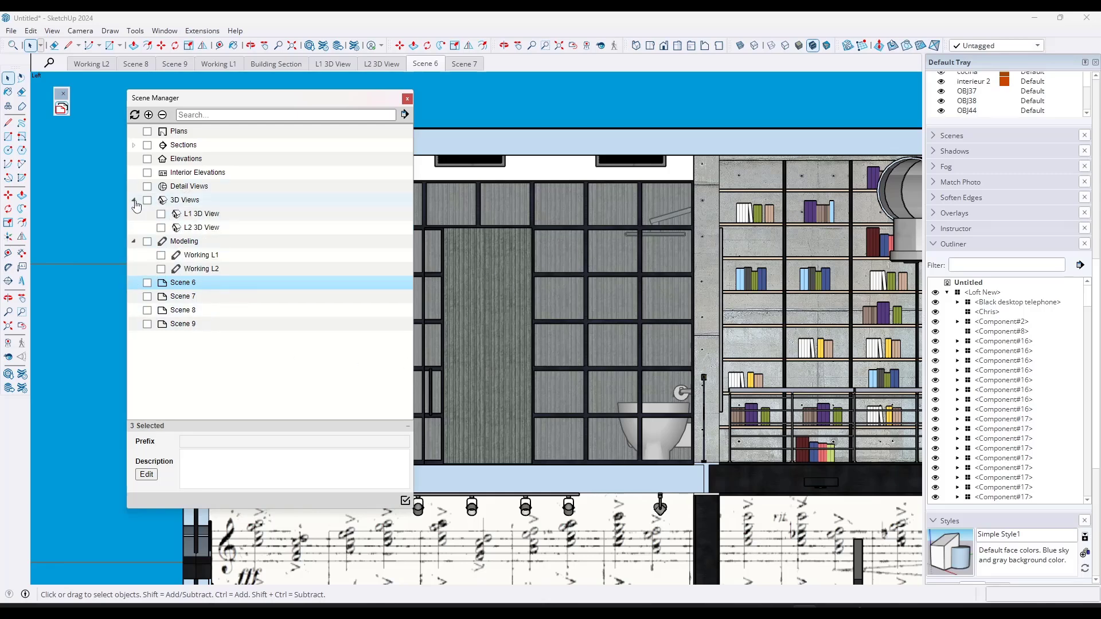
{"action": "double_click", "coordinate": [198, 255]}
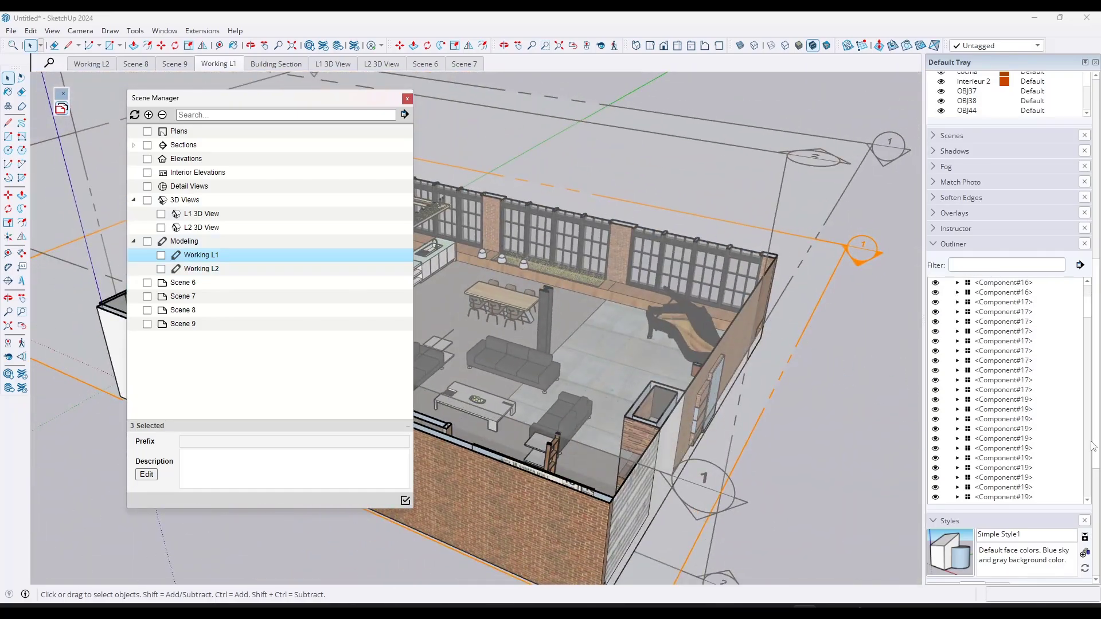
Apply the "Shaded with textures" style from the Default Styles collection to the Working L1 view
{"action": "scroll", "coordinate": [1096, 447], "scroll_direction": "down", "scroll_amount": 5}
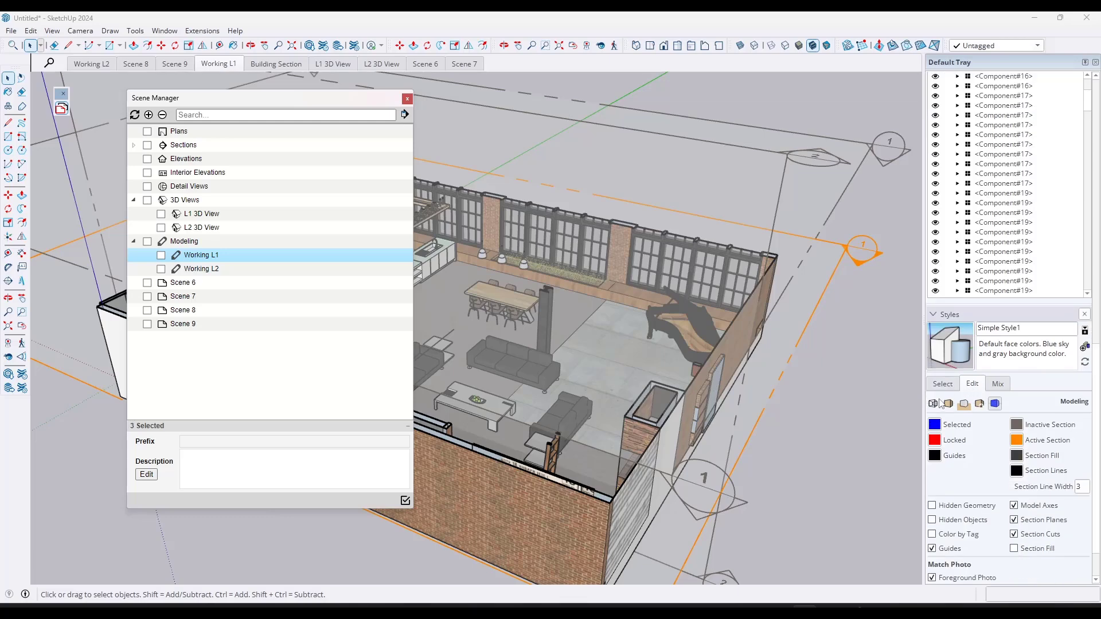
{"action": "left_click_drag", "start_coordinate": [298, 110], "coordinate": [0, 112]}
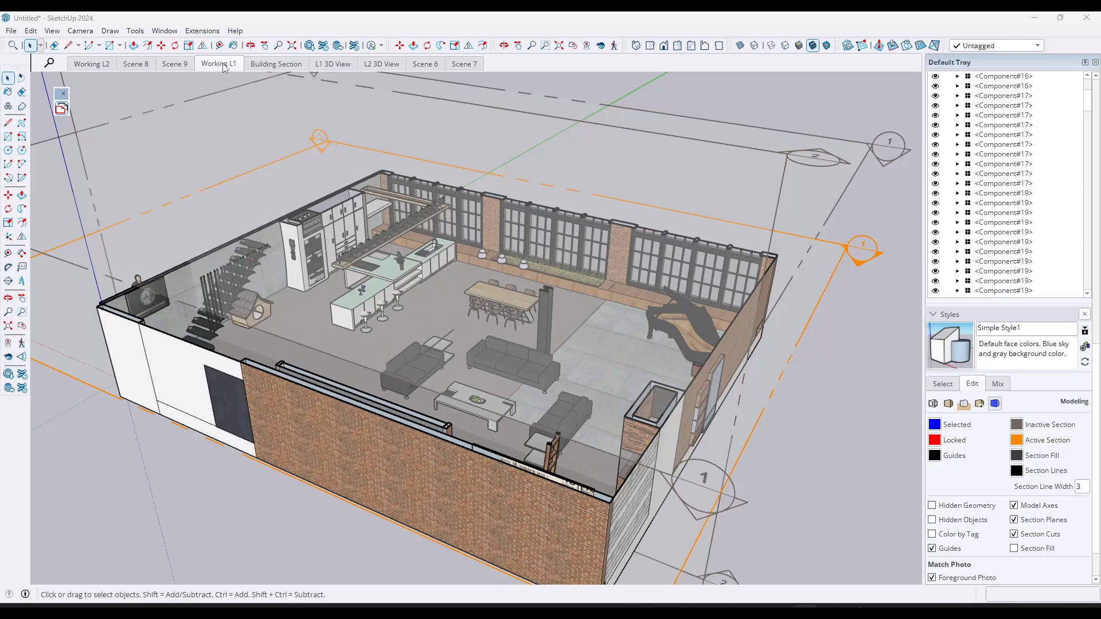
{"action": "left_click", "coordinate": [952, 387]}
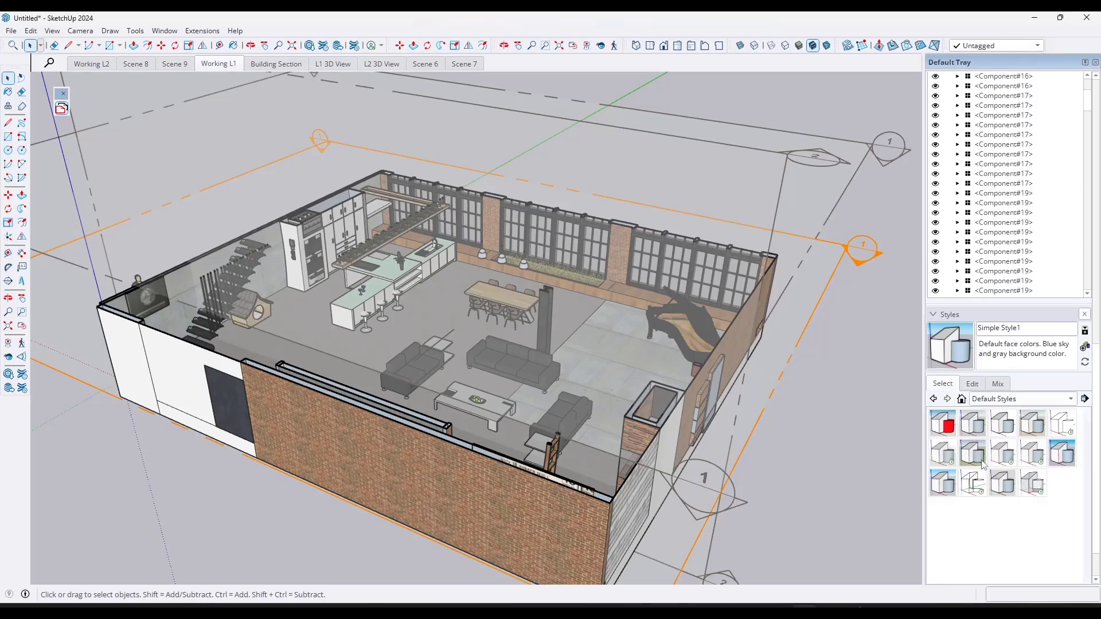
{"action": "left_click", "coordinate": [1004, 454]}
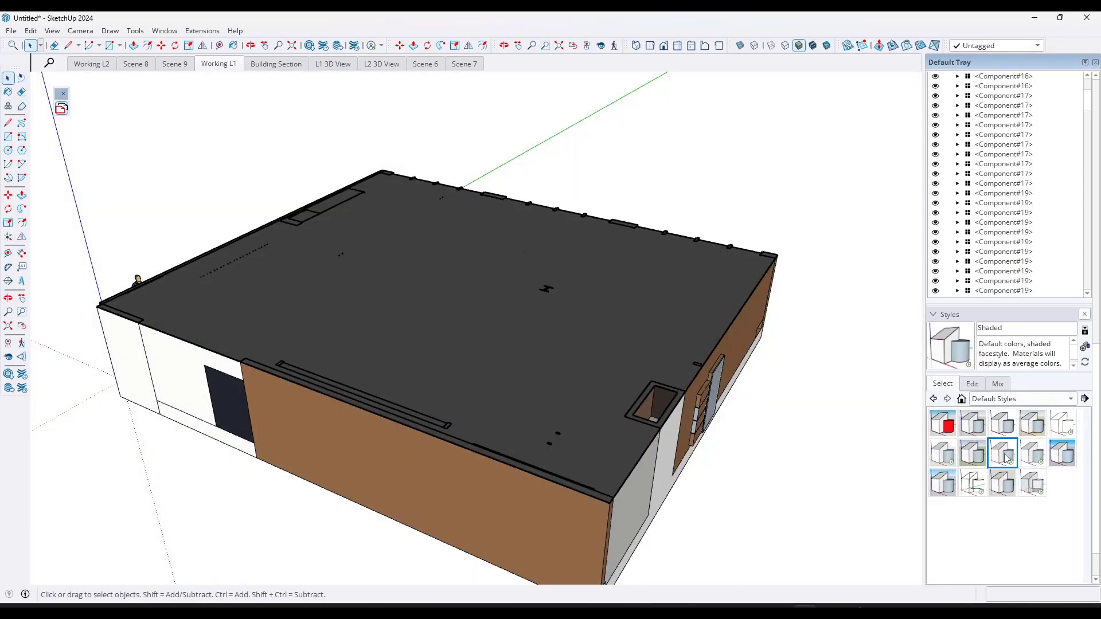
{"action": "left_click", "coordinate": [1035, 464]}
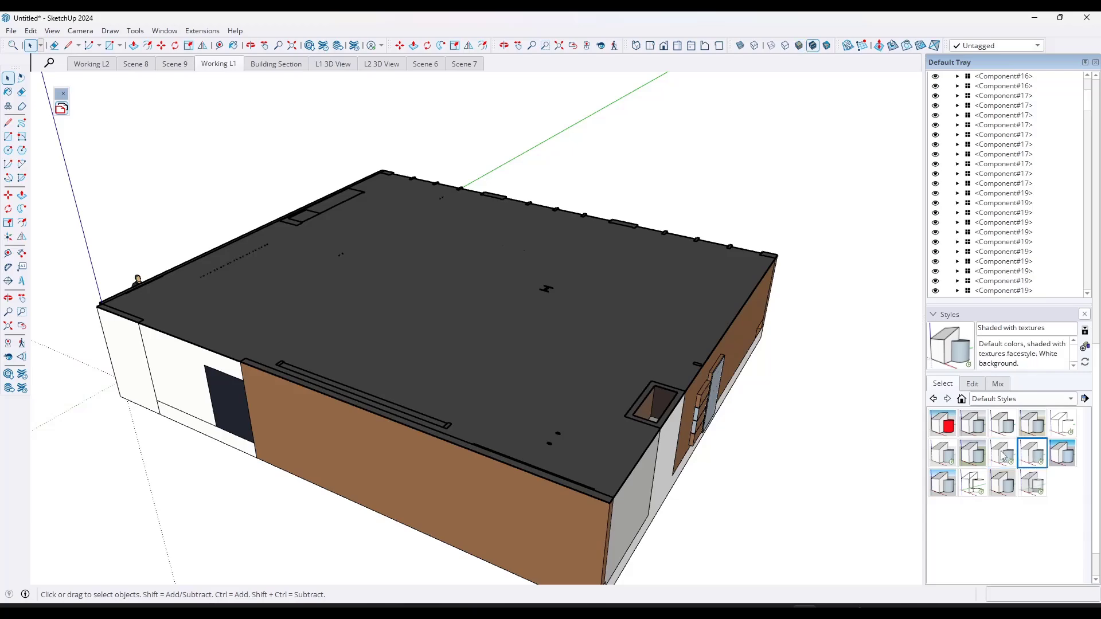
Enable Section Cuts in the "Shaded with textures" style and save the changes to the style and the Working L1 scene
{"action": "left_click", "coordinate": [972, 385]}
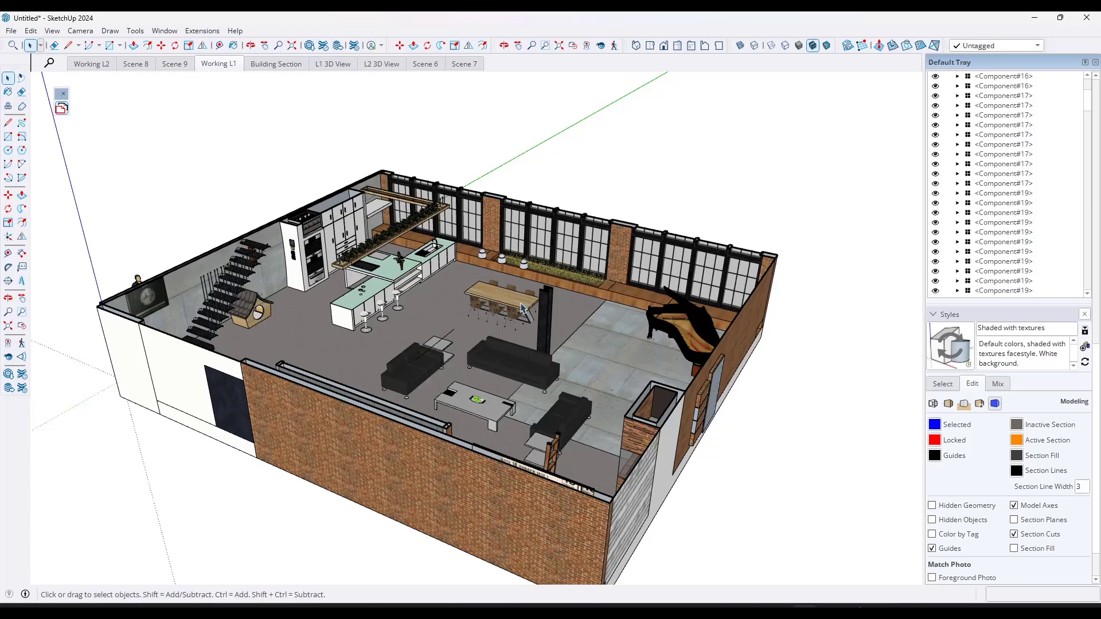
{"action": "left_click", "coordinate": [948, 405]}
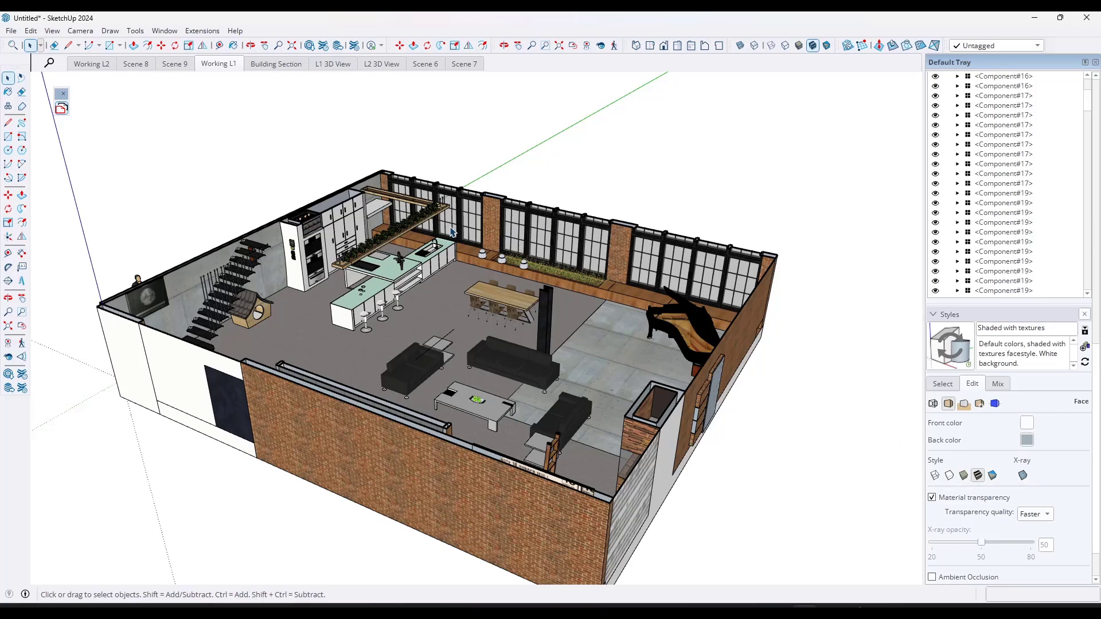
{"action": "left_click", "coordinate": [955, 355]}
{"action": "right_click", "coordinate": [221, 71]}
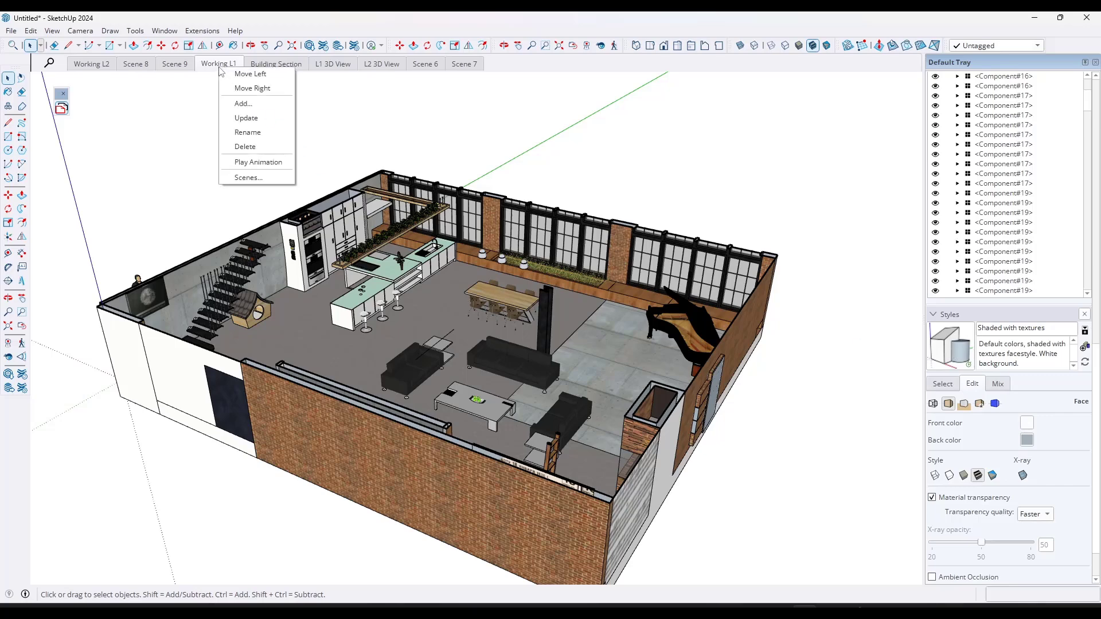
{"action": "left_click", "coordinate": [254, 120]}
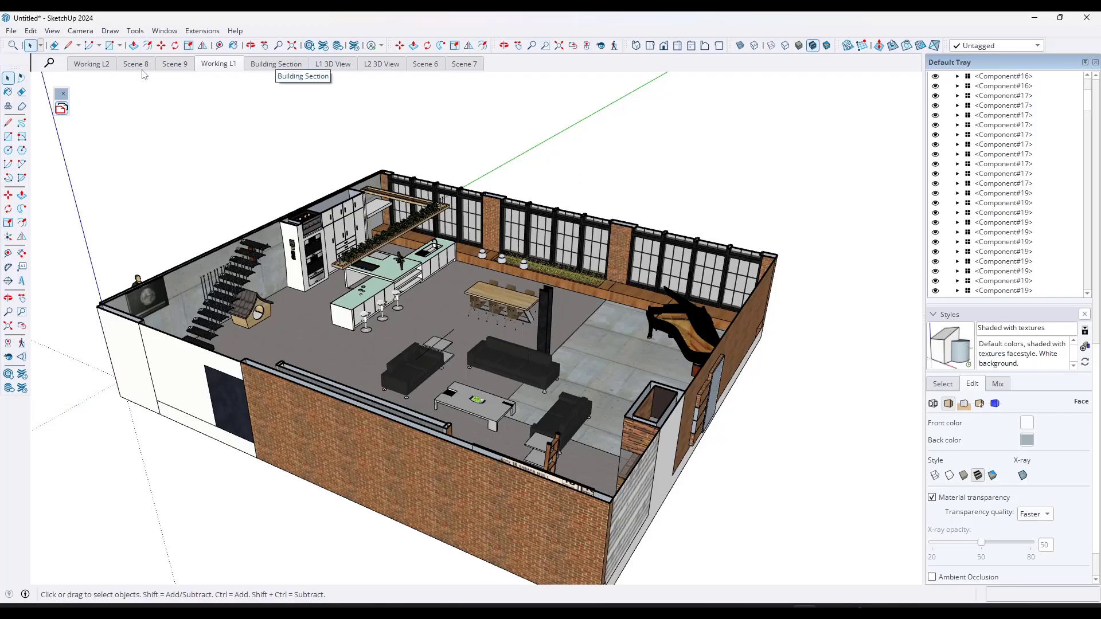
Compare the styles of the Working L2, Building Section and Working L1 scenes by activating each, expanding the Sections group
{"action": "left_click", "coordinate": [92, 65]}
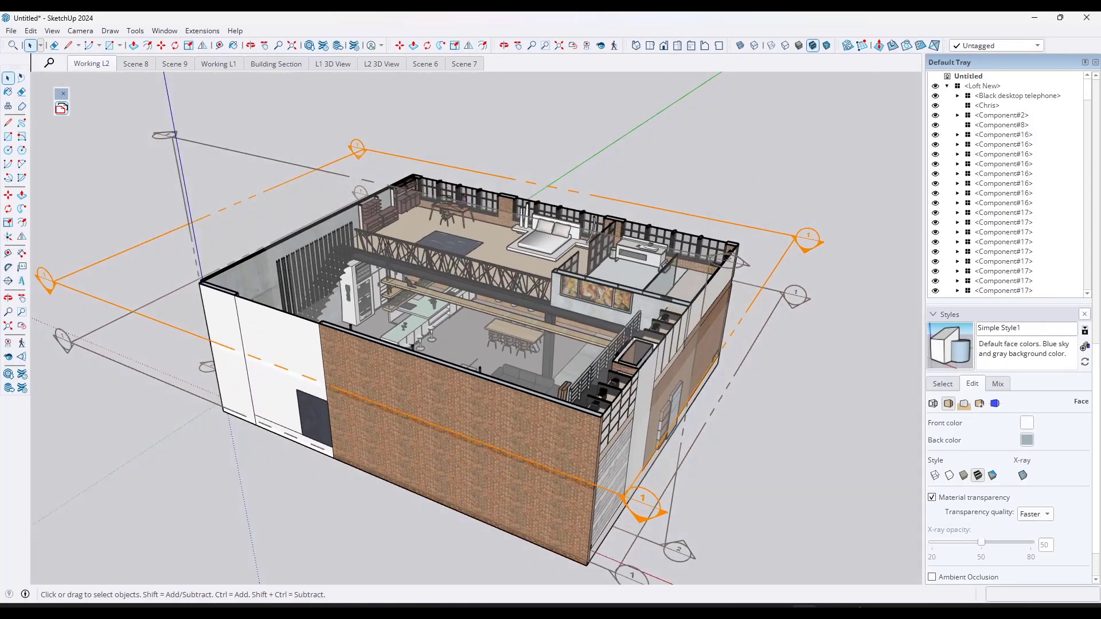
{"action": "left_click", "coordinate": [62, 108]}
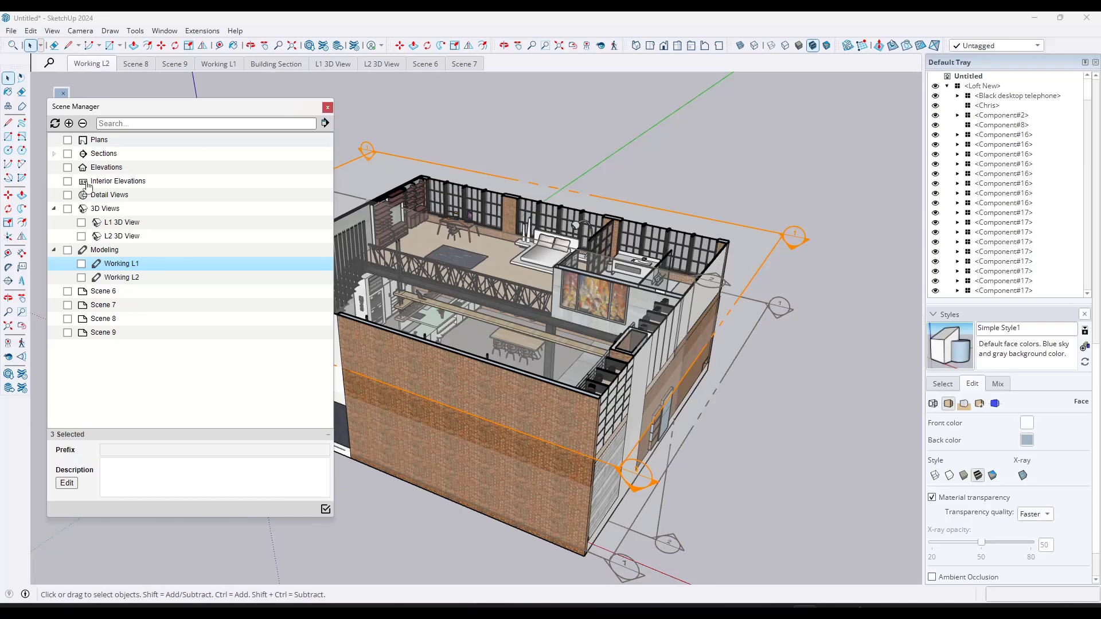
{"action": "left_click", "coordinate": [54, 153]}
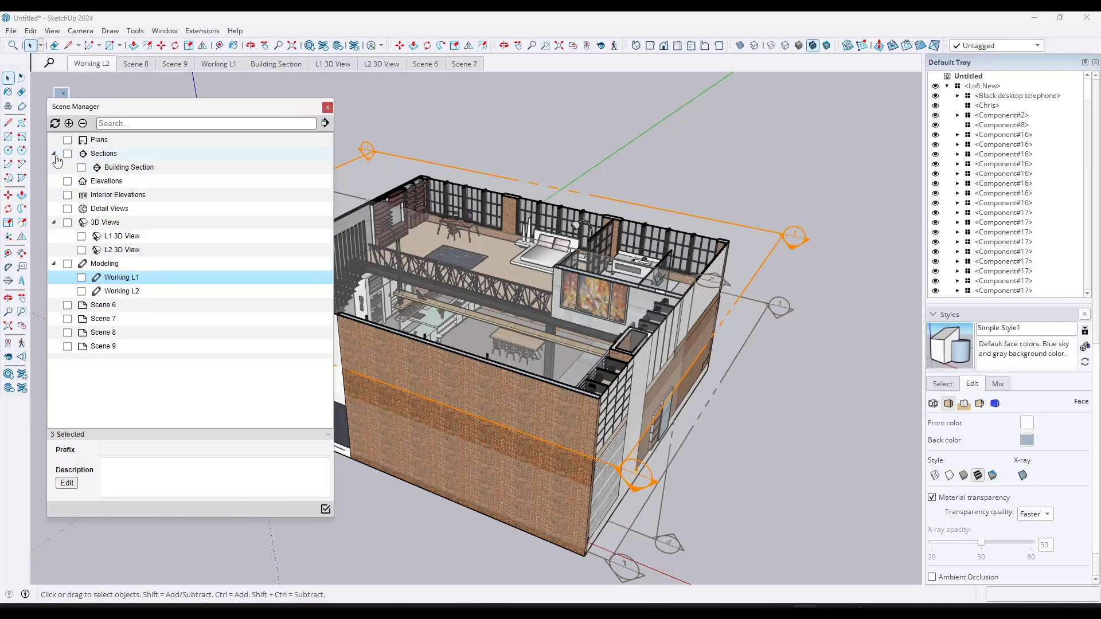
{"action": "double_click", "coordinate": [109, 170]}
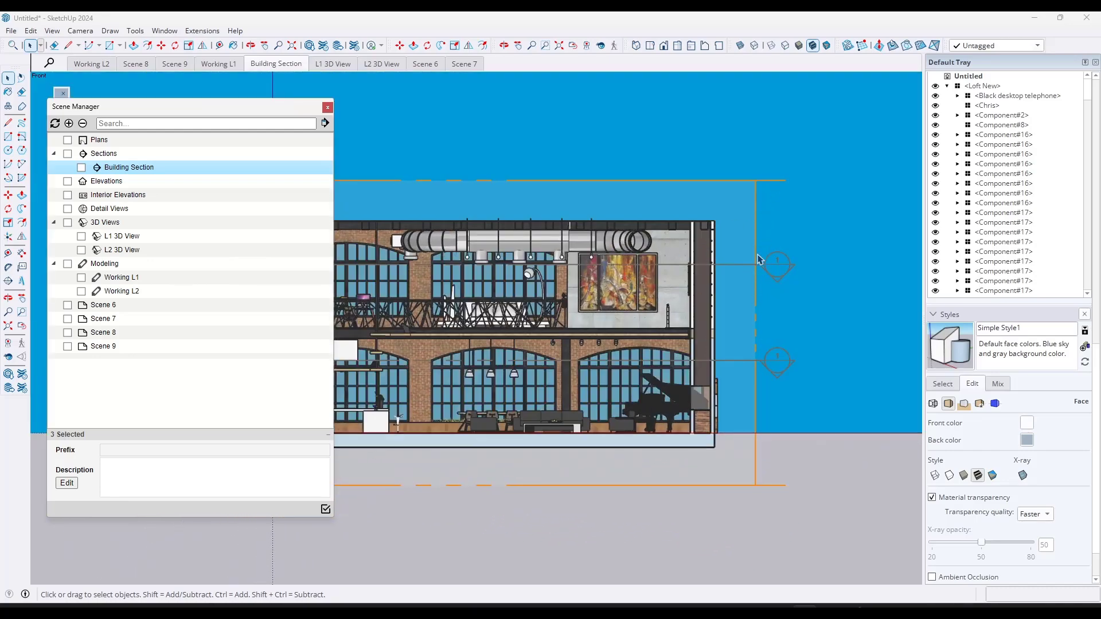
{"action": "left_click", "coordinate": [96, 277]}
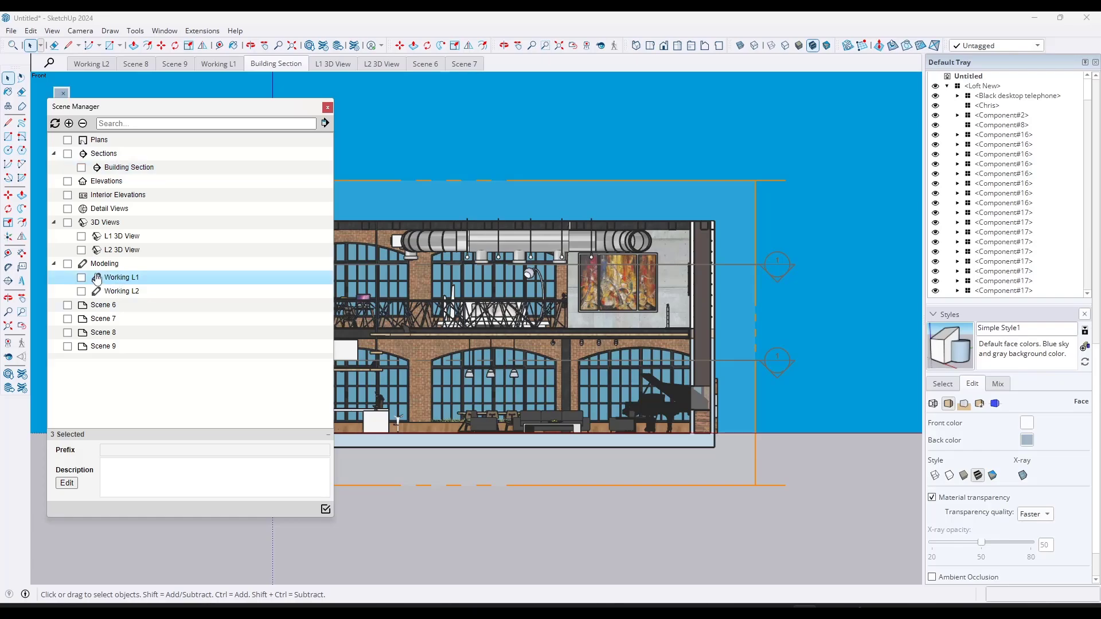
{"action": "double_click", "coordinate": [97, 278]}
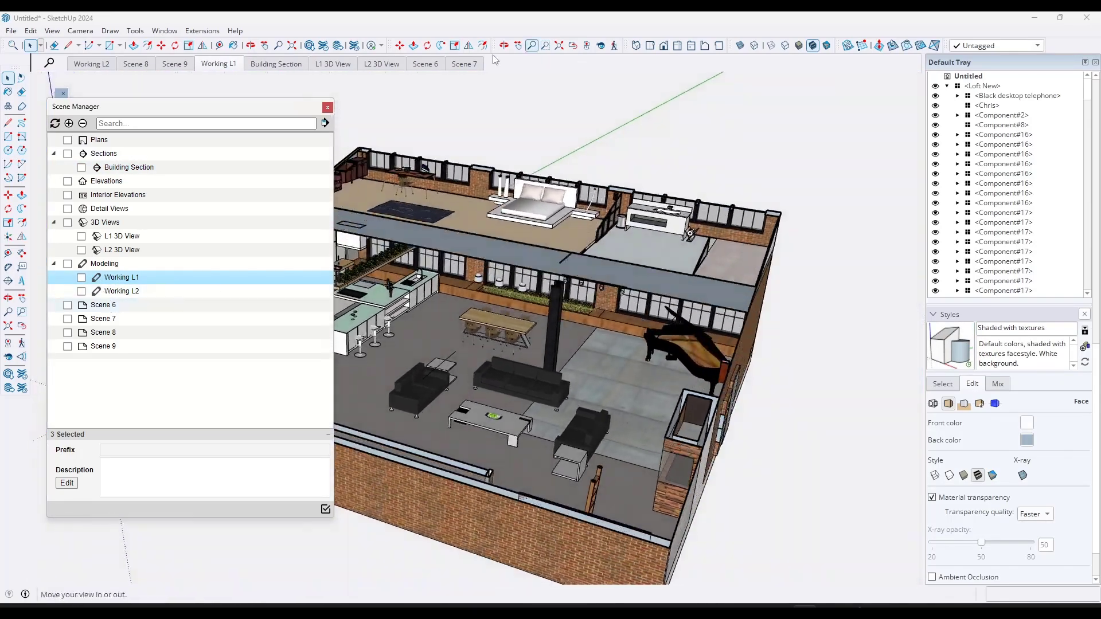
Examine which scene properties can be copied from the Working L1 scene
{"action": "right_click", "coordinate": [98, 281]}
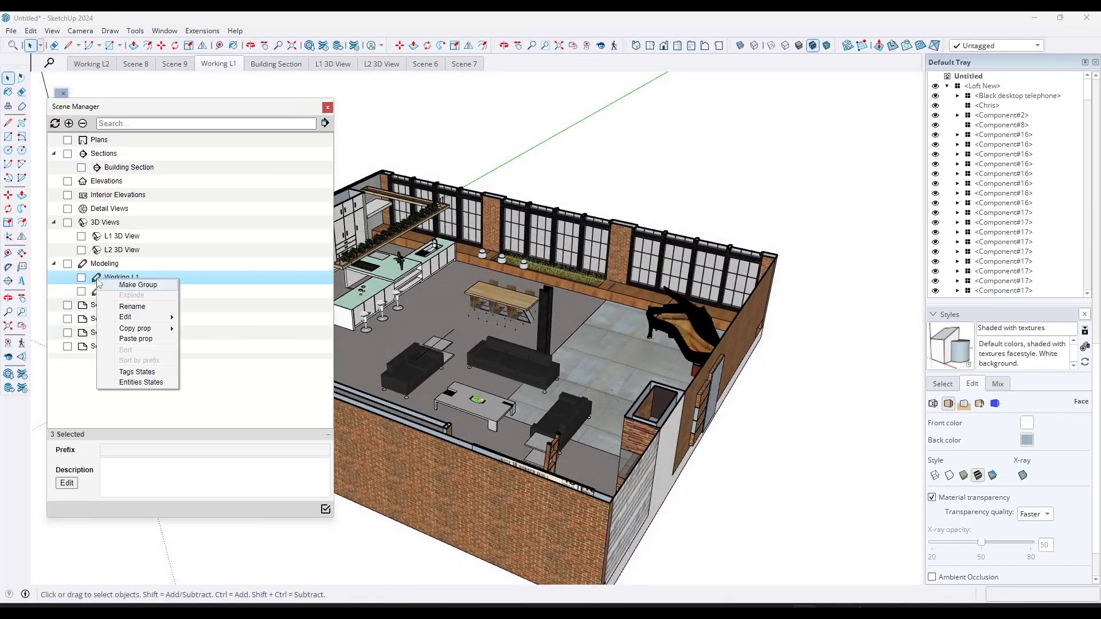
{"action": "mouse_move", "coordinate": [143, 330]}
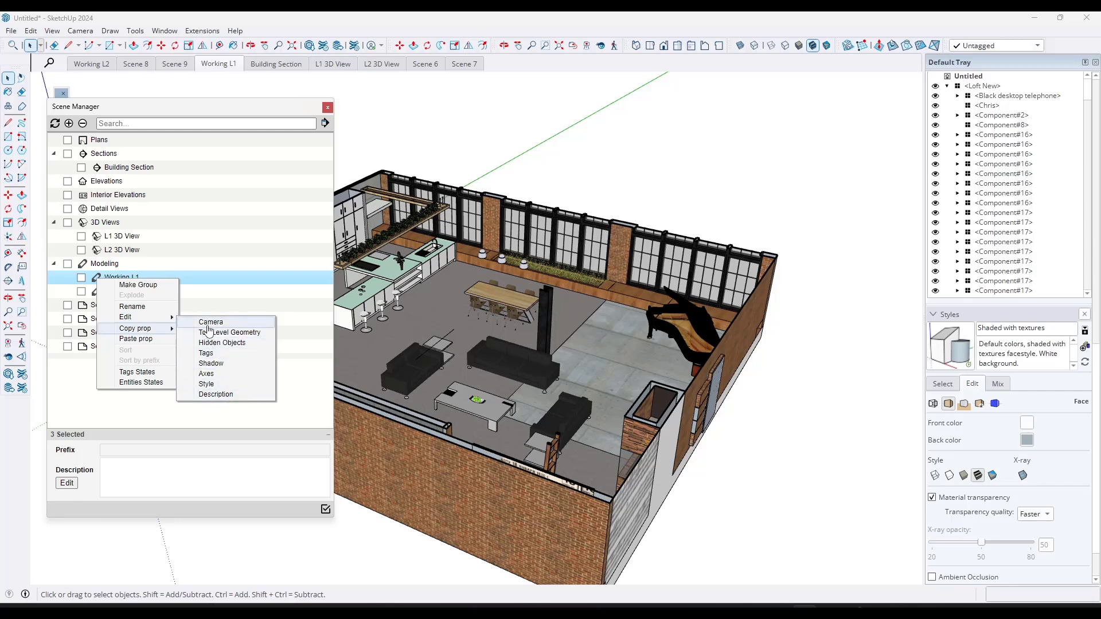
{"action": "left_click", "coordinate": [234, 323]}
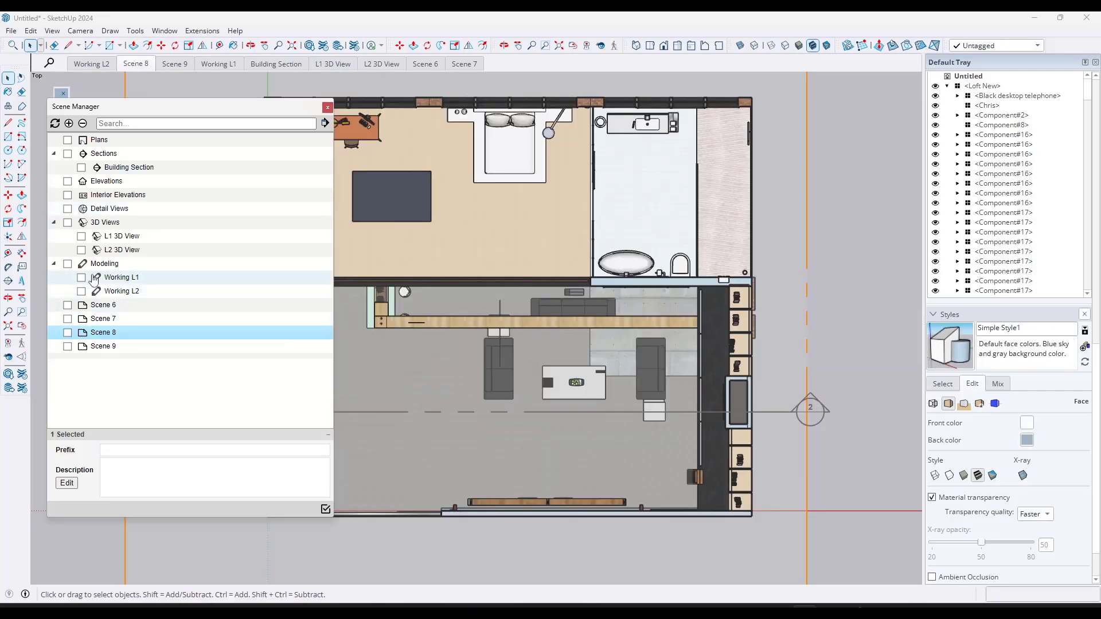
Copy the style property of the Working L1 scene and paste it onto the Working L2 scene
{"action": "double_click", "coordinate": [95, 278]}
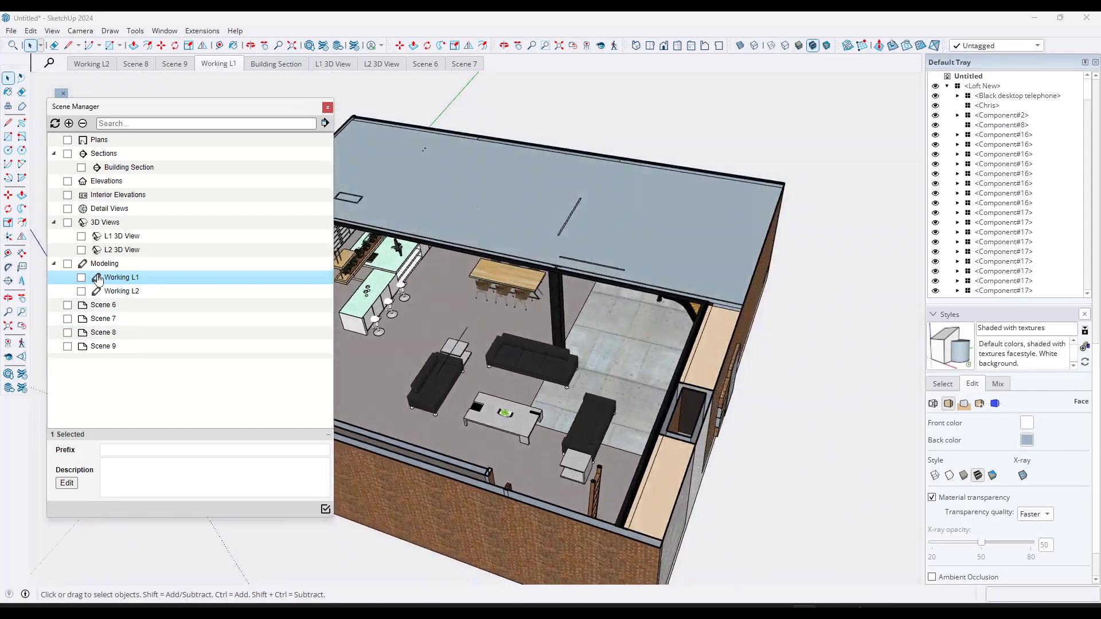
{"action": "right_click", "coordinate": [112, 281]}
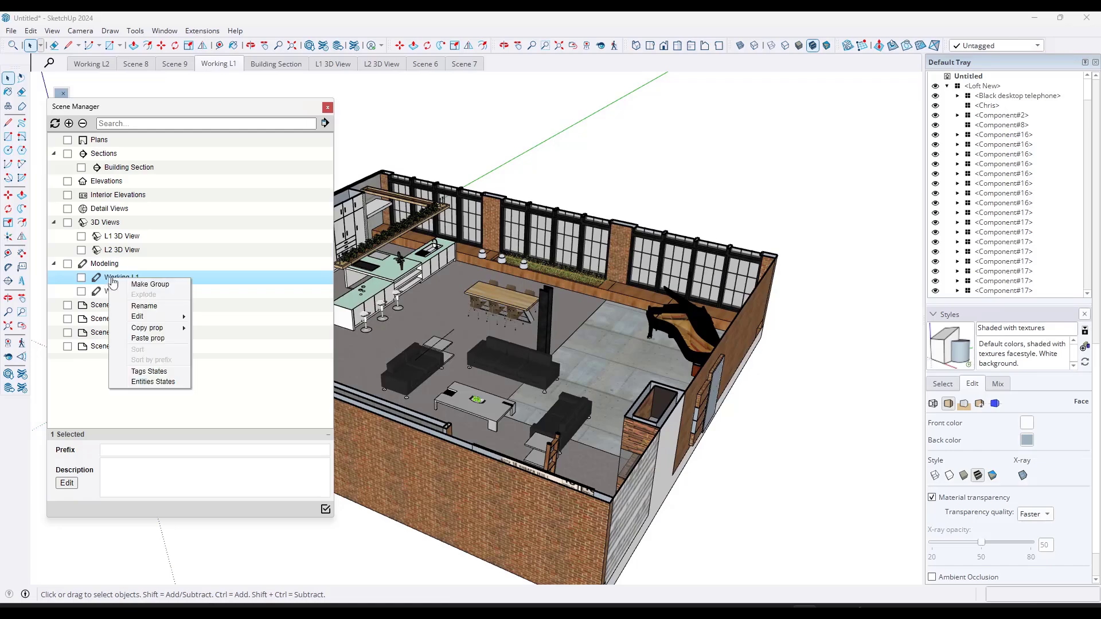
{"action": "left_click", "coordinate": [224, 376]}
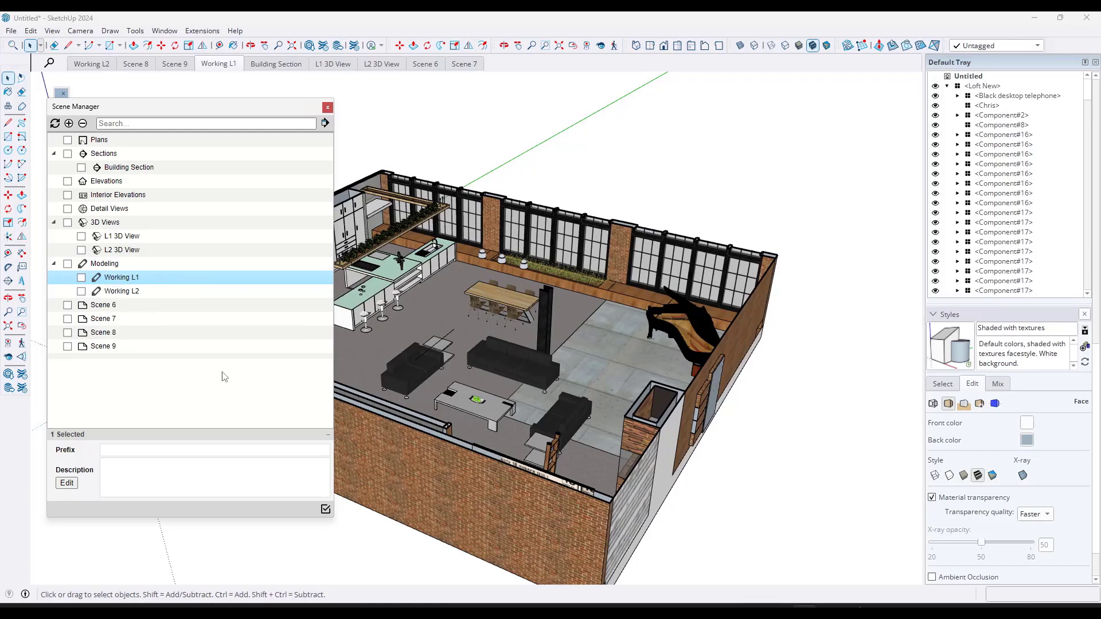
{"action": "right_click", "coordinate": [135, 290]}
{"action": "left_click", "coordinate": [158, 351]}
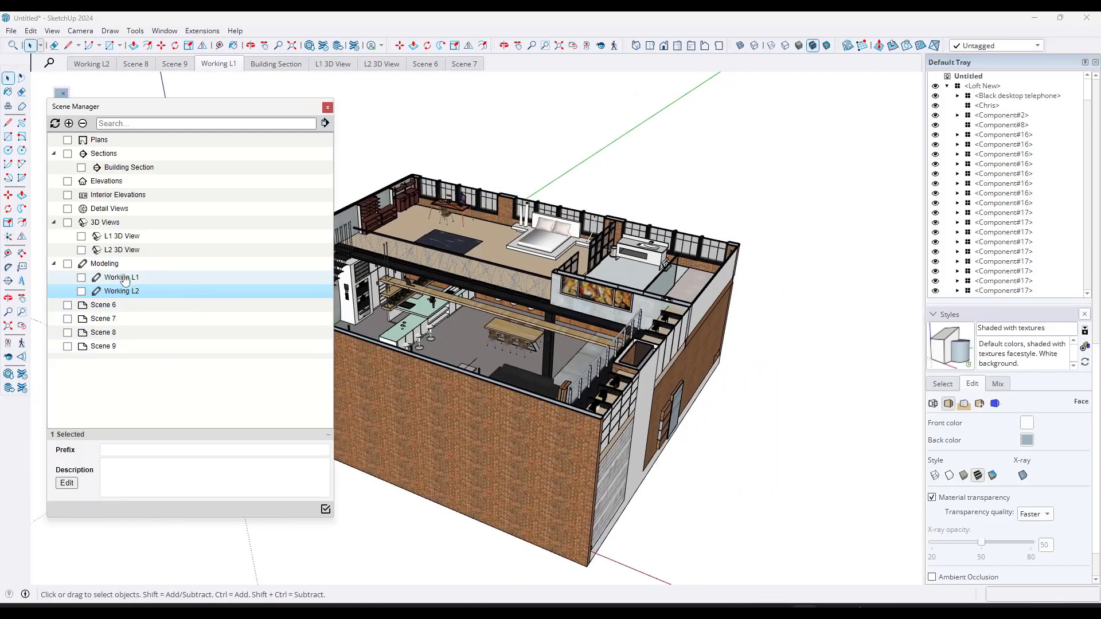
Paste the copied style onto the L1 3D View and L2 3D View scenes, and activate the Working L2 scene
{"action": "right_click", "coordinate": [115, 239]}
{"action": "left_click", "coordinate": [115, 240]}
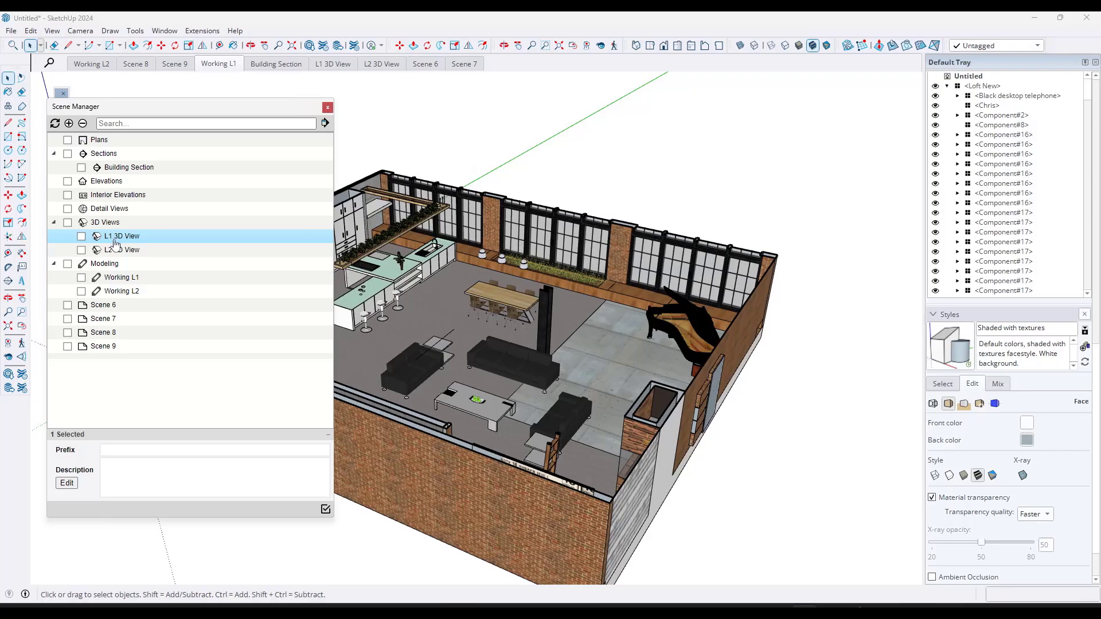
{"action": "right_click", "coordinate": [116, 249]}
{"action": "left_click", "coordinate": [146, 310]}
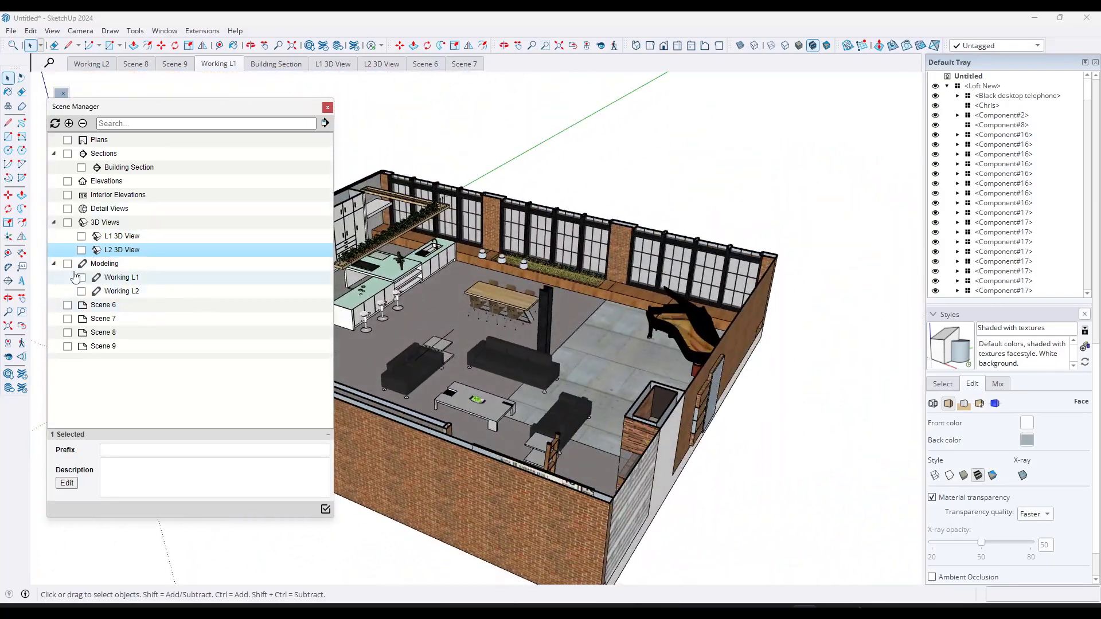
{"action": "double_click", "coordinate": [96, 292]}
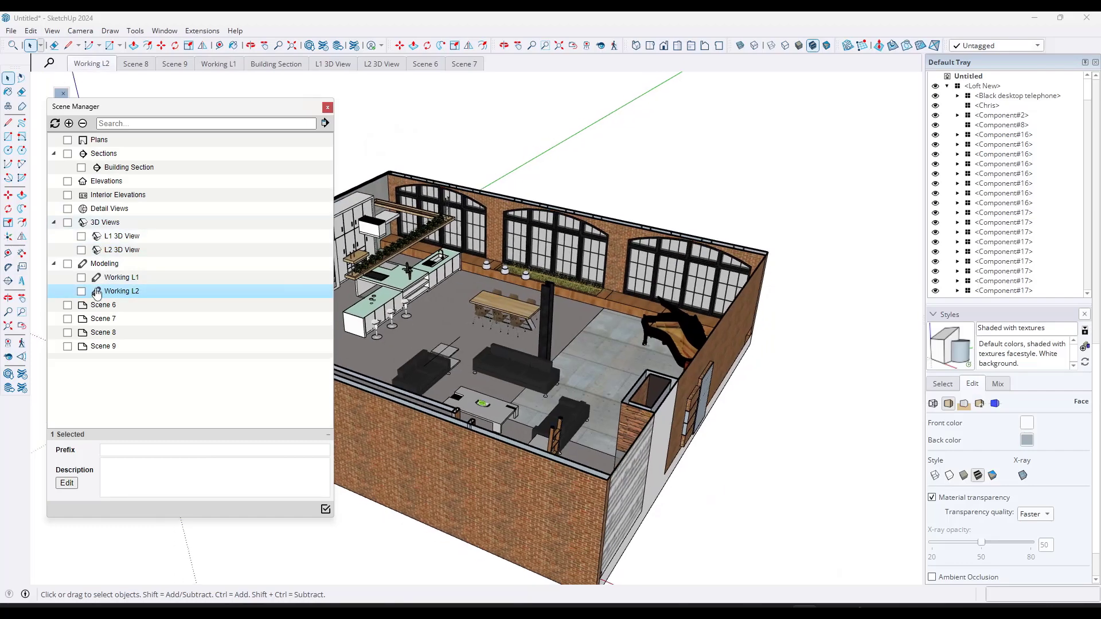
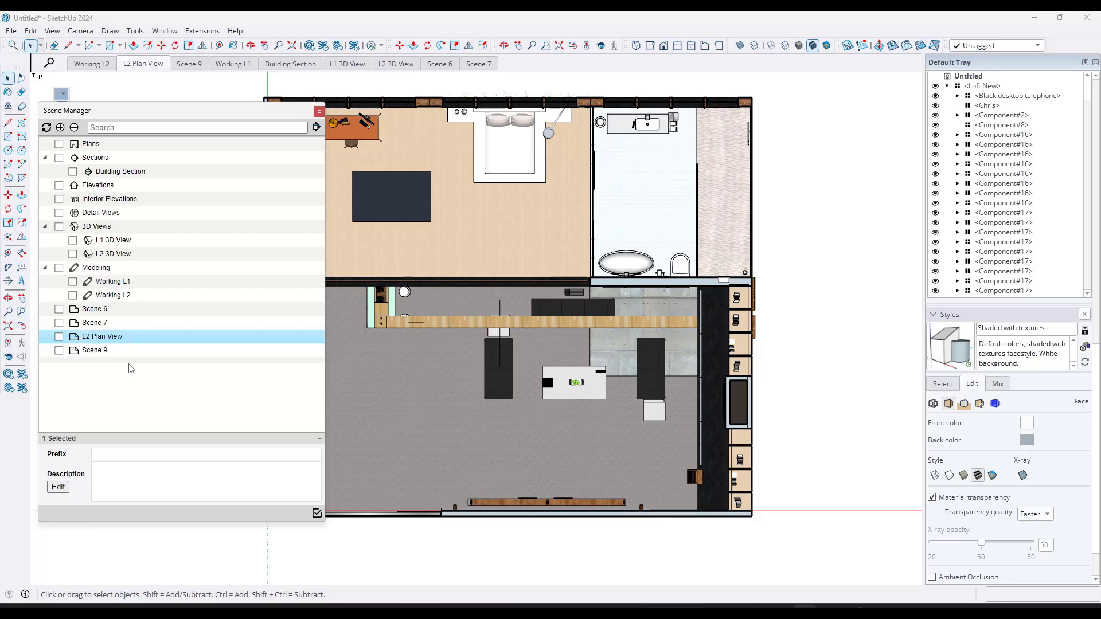
Activate Scene 9 and paste the copied "Shaded with textures" style onto it
{"action": "left_click", "coordinate": [105, 351]}
{"action": "right_click", "coordinate": [77, 352]}
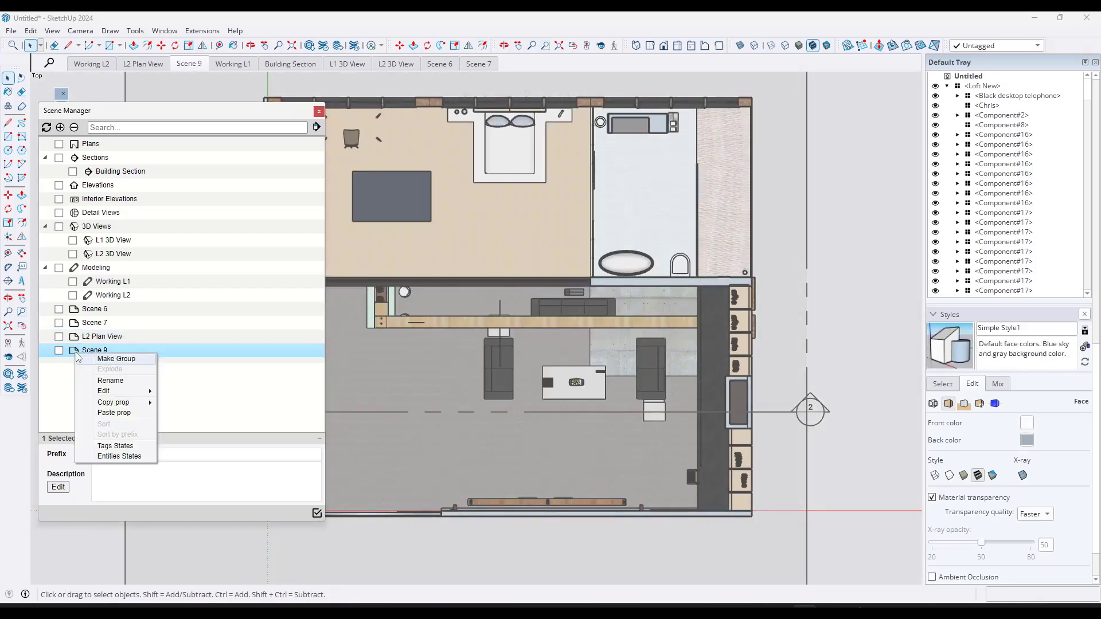
{"action": "mouse_move", "coordinate": [107, 394]}
{"action": "left_click", "coordinate": [246, 364]}
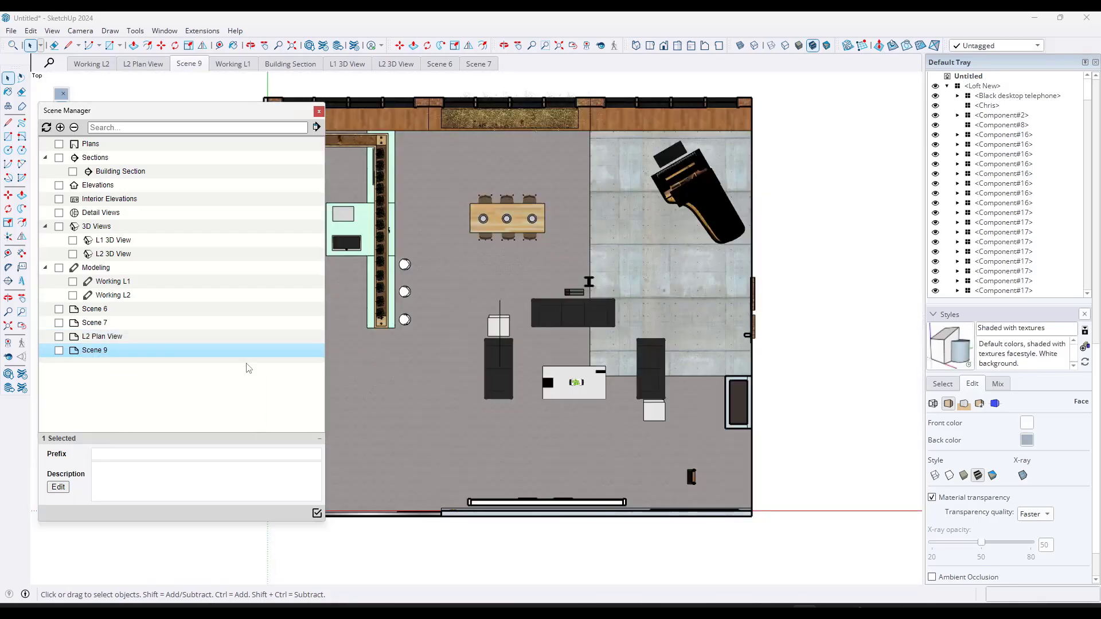
Rename Scene 9 as "L1 Plan View"
{"action": "right_click", "coordinate": [93, 351]}
{"action": "left_click", "coordinate": [119, 379]}
{"action": "type", "text": "L1 Plan View"}
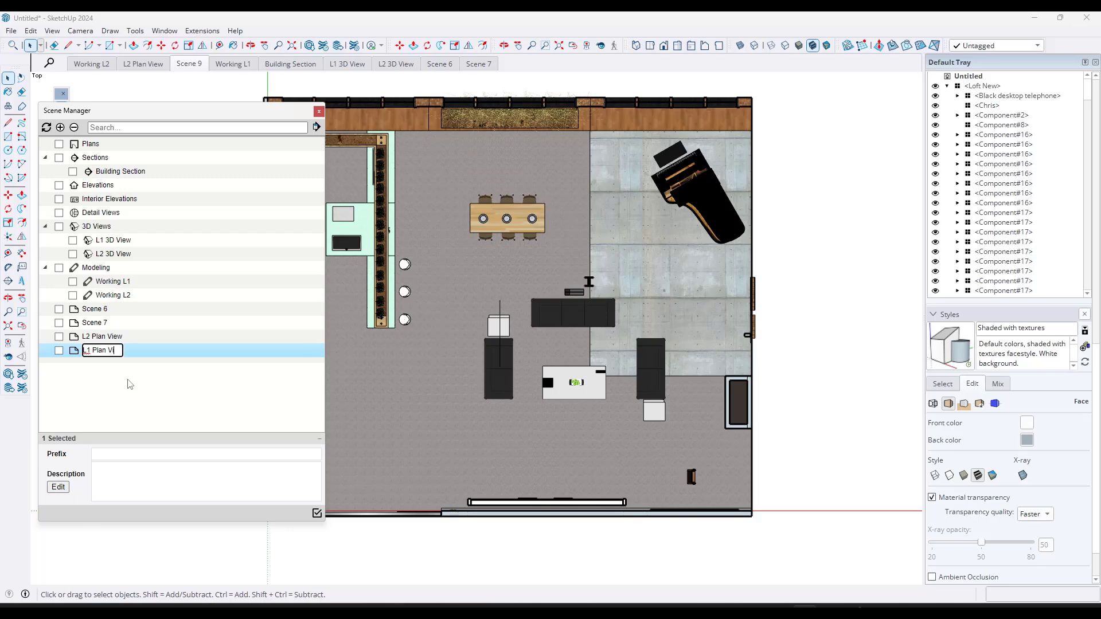
{"action": "key", "text": "Return"}
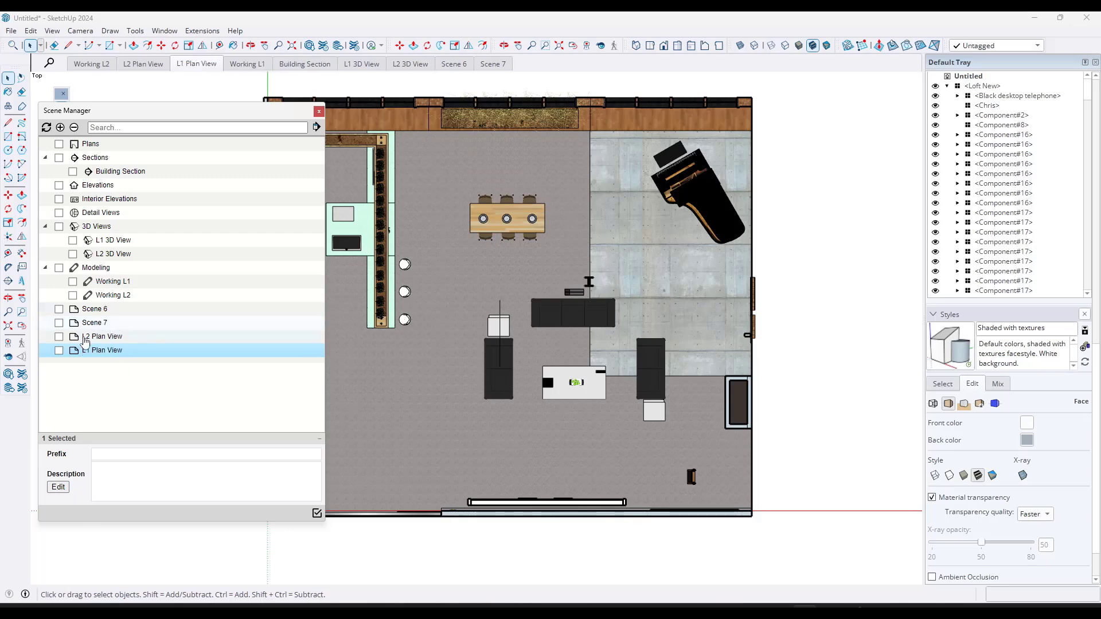
Move the L1 Plan View and L2 Plan View scenes into the Plans group and expand the group
{"action": "left_click_drag", "start_coordinate": [81, 351], "coordinate": [89, 148]}
{"action": "left_click_drag", "start_coordinate": [90, 344], "coordinate": [95, 154]}
{"action": "left_click", "coordinate": [45, 144]}
{"action": "left_click", "coordinate": [86, 174]}
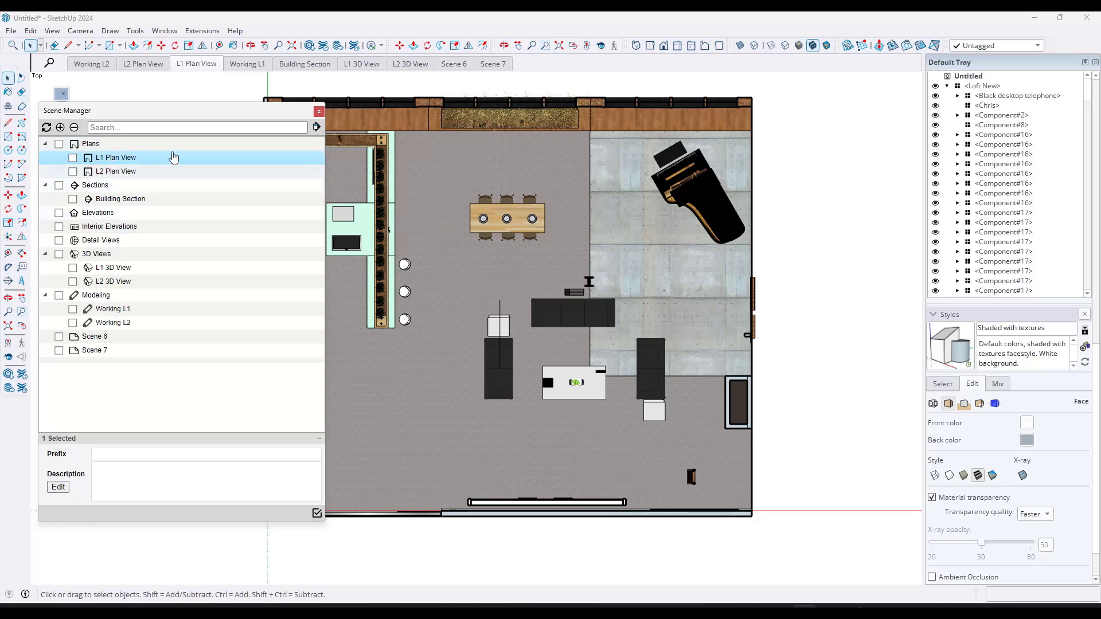
Frame the whole floor plan closely with Zoom Window in the L2 Plan View scene and update that scene
{"action": "left_click", "coordinate": [171, 65]}
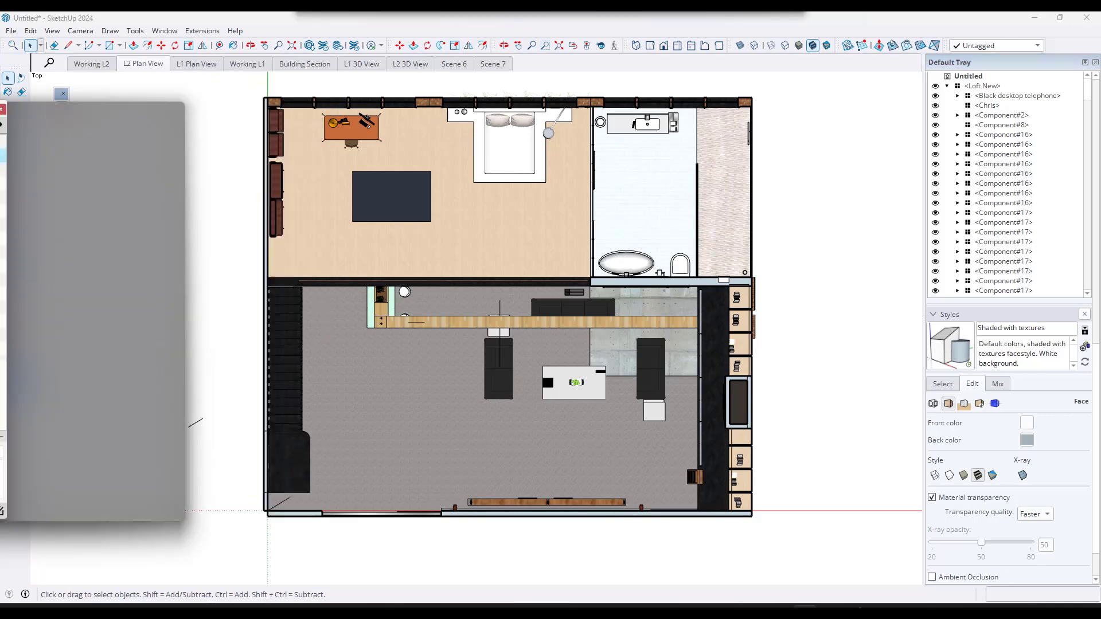
{"action": "key", "text": "z"}
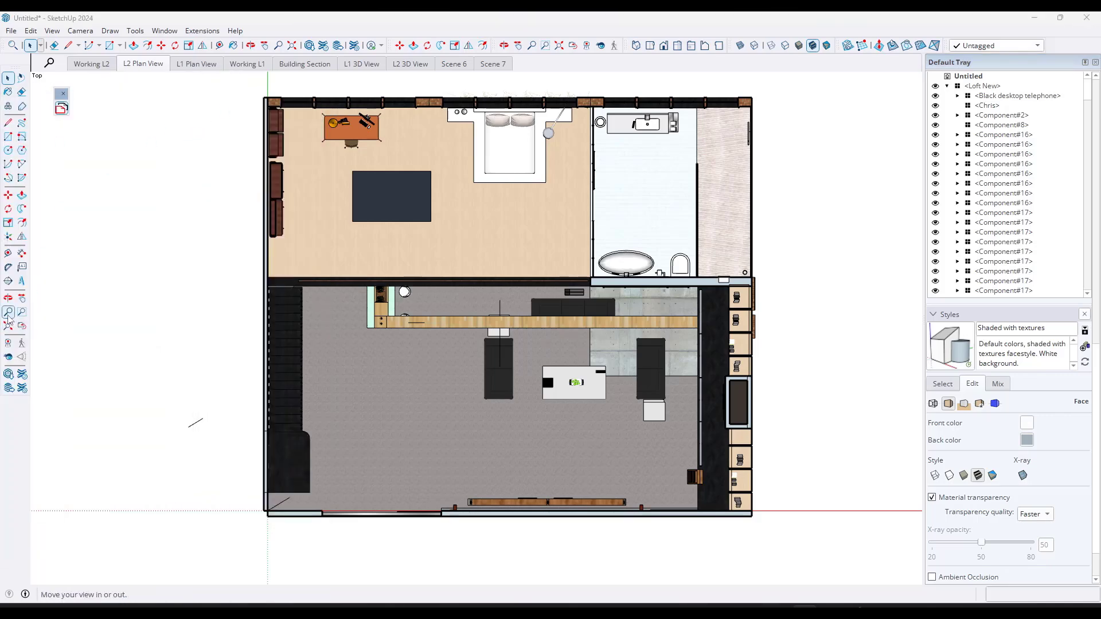
{"action": "key", "text": "ctrl+shift+w"}
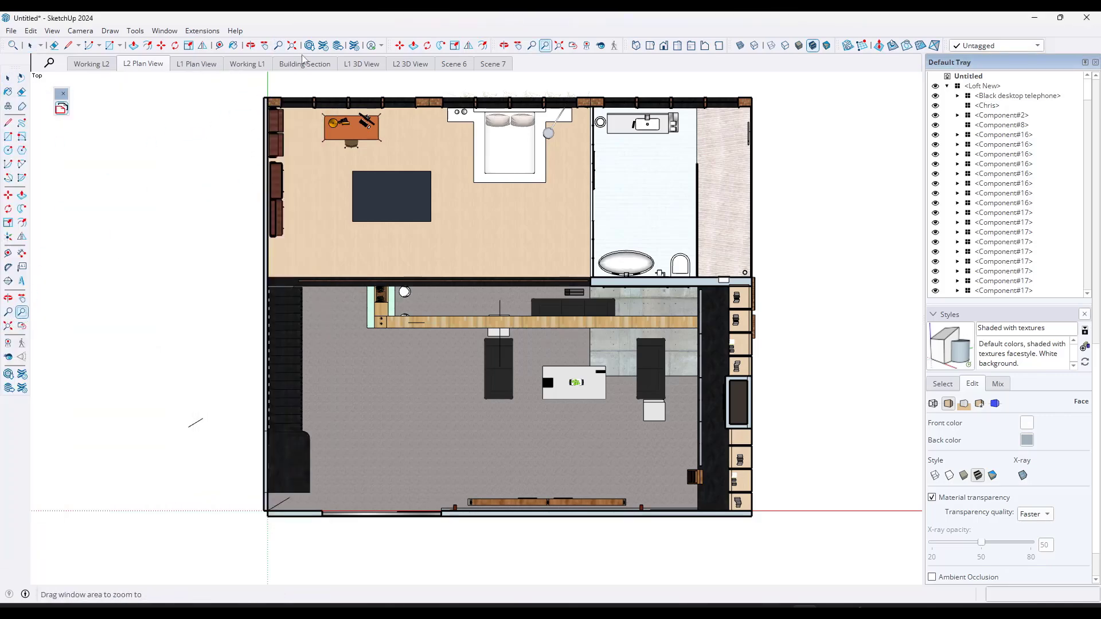
{"action": "left_click_drag", "start_coordinate": [261, 98], "coordinate": [762, 537]}
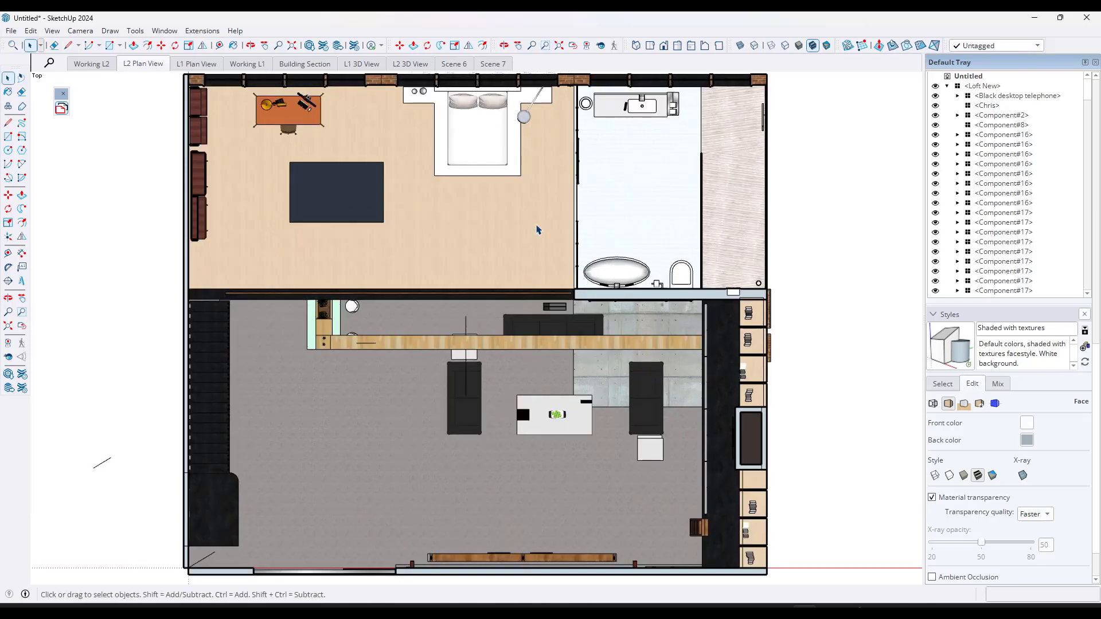
{"action": "right_click", "coordinate": [145, 63]}
{"action": "left_click", "coordinate": [176, 113]}
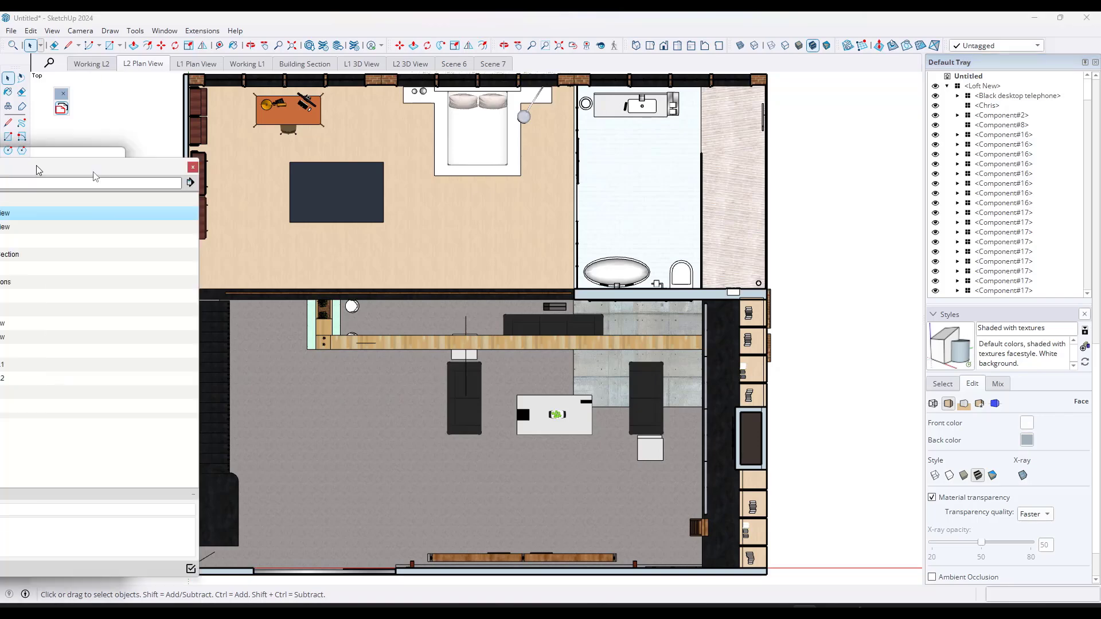
Move the Scene Manager clear of the floor plan and activate the L1 Plan View scene
{"action": "left_click_drag", "start_coordinate": [34, 137], "coordinate": [902, 90]}
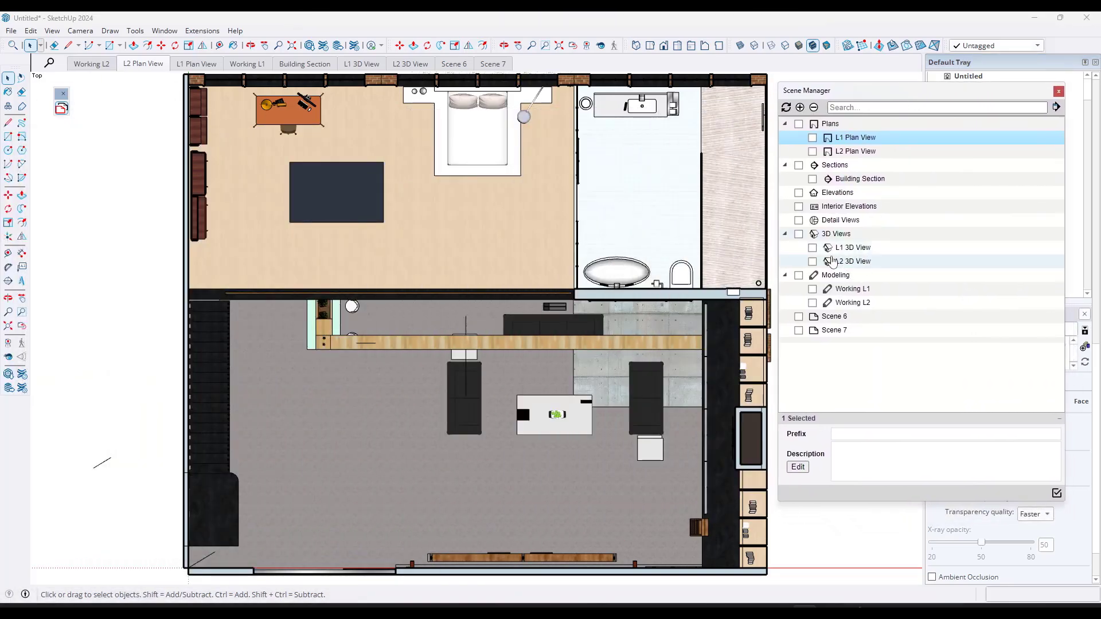
{"action": "left_click", "coordinate": [827, 155]}
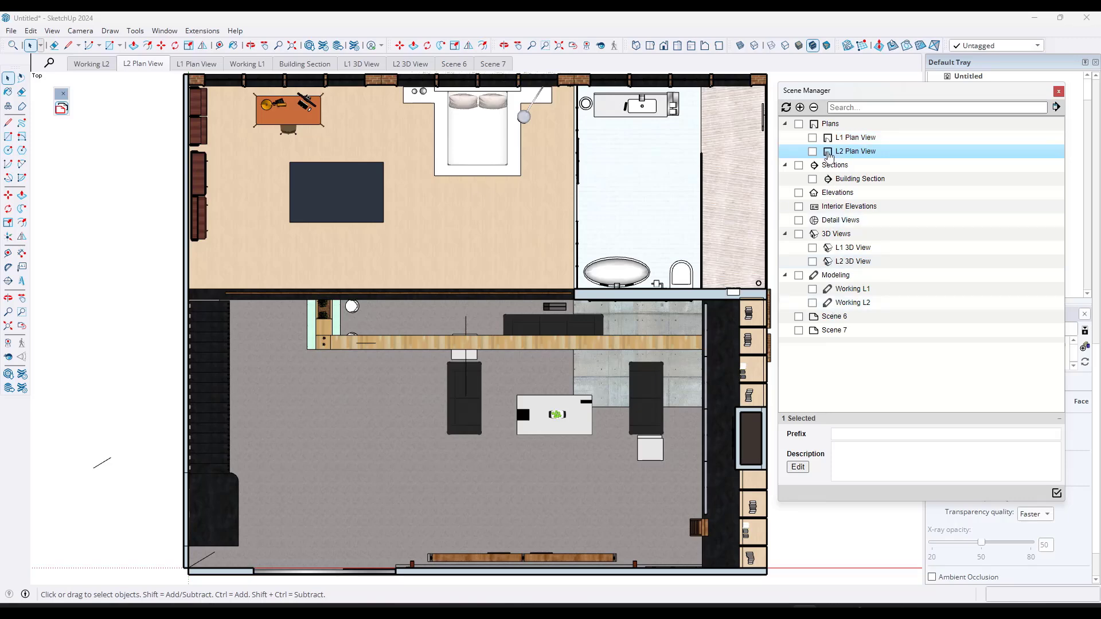
{"action": "key", "text": "Up"}
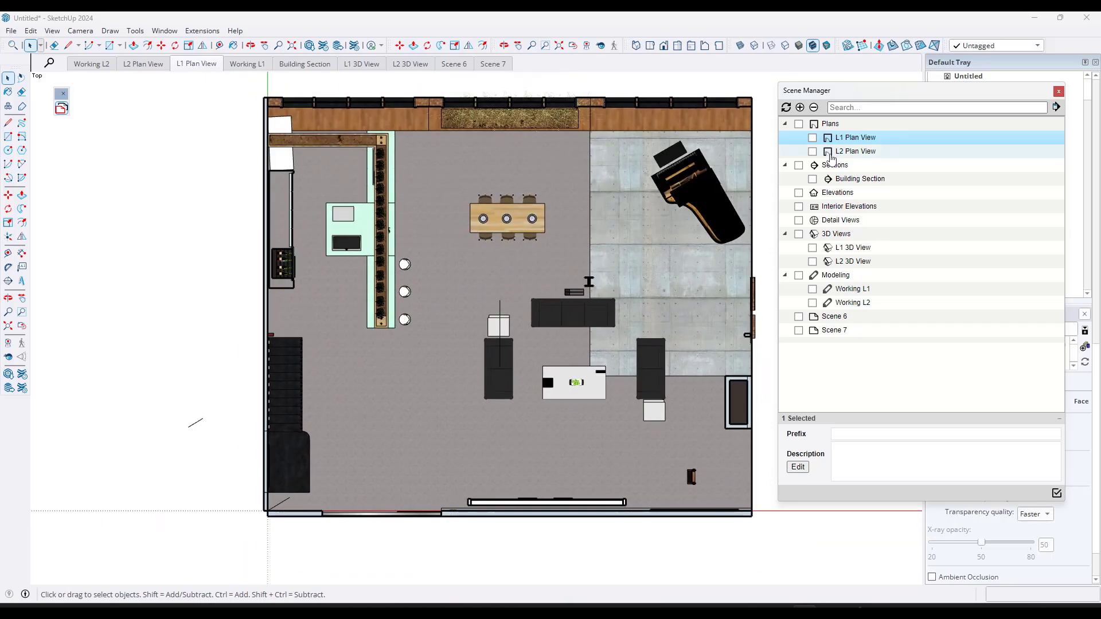
Copy the camera property of the L2 Plan View scene and paste it onto L1 Plan View
{"action": "right_click", "coordinate": [831, 158]}
{"action": "mouse_move", "coordinate": [869, 206]}
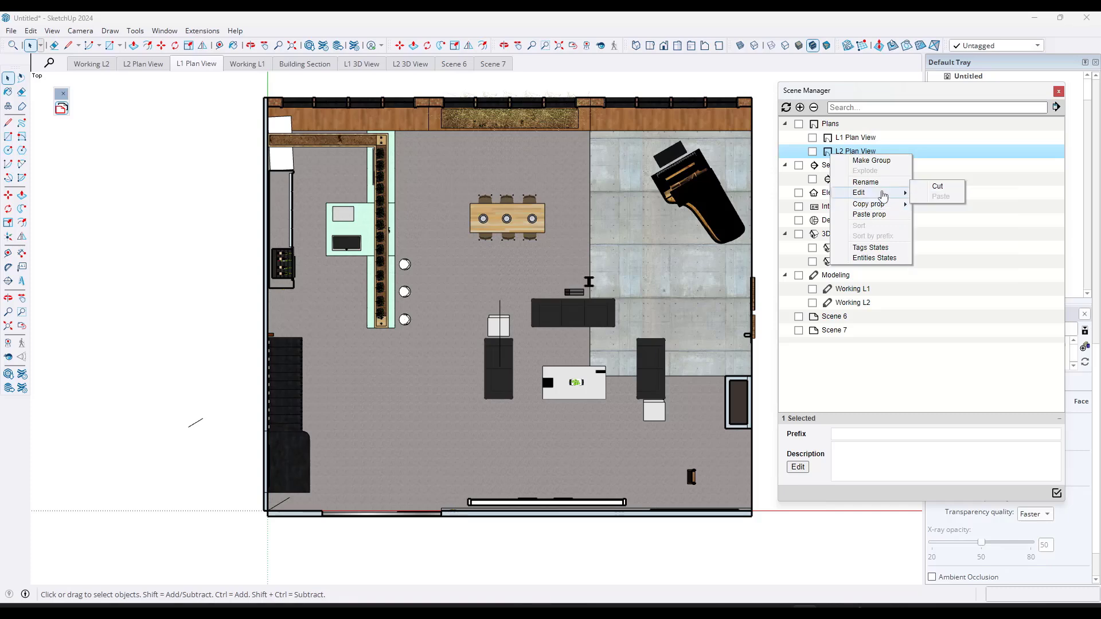
{"action": "left_click", "coordinate": [827, 155]}
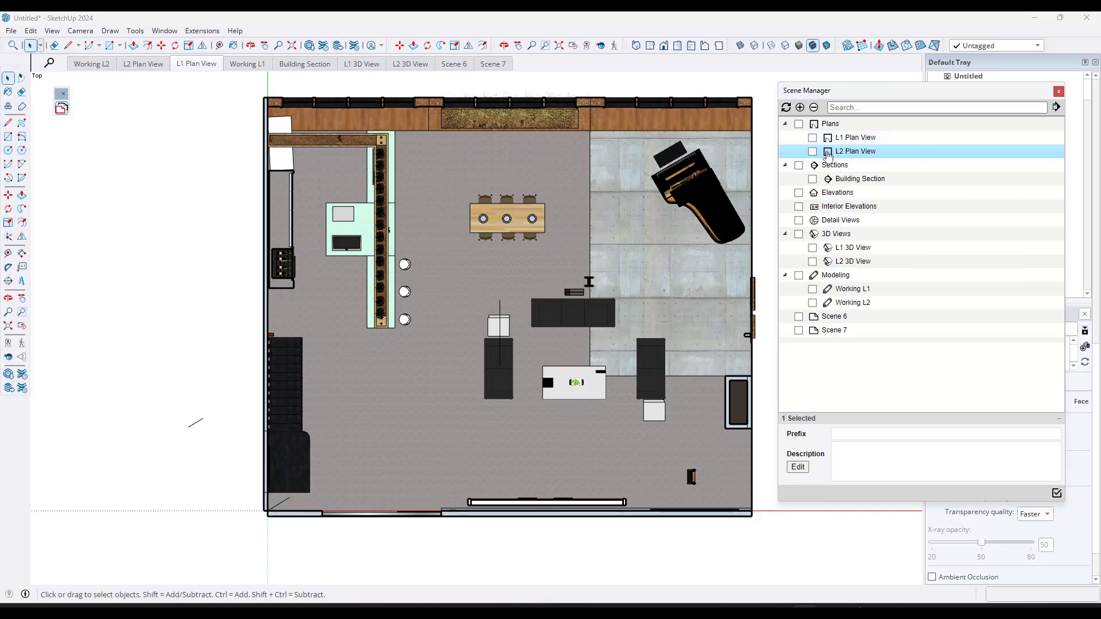
{"action": "right_click", "coordinate": [825, 152]}
{"action": "mouse_move", "coordinate": [866, 202]}
{"action": "left_click", "coordinate": [949, 204]}
{"action": "right_click", "coordinate": [843, 138]}
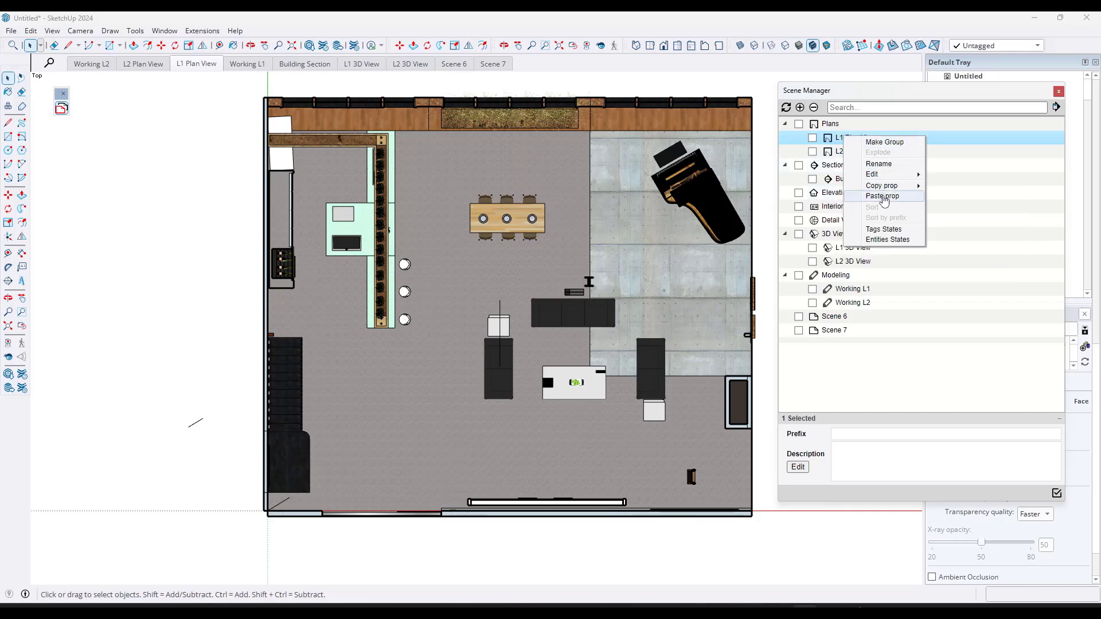
{"action": "left_click", "coordinate": [884, 197]}
Compare the framing of the L1 Plan View and L2 Plan View scenes by activating each in turn
{"action": "double_click", "coordinate": [829, 142]}
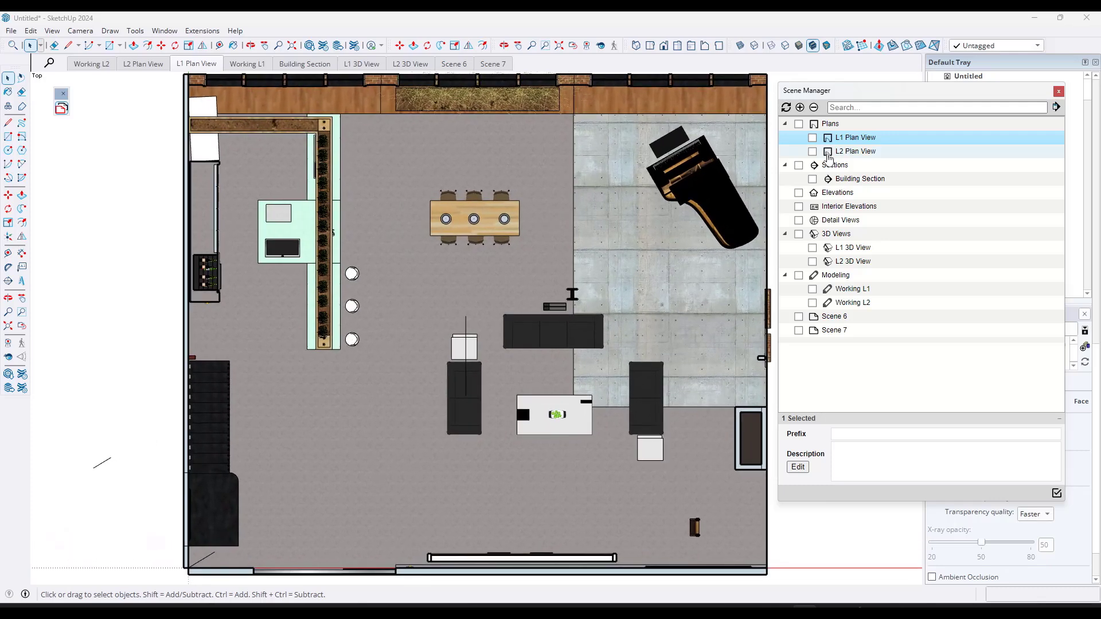
{"action": "double_click", "coordinate": [829, 151]}
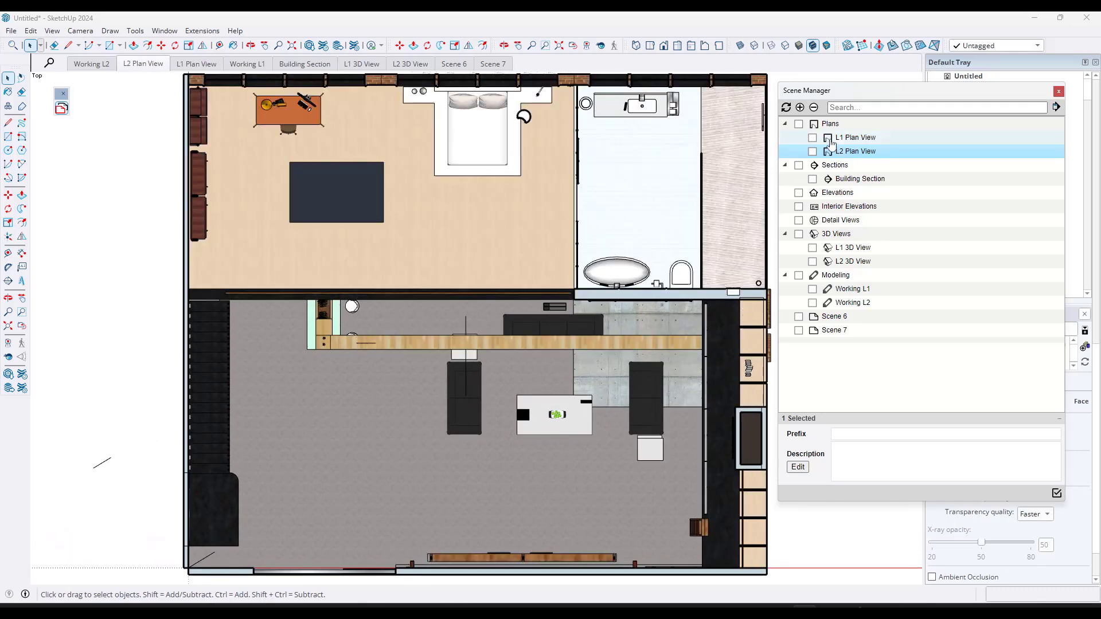
{"action": "double_click", "coordinate": [831, 141]}
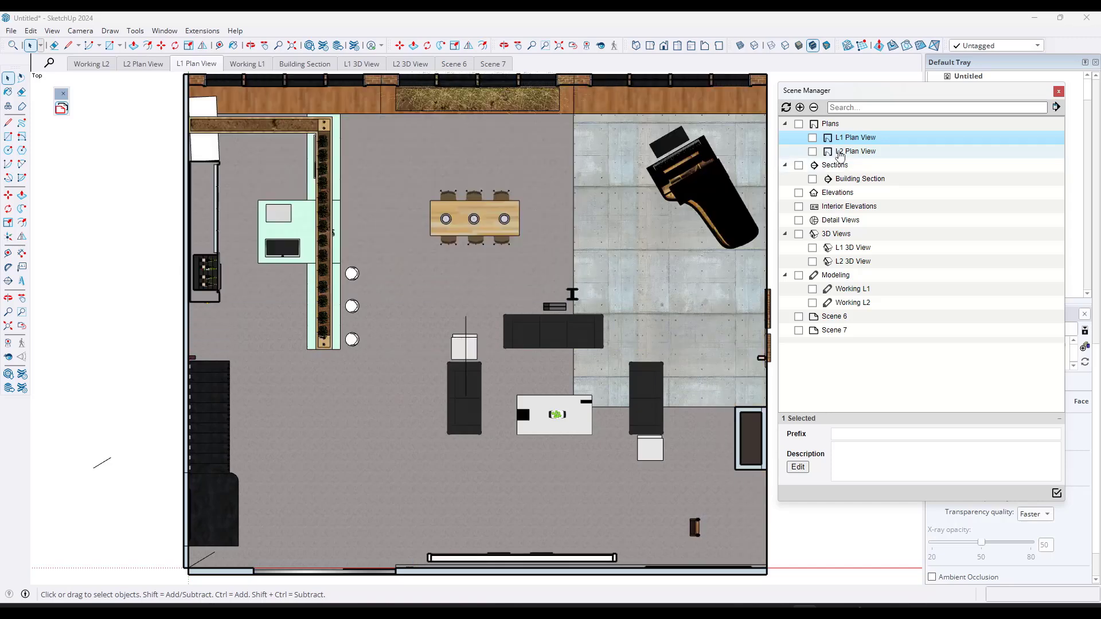
{"action": "right_click", "coordinate": [839, 153]}
{"action": "mouse_move", "coordinate": [882, 204]}
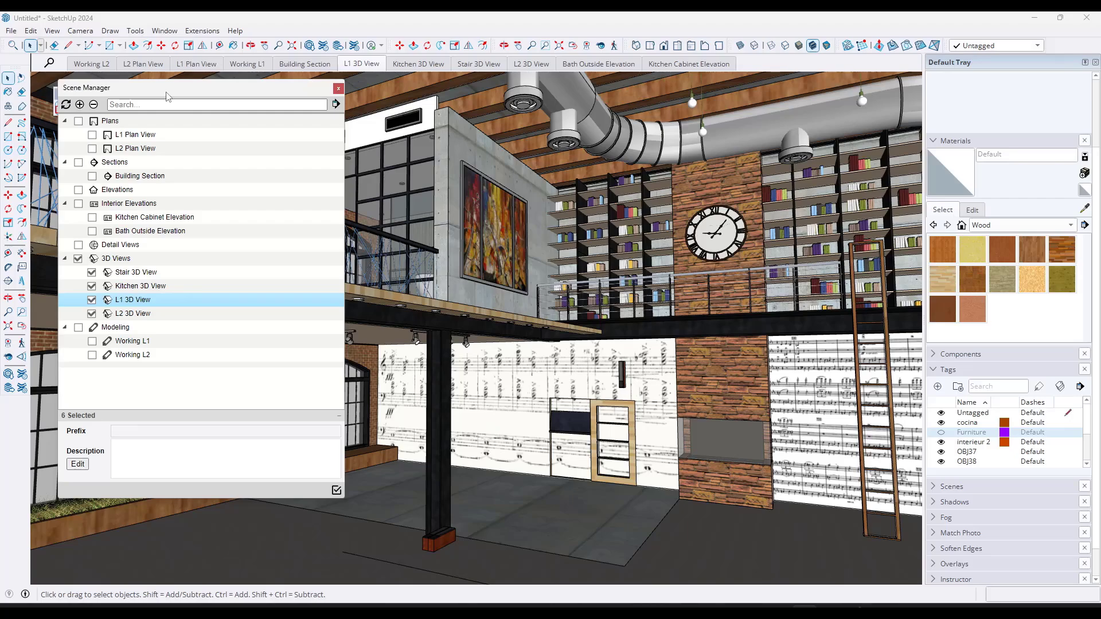
Tilt the Stair 3D View camera downward with Look Around and update that scene before activating L1 3D View
{"action": "left_click", "coordinate": [115, 273]}
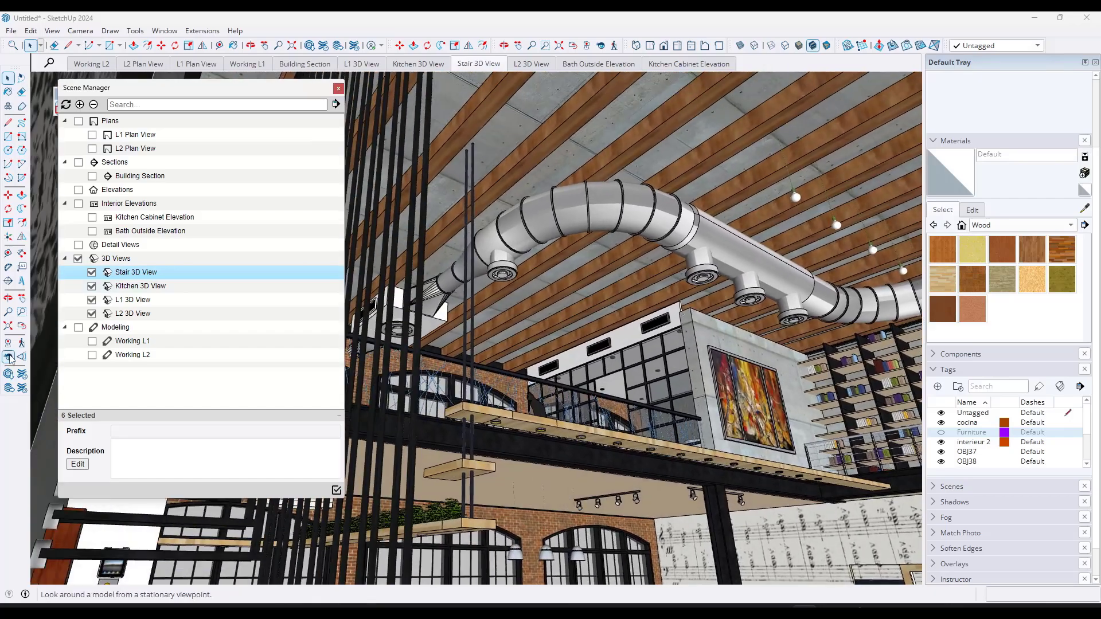
{"action": "left_click", "coordinate": [8, 356]}
{"action": "left_click_drag", "start_coordinate": [664, 305], "coordinate": [648, 459]}
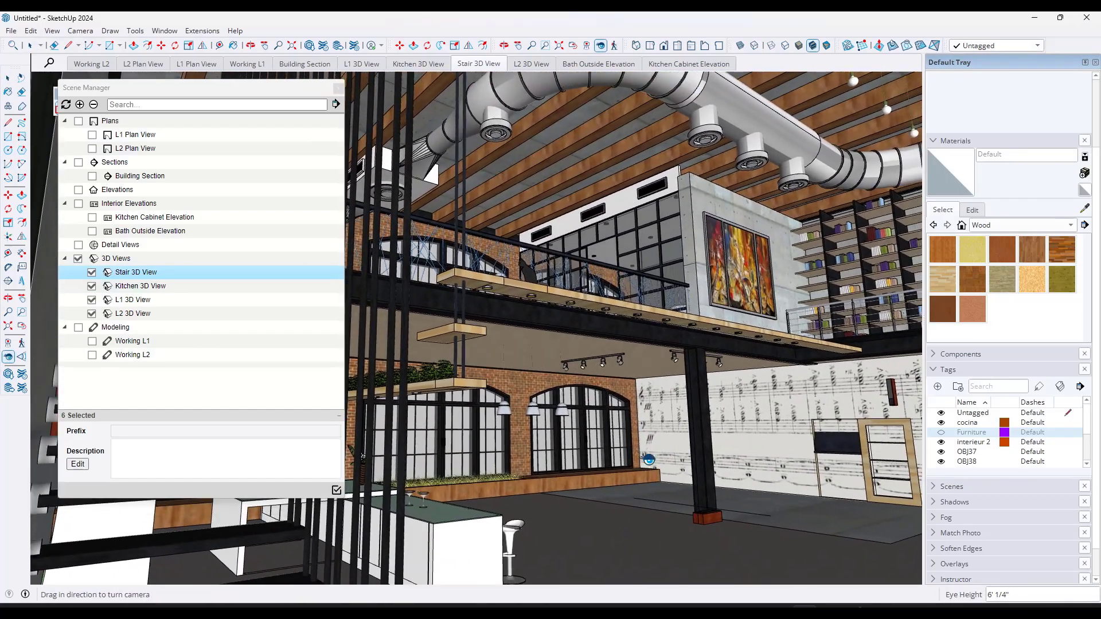
{"action": "right_click", "coordinate": [482, 68]}
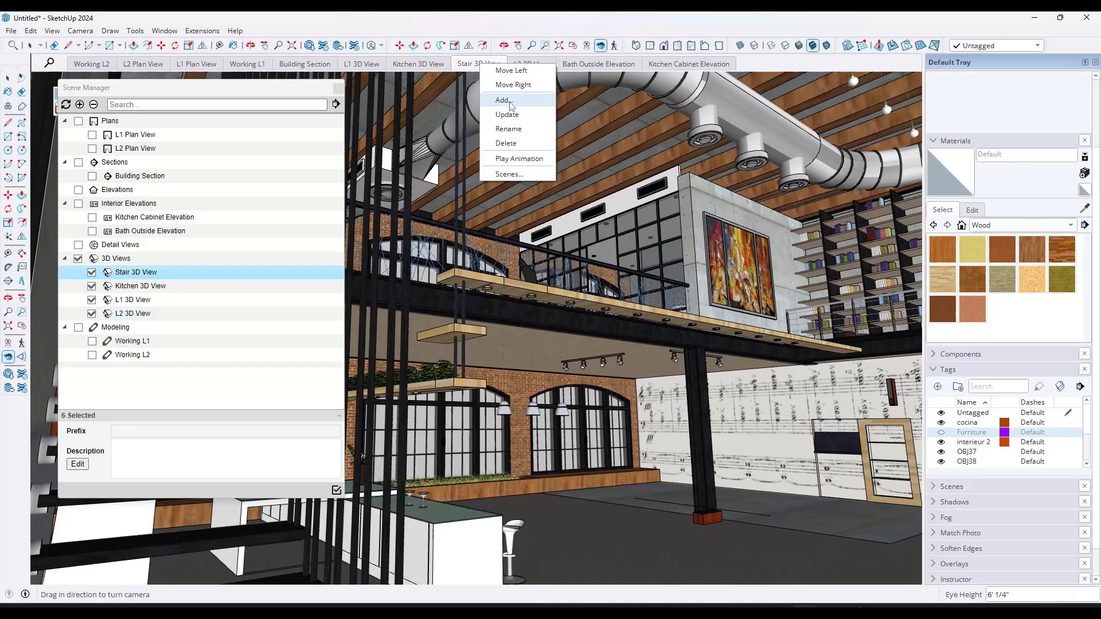
{"action": "left_click", "coordinate": [109, 304]}
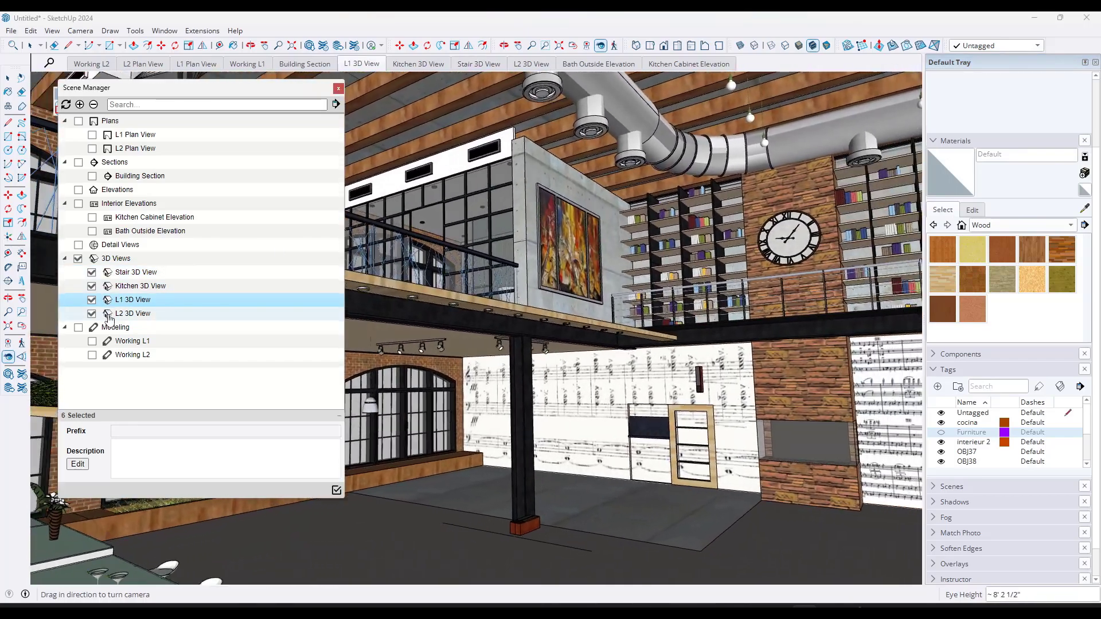
Activate the L2 3D View scene, close the Scene Manager, and assign the bed and its pillows to the Furniture tag
{"action": "left_click", "coordinate": [118, 314]}
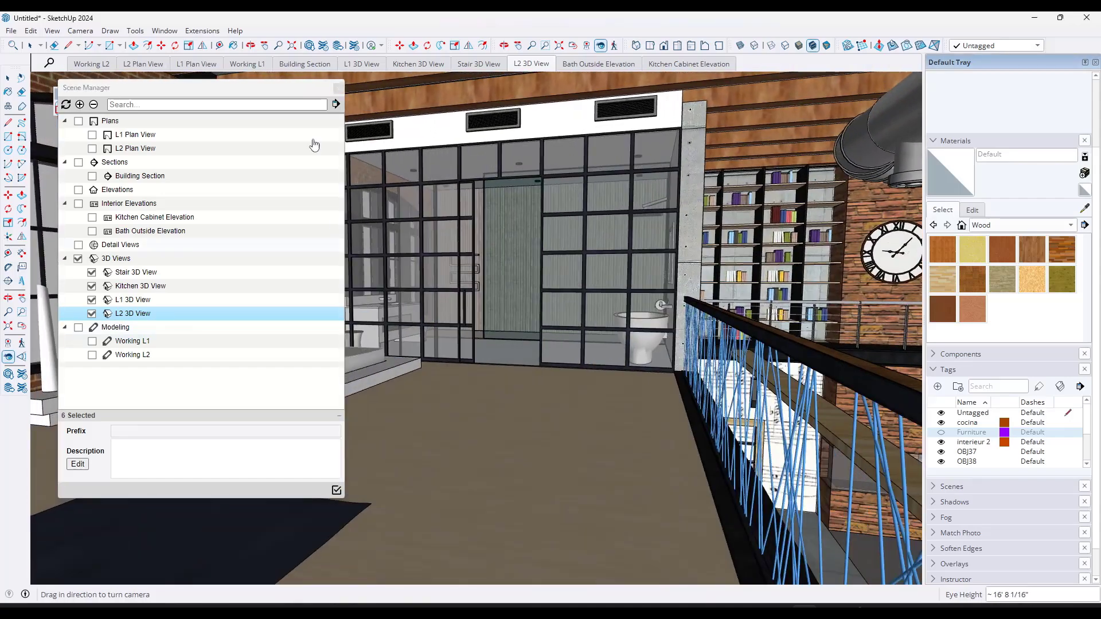
{"action": "left_click", "coordinate": [337, 88]}
{"action": "key", "text": "space"}
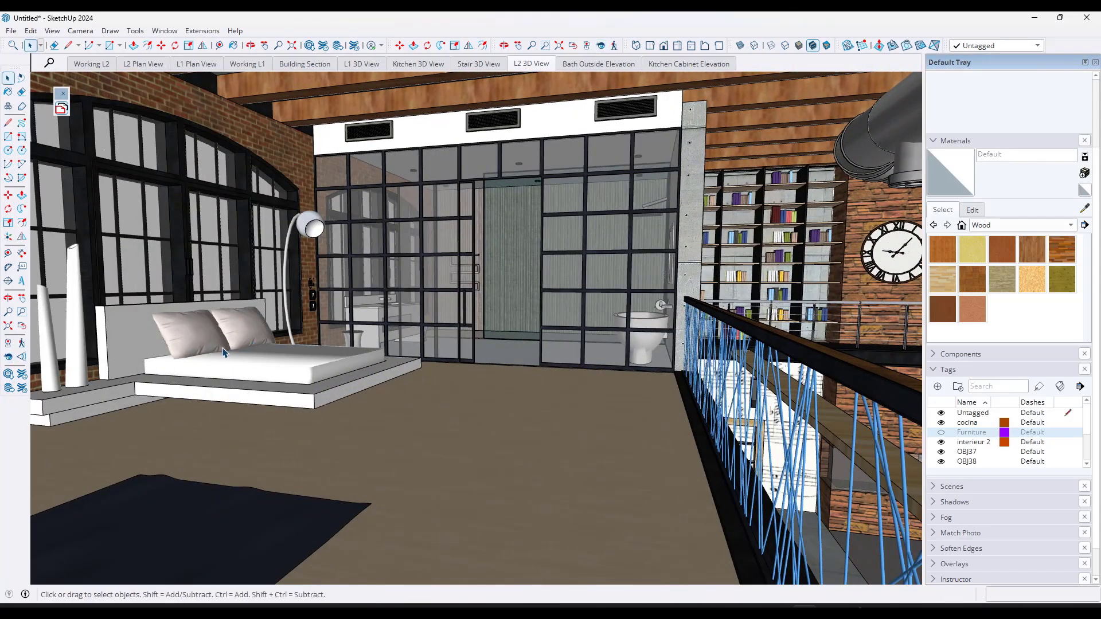
{"action": "left_click", "coordinate": [224, 352]}
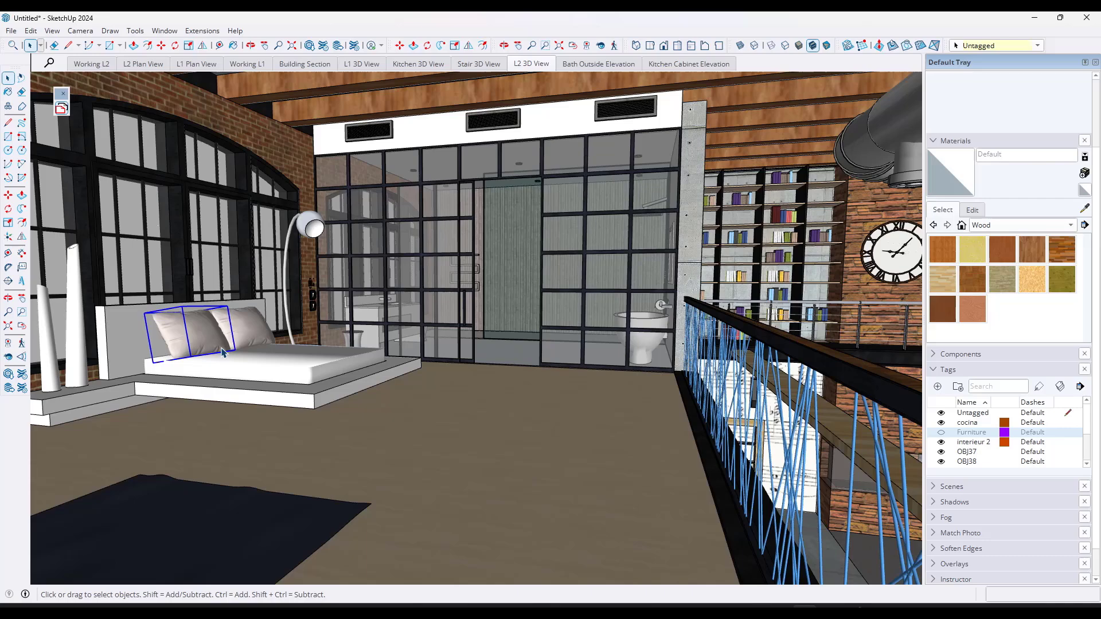
{"action": "right_click", "coordinate": [261, 389]}
{"action": "left_click", "coordinate": [1005, 47]}
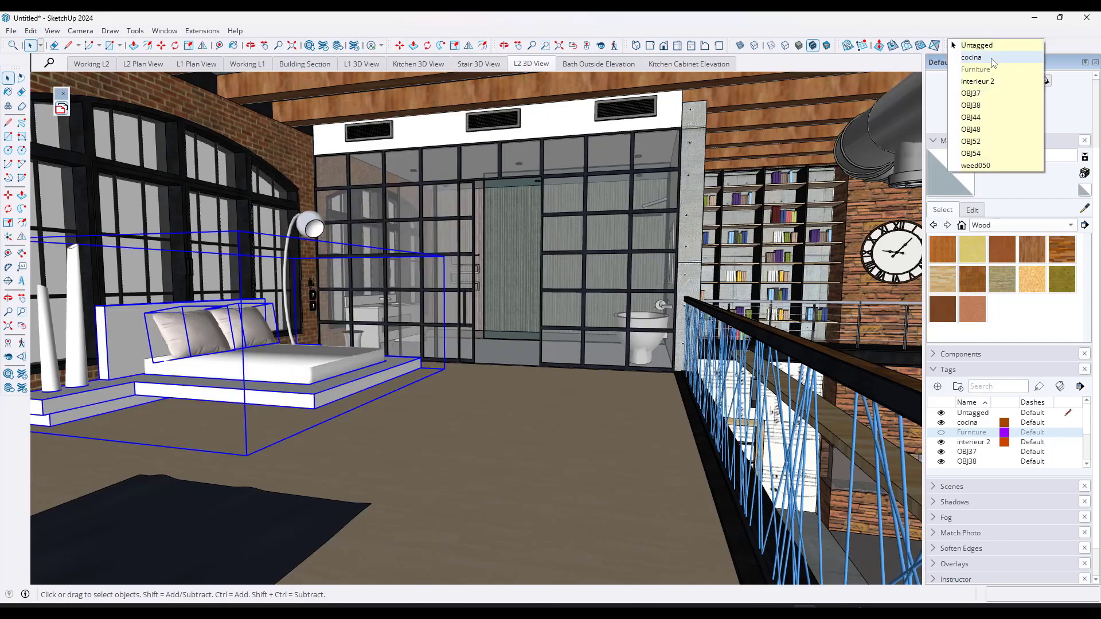
{"action": "left_click", "coordinate": [975, 73]}
Assign the arched floor lamp beside the bed to the Furniture tag
{"action": "left_click", "coordinate": [314, 226]}
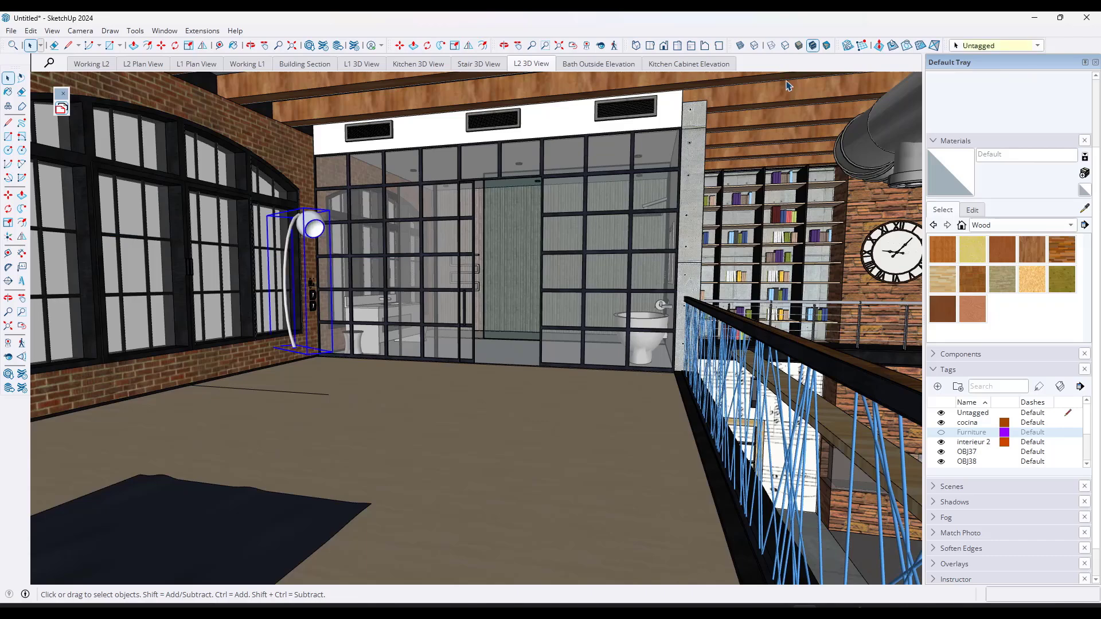
{"action": "left_click", "coordinate": [998, 46]}
{"action": "left_click", "coordinate": [976, 69]}
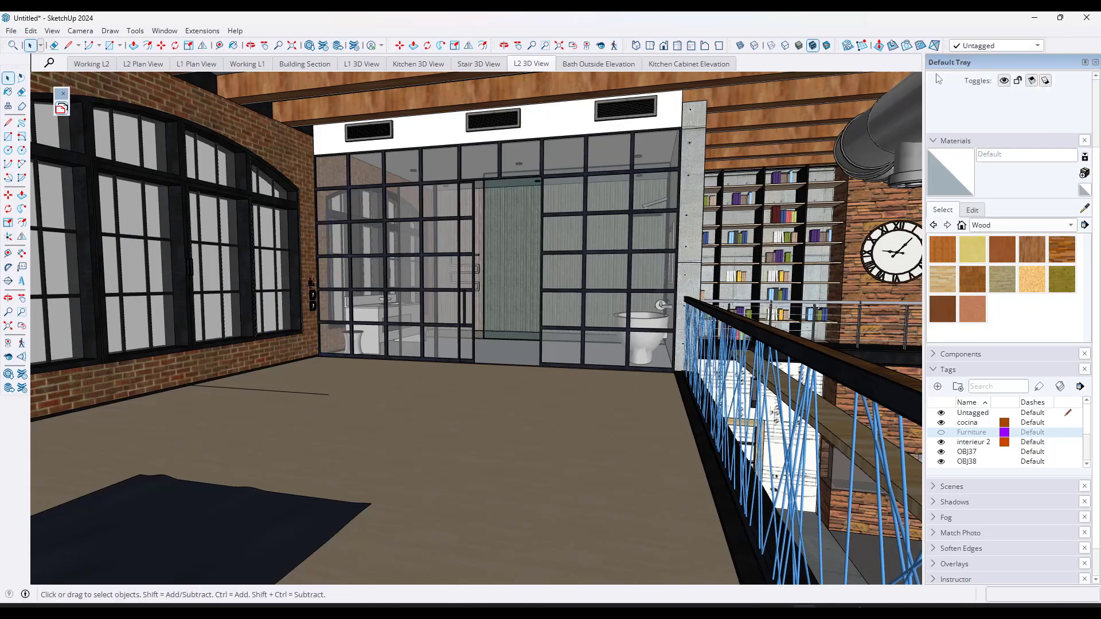
Reopen the Scene Manager, activate Stair 3D View, and open Tags States for all four scenes in the 3D Views group
{"action": "left_click", "coordinate": [62, 108]}
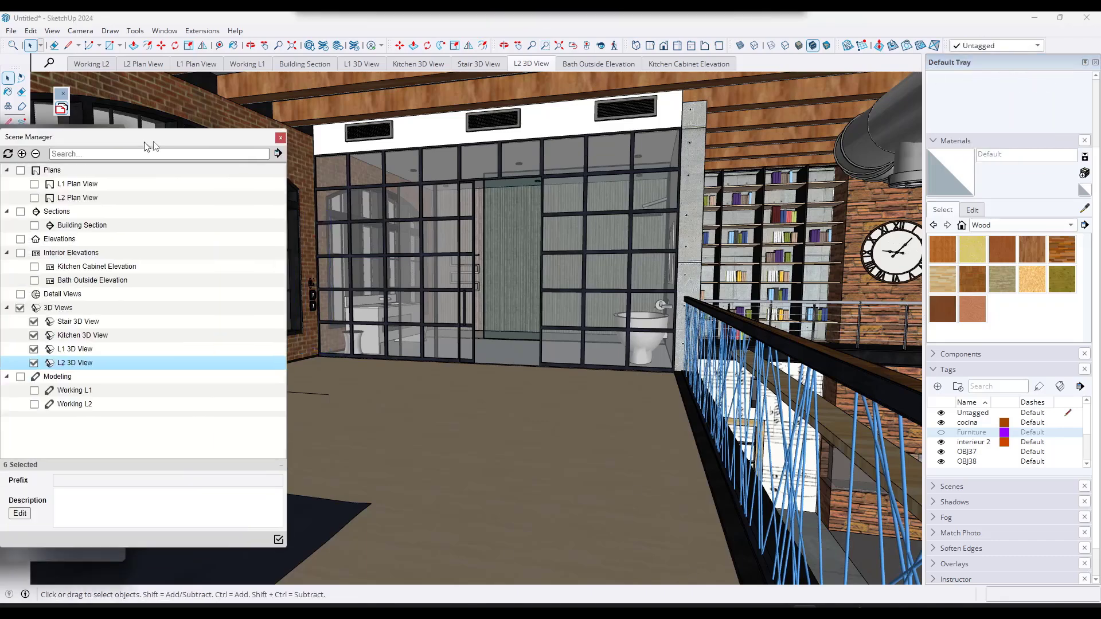
{"action": "left_click", "coordinate": [135, 293]}
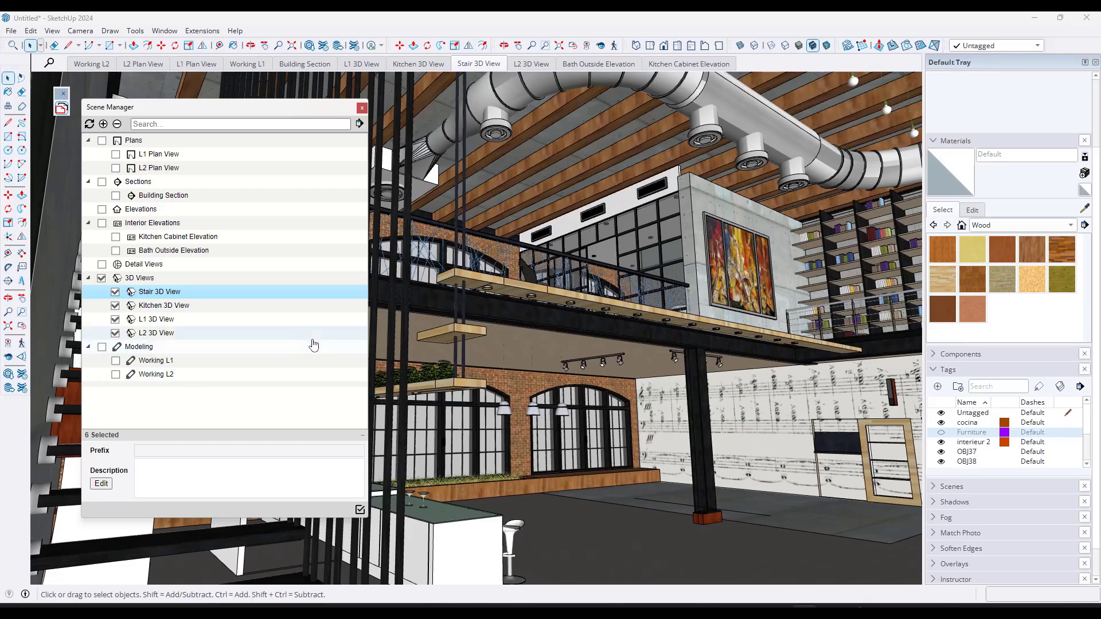
{"action": "left_click", "coordinate": [164, 335], "text": "shift"}
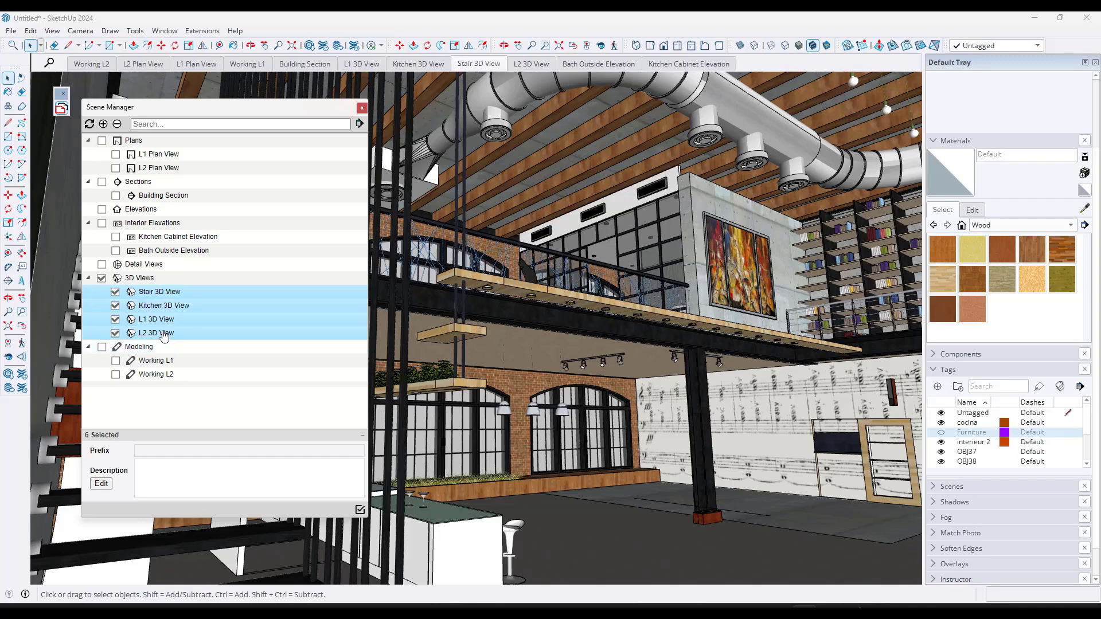
{"action": "right_click", "coordinate": [164, 336]}
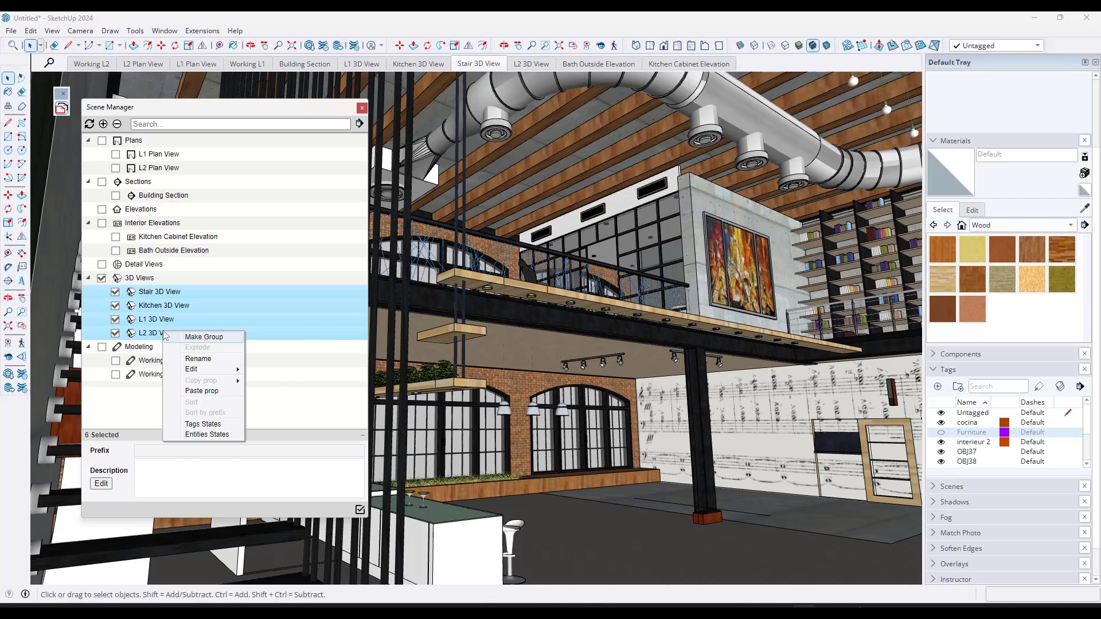
{"action": "left_click", "coordinate": [205, 424]}
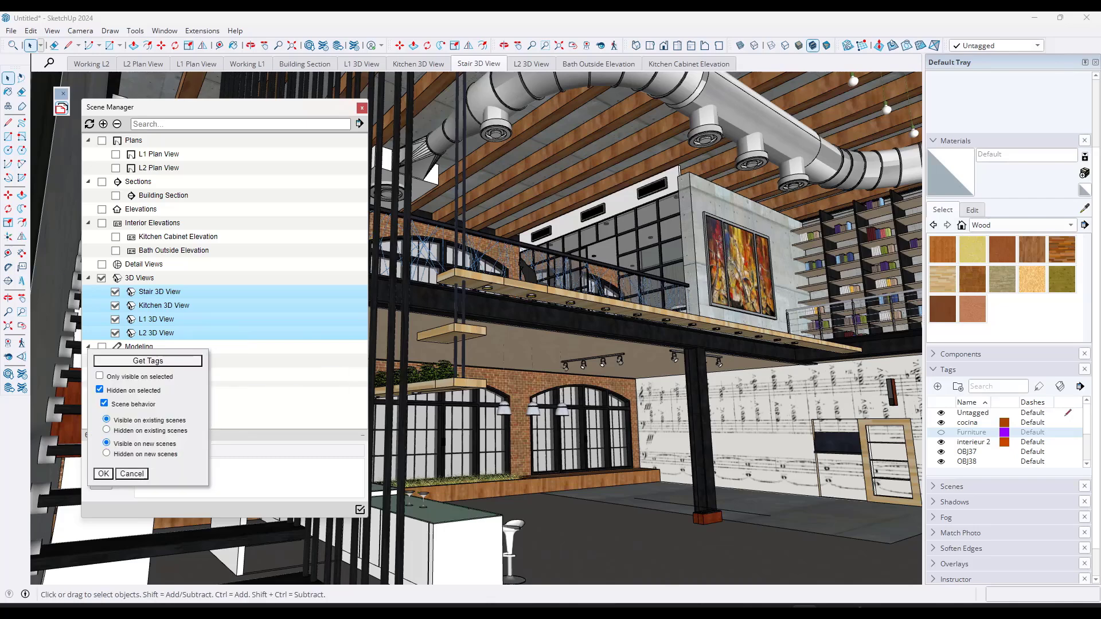
Make the Furniture tag visible in the four selected 3D scenes by turning off Hidden on selected and applying the tag states
{"action": "left_click", "coordinate": [164, 361]}
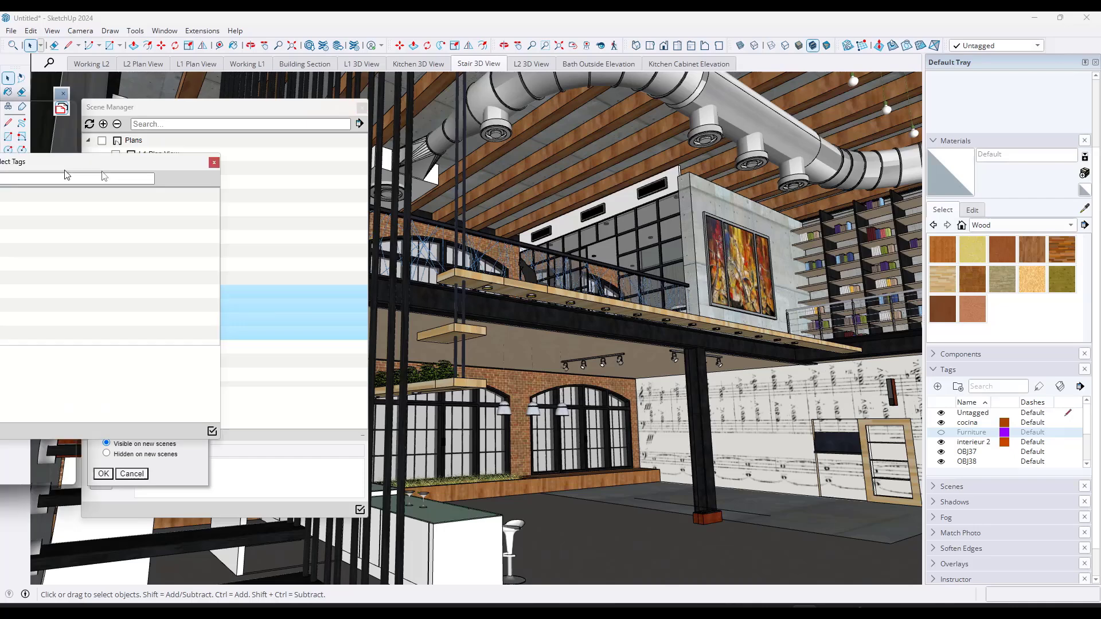
{"action": "left_click_drag", "start_coordinate": [491, 155], "coordinate": [411, 163]}
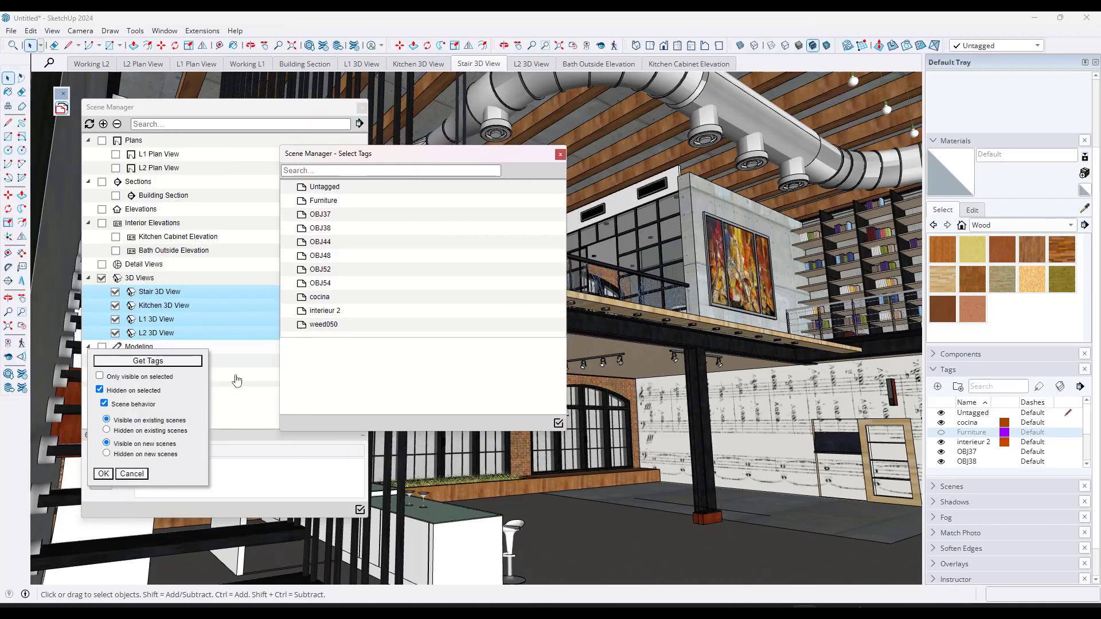
{"action": "left_click", "coordinate": [323, 200]}
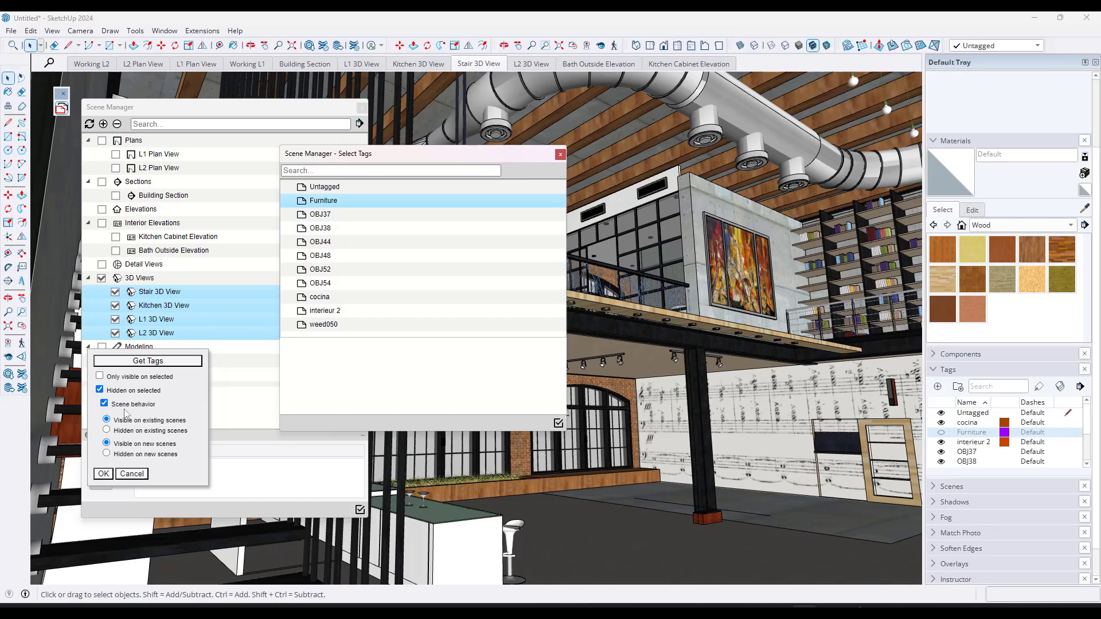
{"action": "left_click", "coordinate": [100, 391]}
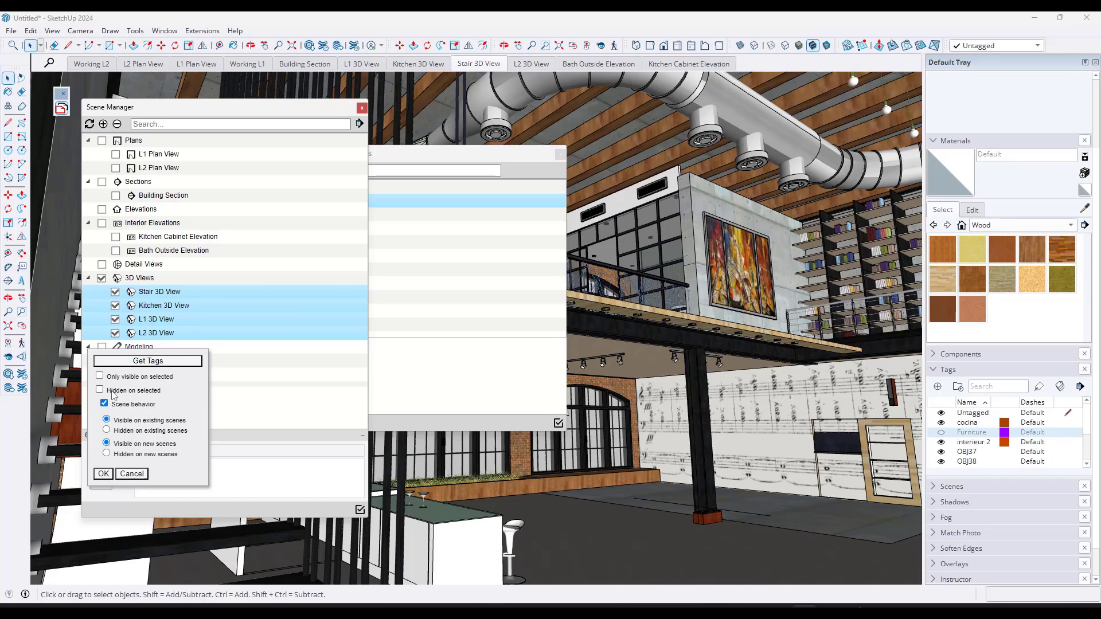
{"action": "left_click", "coordinate": [104, 474]}
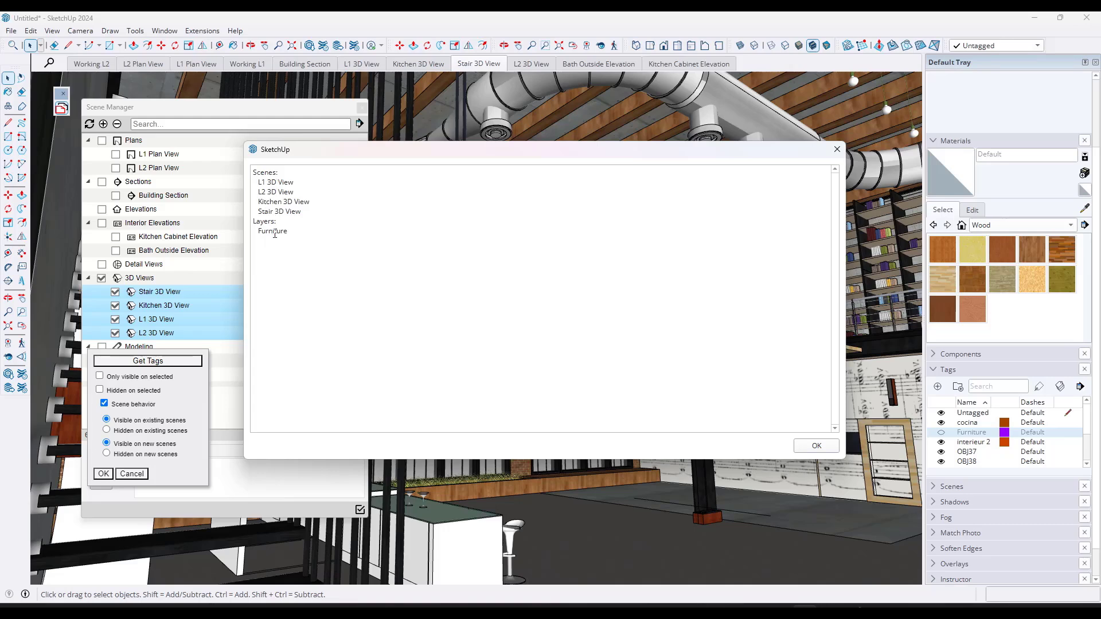
{"action": "left_click", "coordinate": [817, 446]}
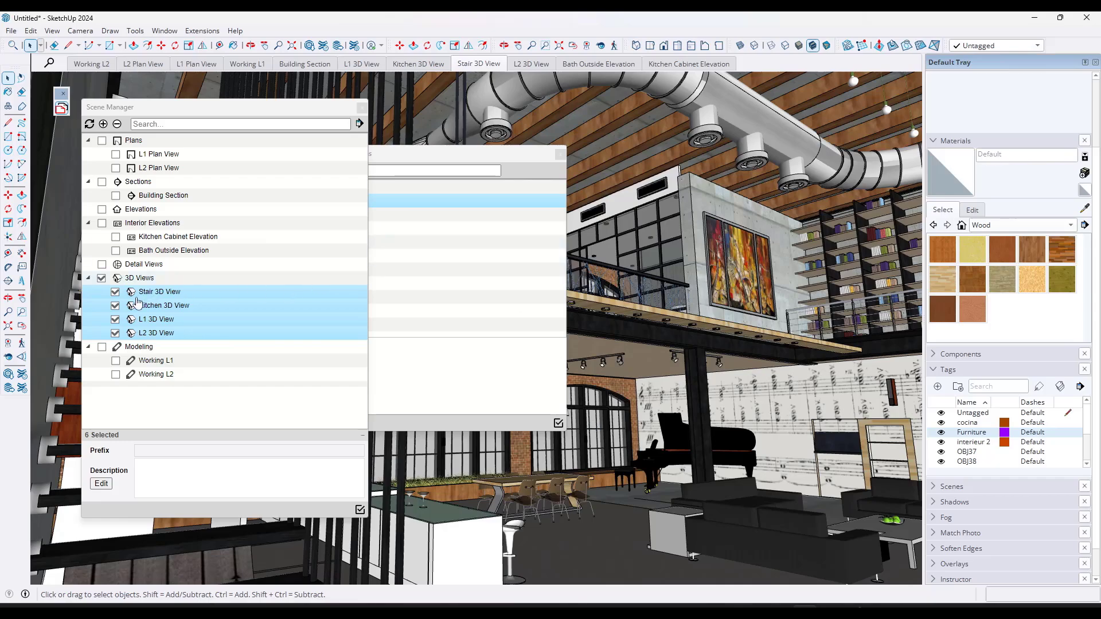
Activate L2 3D View to check its furniture and close the Select Tags window
{"action": "double_click", "coordinate": [135, 333]}
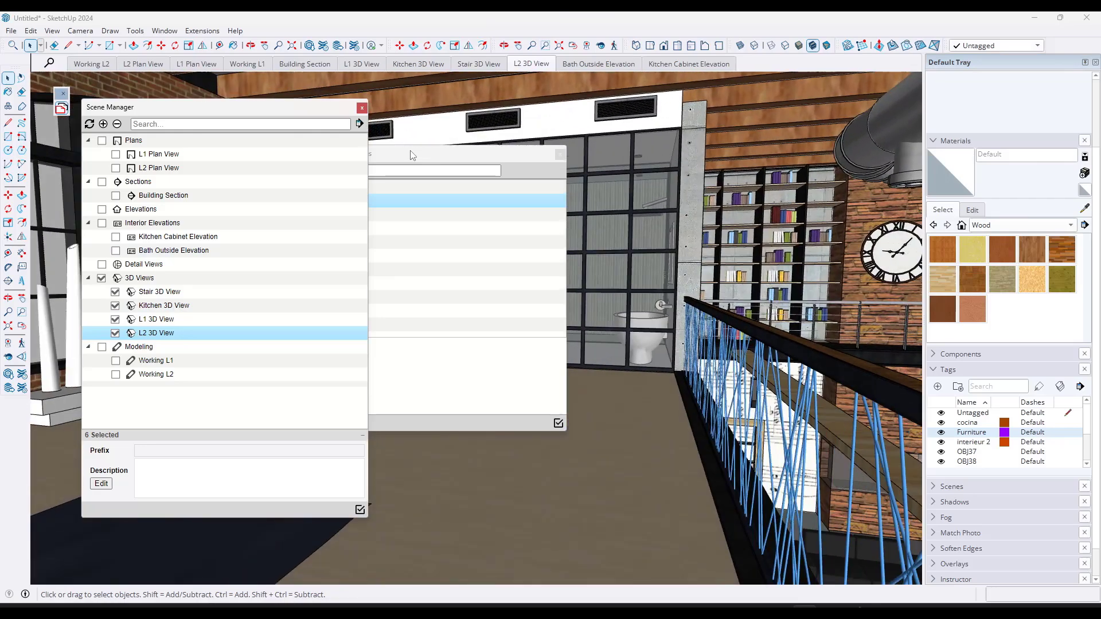
{"action": "left_click_drag", "start_coordinate": [193, 111], "coordinate": [199, 89]}
{"action": "left_click", "coordinate": [123, 101]}
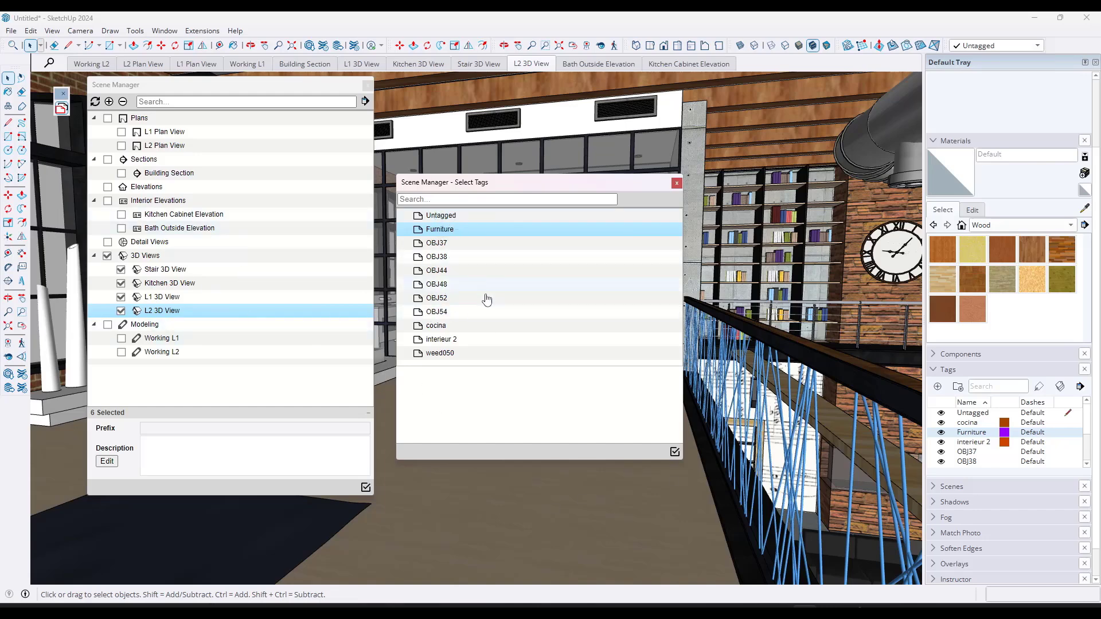
{"action": "left_click", "coordinate": [677, 182]}
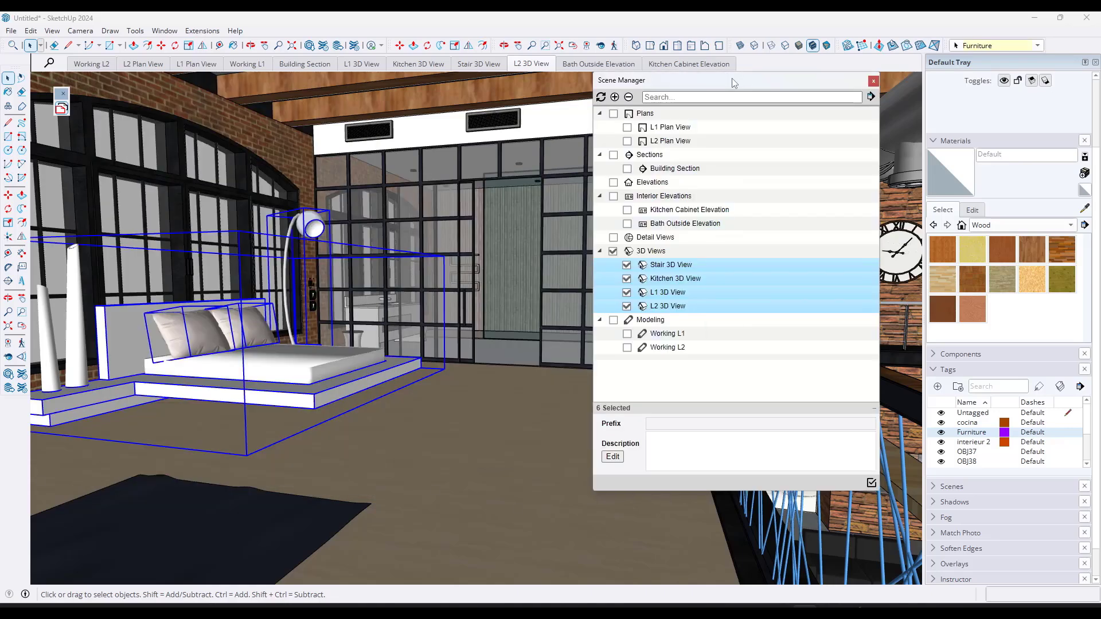
Try to hide the selected bed, pillows and floor lamp in the four 3D scenes using Entities States with Hide in selected
{"action": "right_click", "coordinate": [185, 300]}
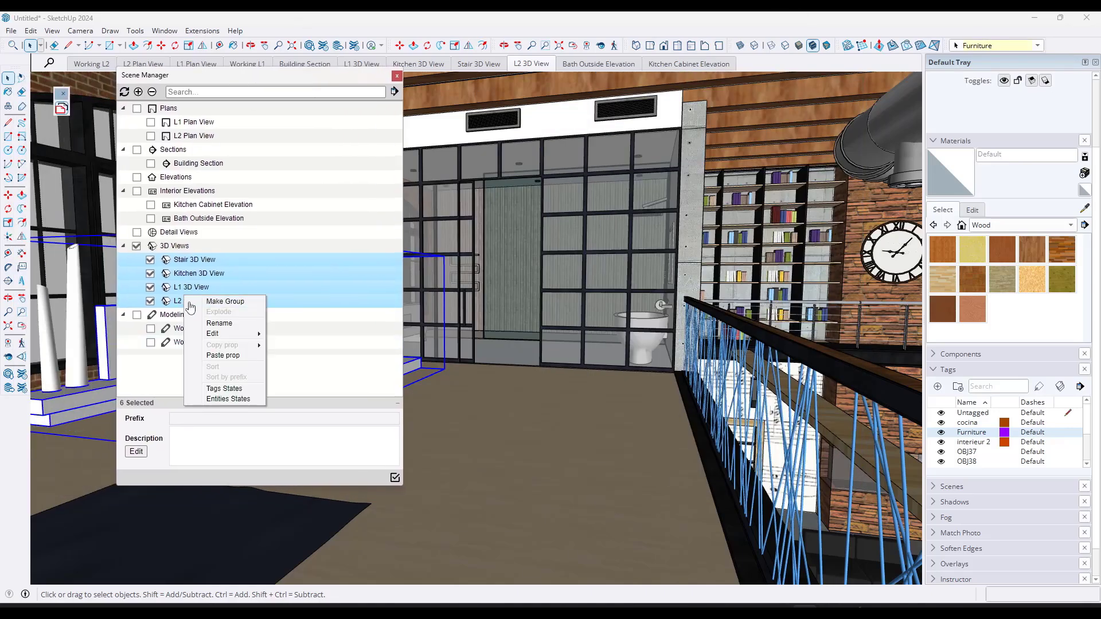
{"action": "left_click", "coordinate": [221, 400]}
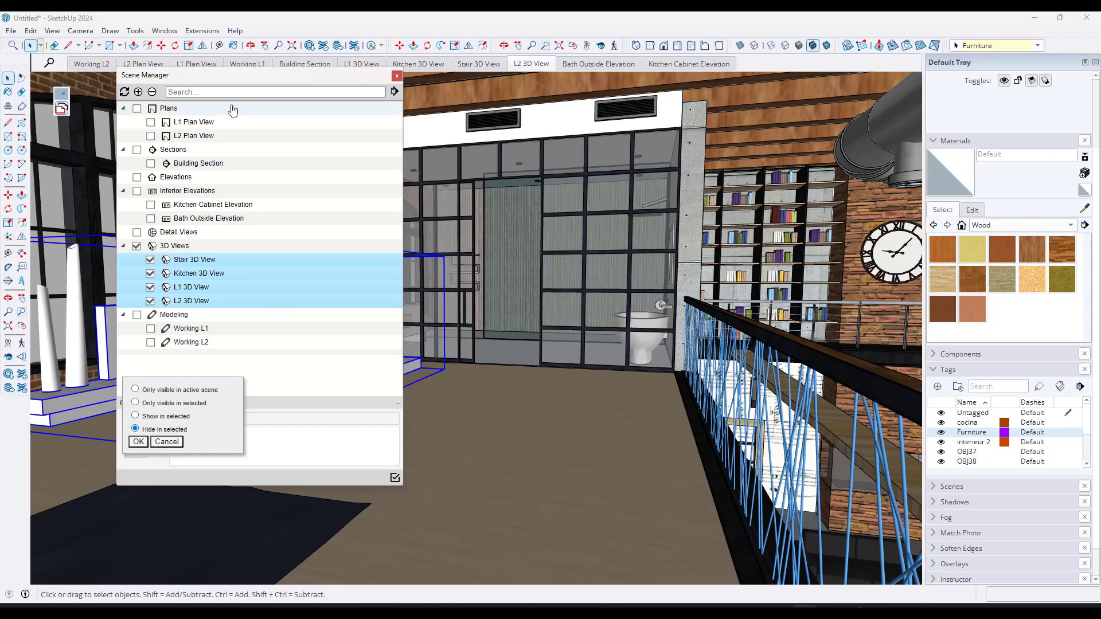
{"action": "left_click_drag", "start_coordinate": [235, 84], "coordinate": [613, 97]}
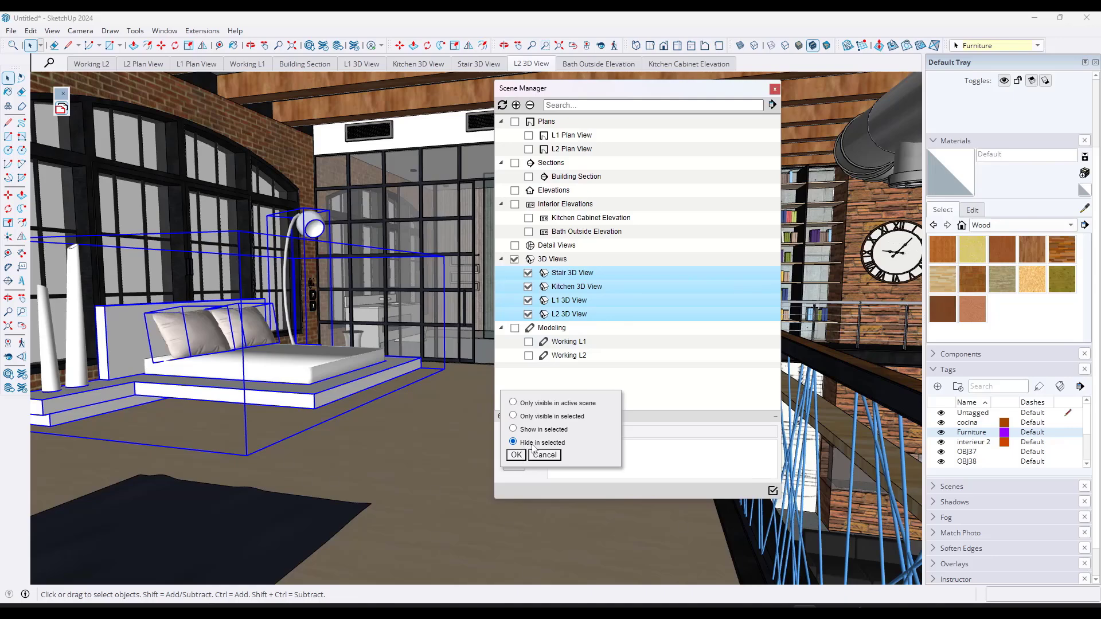
{"action": "left_click", "coordinate": [516, 455]}
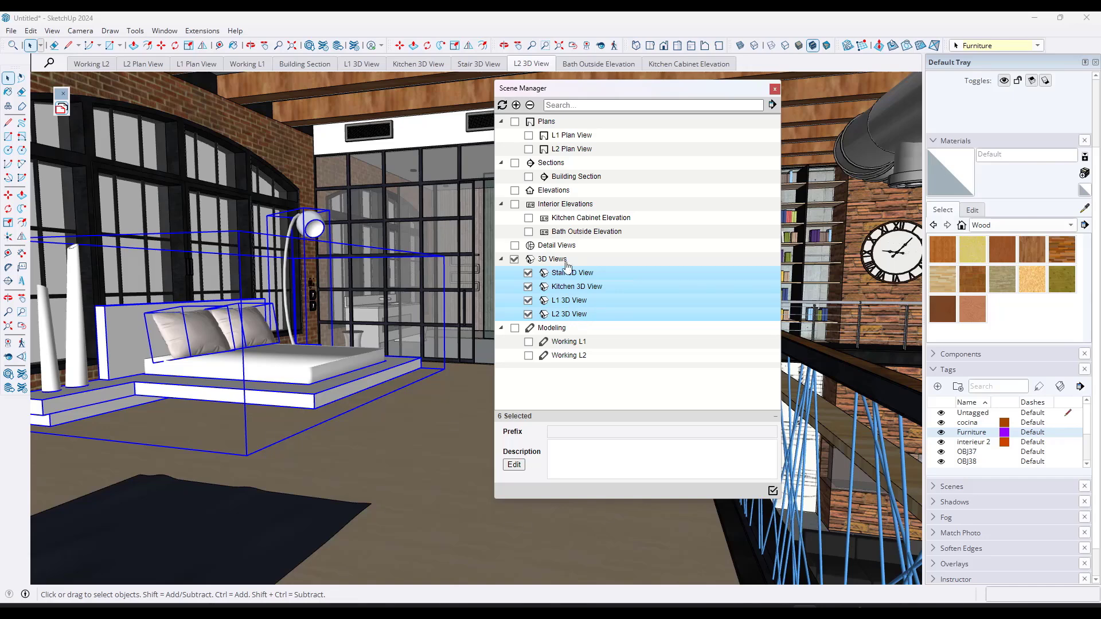
Rearrange the scene groups so Modeling comes first and 3D Views sits between Interior Elevations and Detail Views
{"action": "left_click", "coordinate": [563, 277]}
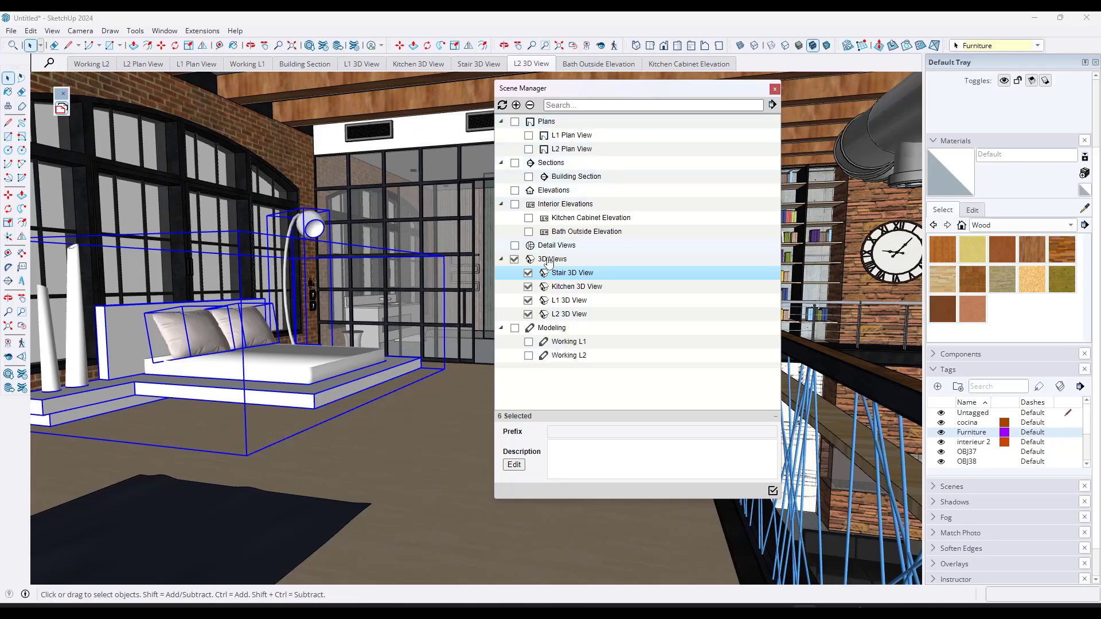
{"action": "left_click_drag", "start_coordinate": [549, 262], "coordinate": [554, 123]}
{"action": "left_click", "coordinate": [543, 126]}
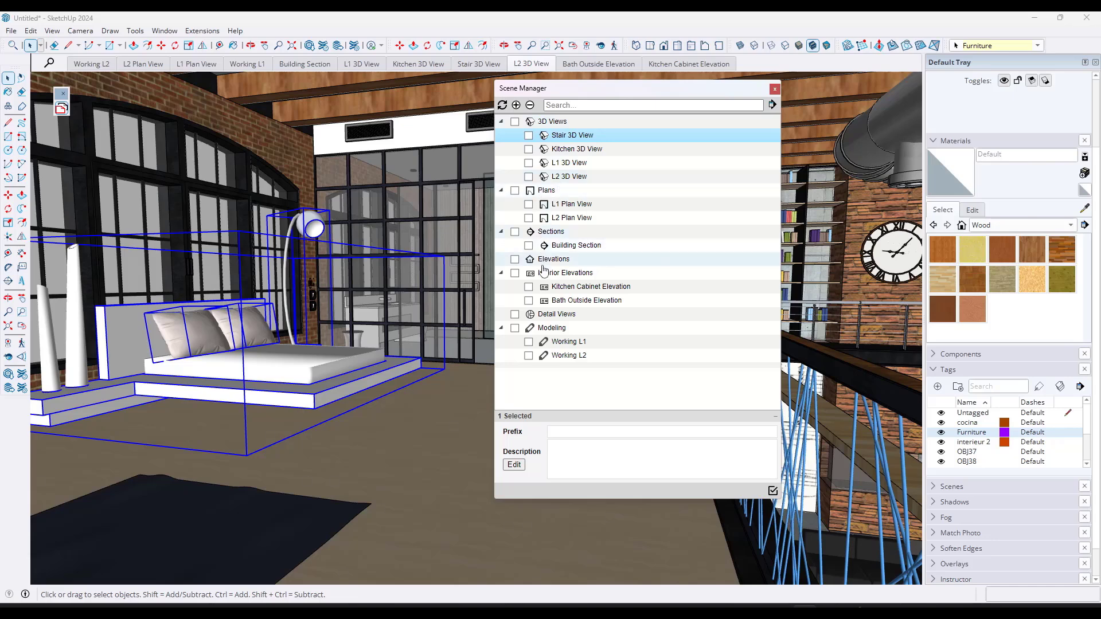
{"action": "left_click_drag", "start_coordinate": [552, 326], "coordinate": [554, 124]}
{"action": "left_click_drag", "start_coordinate": [553, 164], "coordinate": [553, 356]}
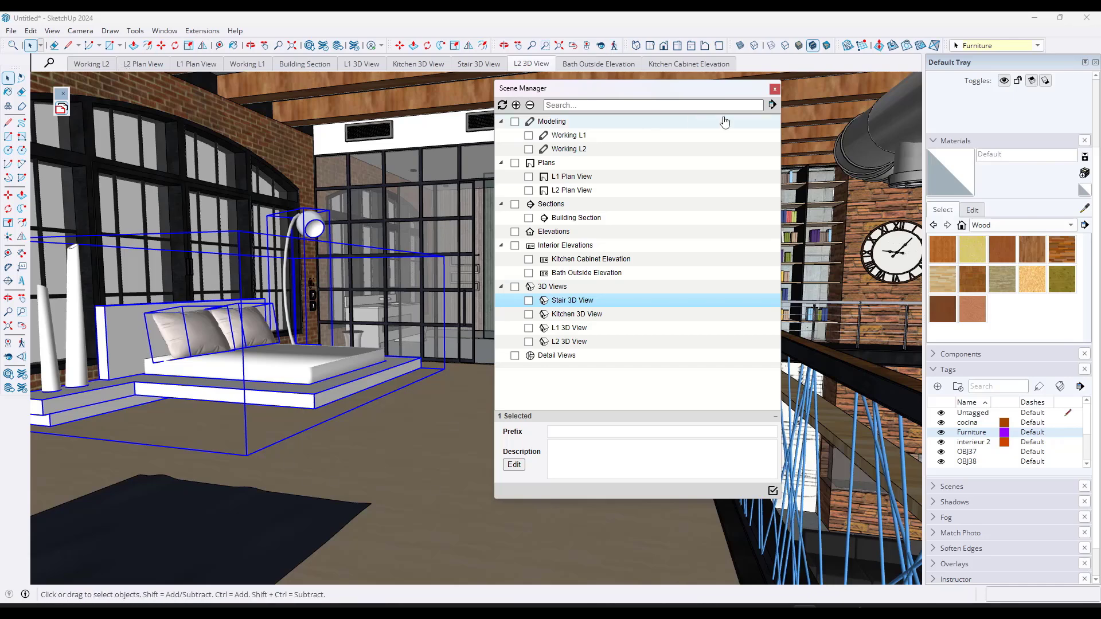
Try to apply Reorder Position to the scenes, dismiss the message, and close the Scene Manager
{"action": "left_click", "coordinate": [773, 104]}
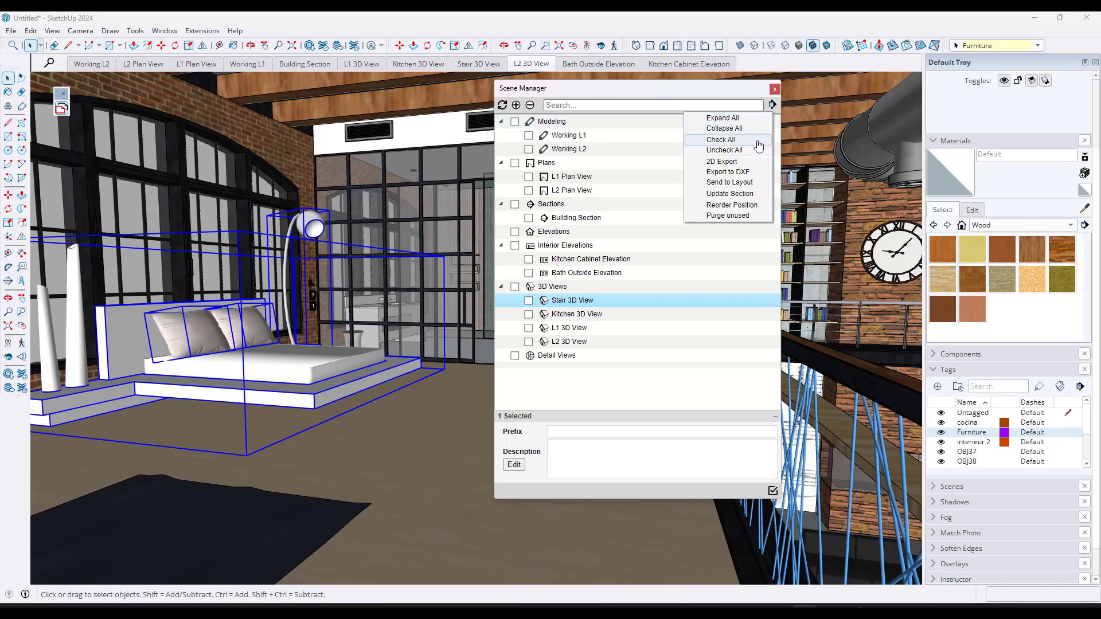
{"action": "left_click", "coordinate": [744, 206]}
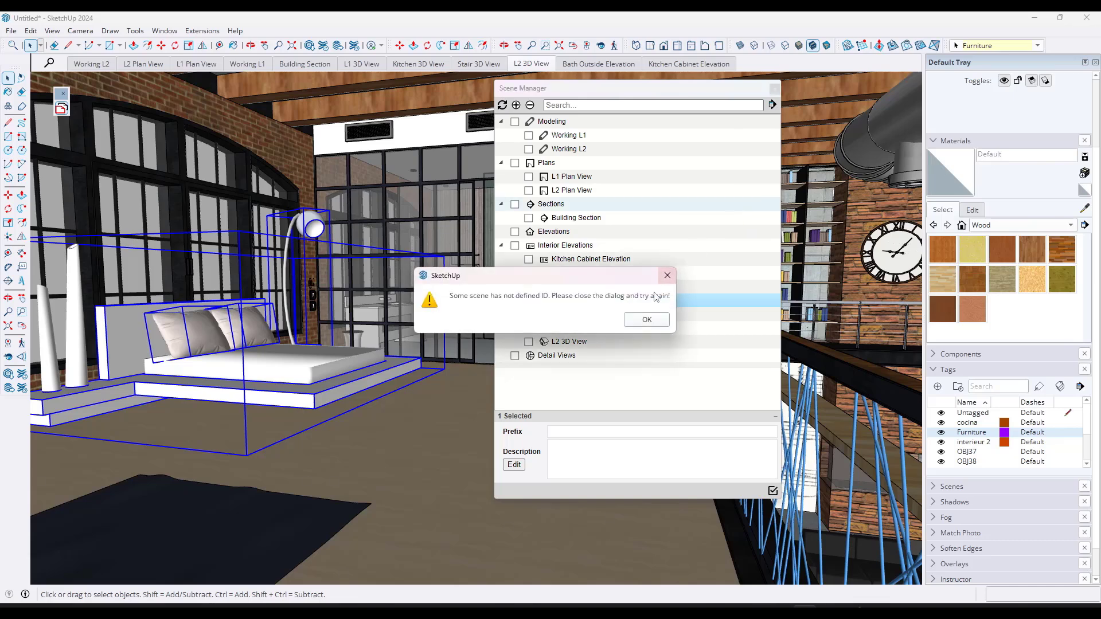
{"action": "left_click", "coordinate": [646, 320]}
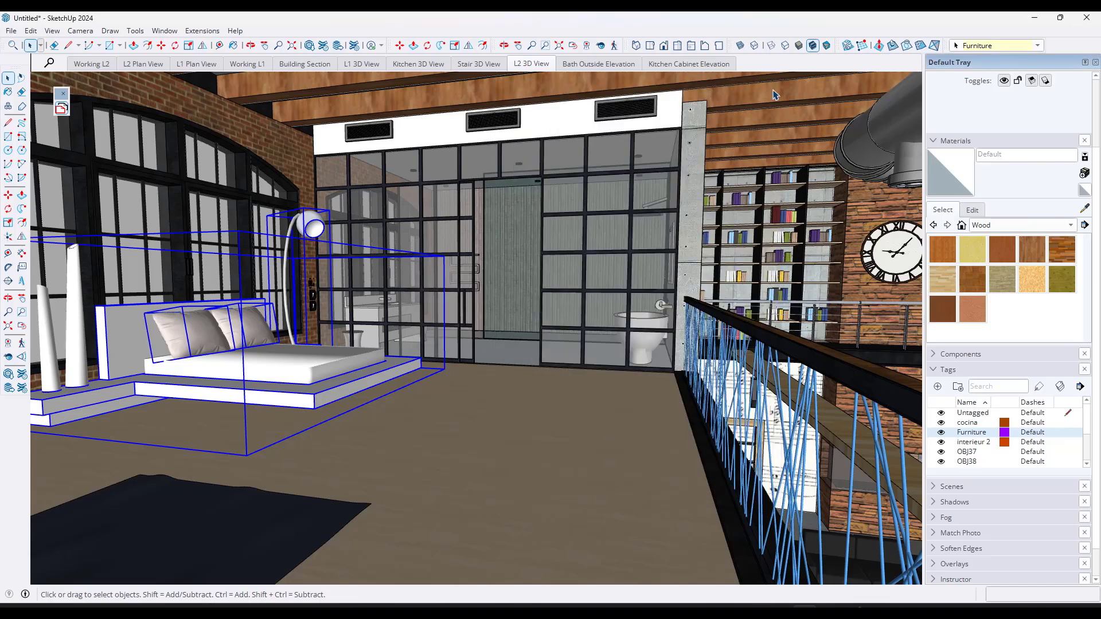
Reopen the Scene Manager and run Reorder Position on all scenes to match the tab order to the group list
{"action": "left_click", "coordinate": [62, 109]}
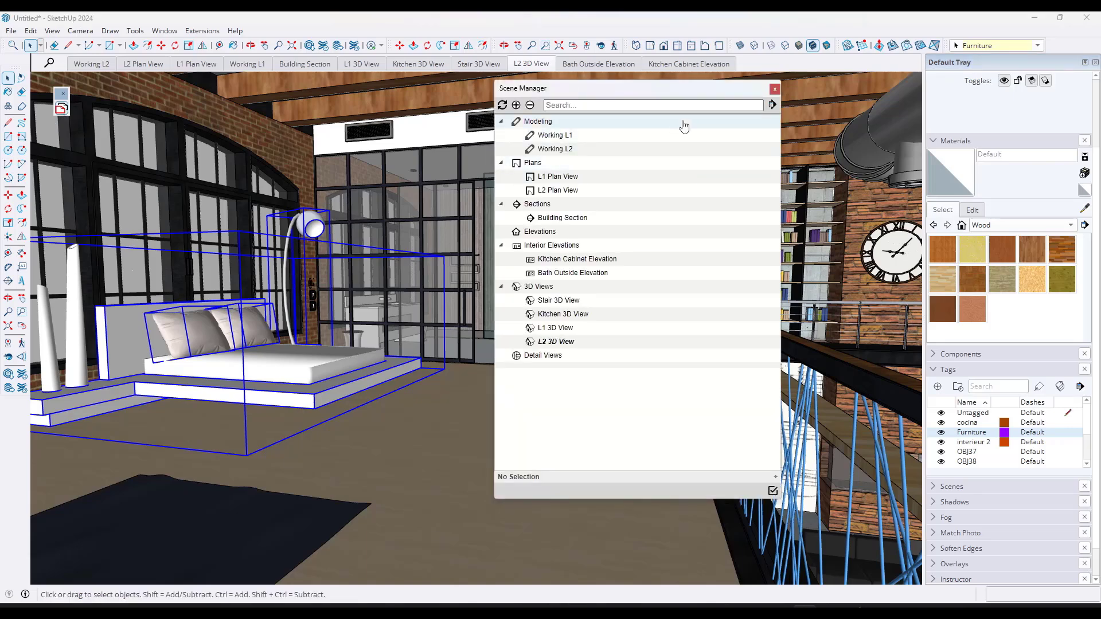
{"action": "left_click", "coordinate": [773, 104]}
{"action": "left_click", "coordinate": [735, 206]}
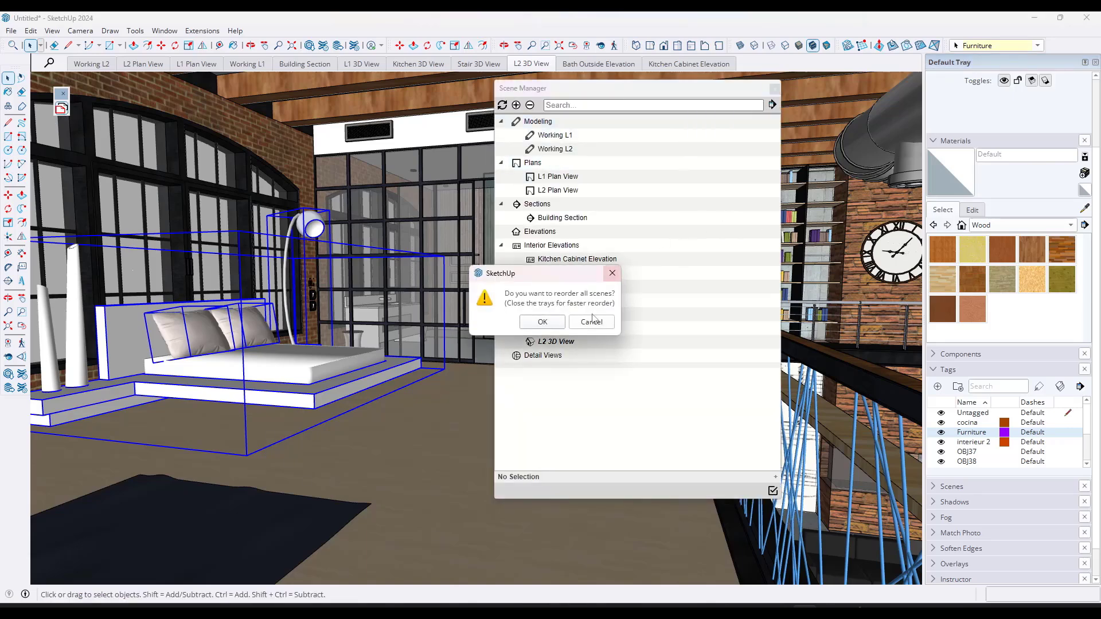
{"action": "left_click", "coordinate": [539, 323]}
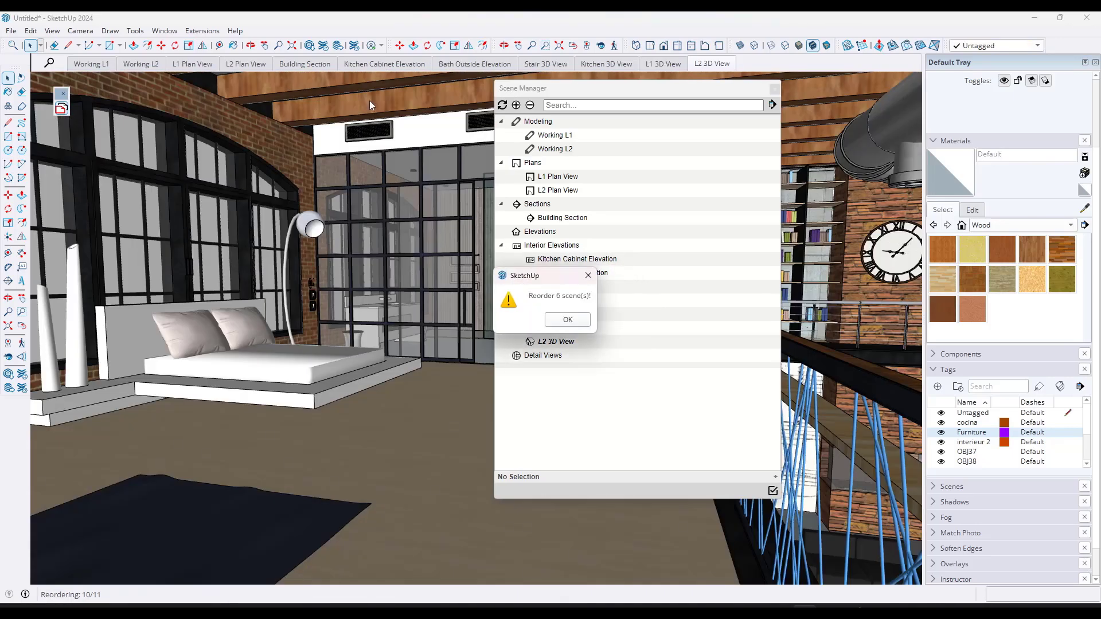
{"action": "left_click", "coordinate": [582, 316]}
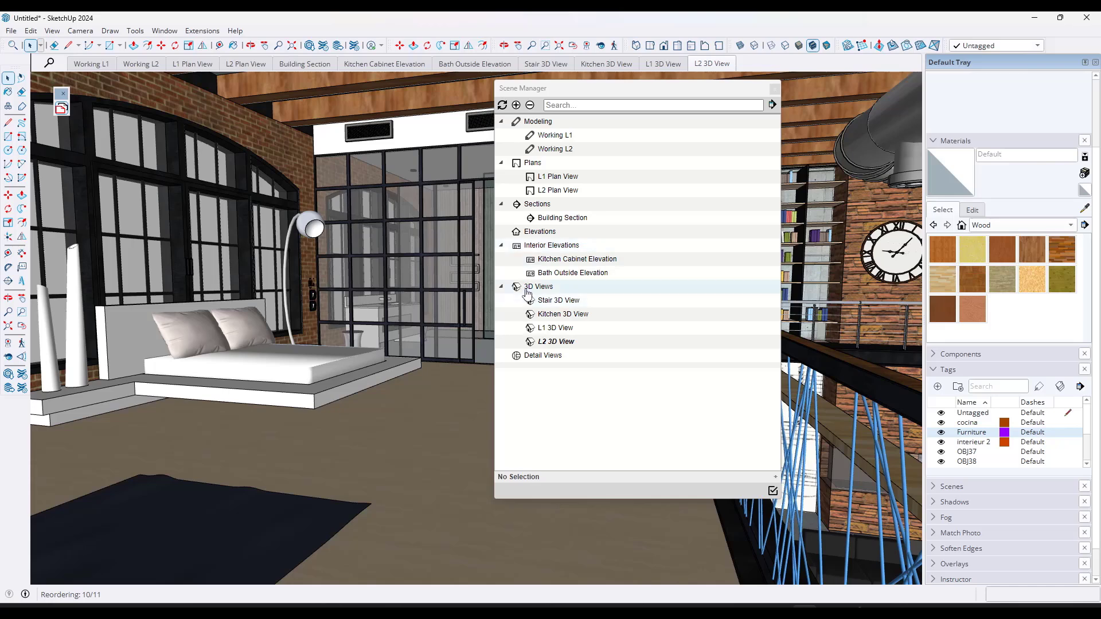
Move the 3D Views group above Modeling and run Reorder Position on the scenes to match the tab order to the list
{"action": "left_click_drag", "start_coordinate": [539, 287], "coordinate": [531, 124]}
{"action": "left_click", "coordinate": [773, 105]}
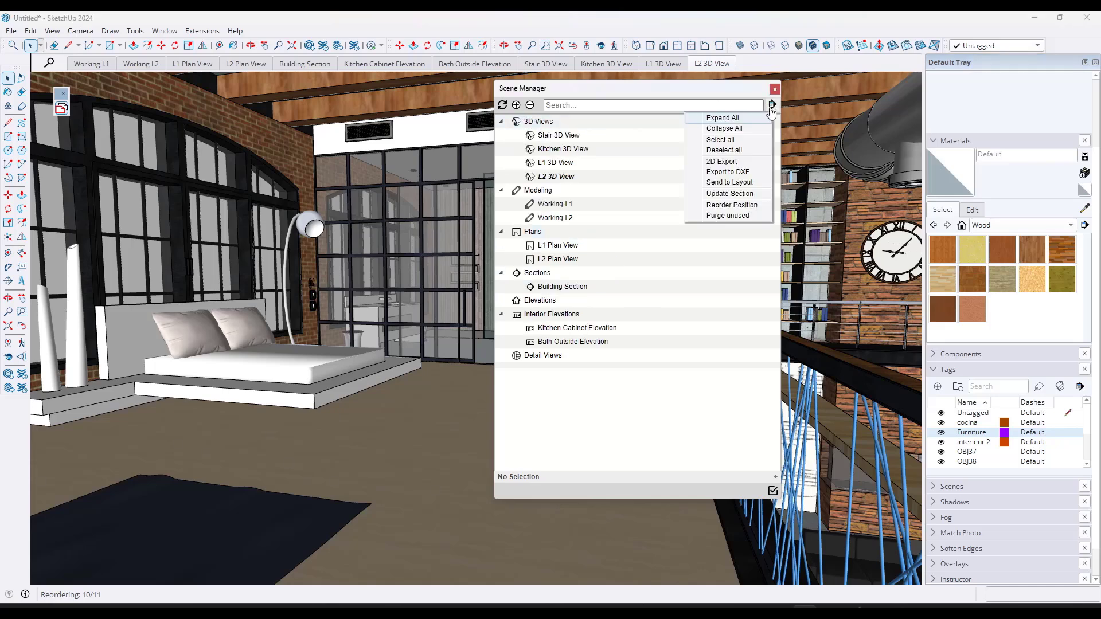
{"action": "left_click", "coordinate": [734, 214]}
{"action": "left_click", "coordinate": [551, 320]}
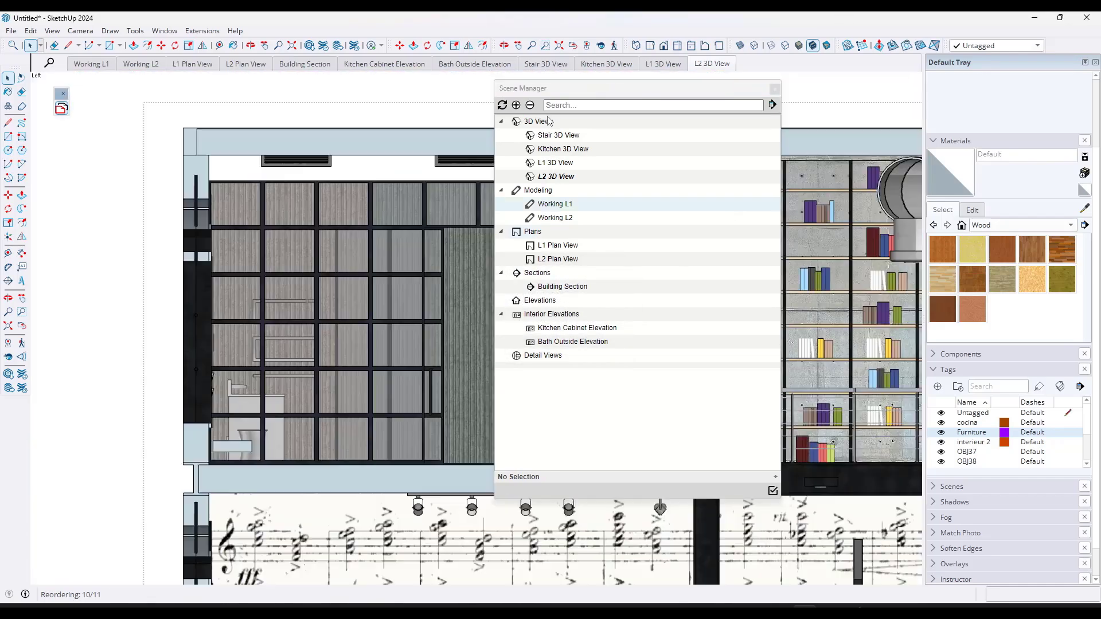
{"action": "left_click", "coordinate": [565, 319]}
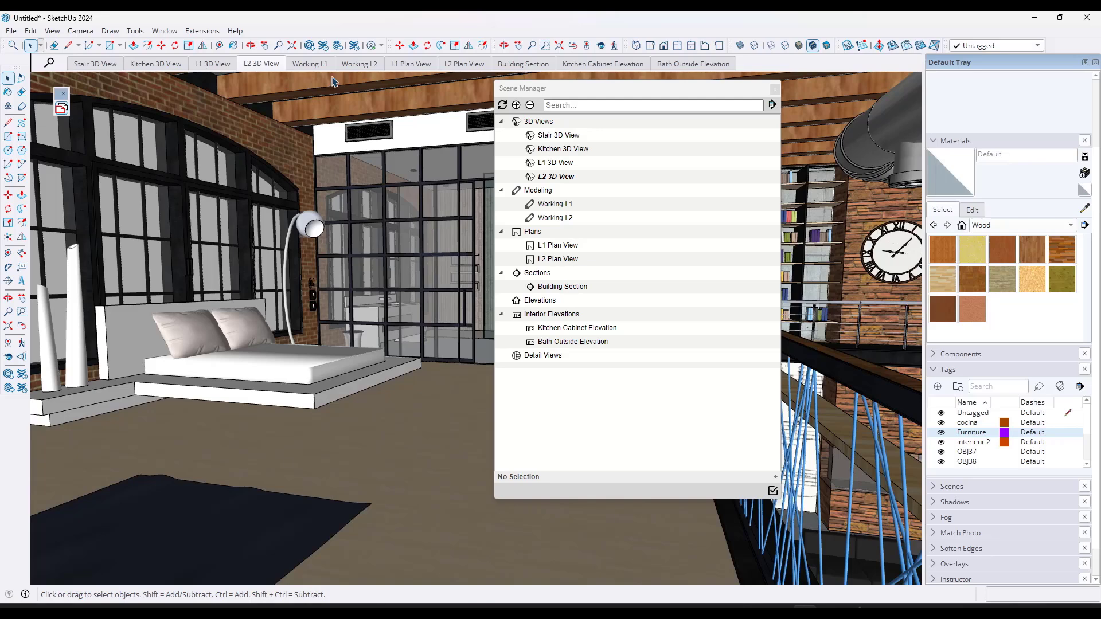
Move the 3D Views group below Detail Views, then show the scene checkboxes and check the whole 3D Views group
{"action": "left_click_drag", "start_coordinate": [536, 122], "coordinate": [537, 359]}
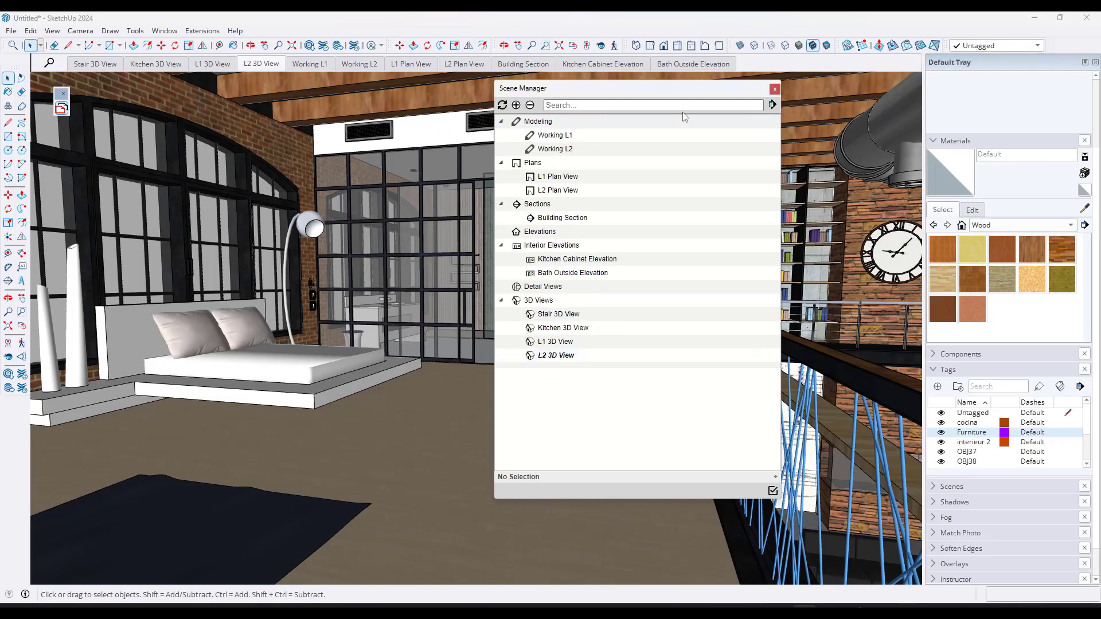
{"action": "left_click", "coordinate": [773, 105]}
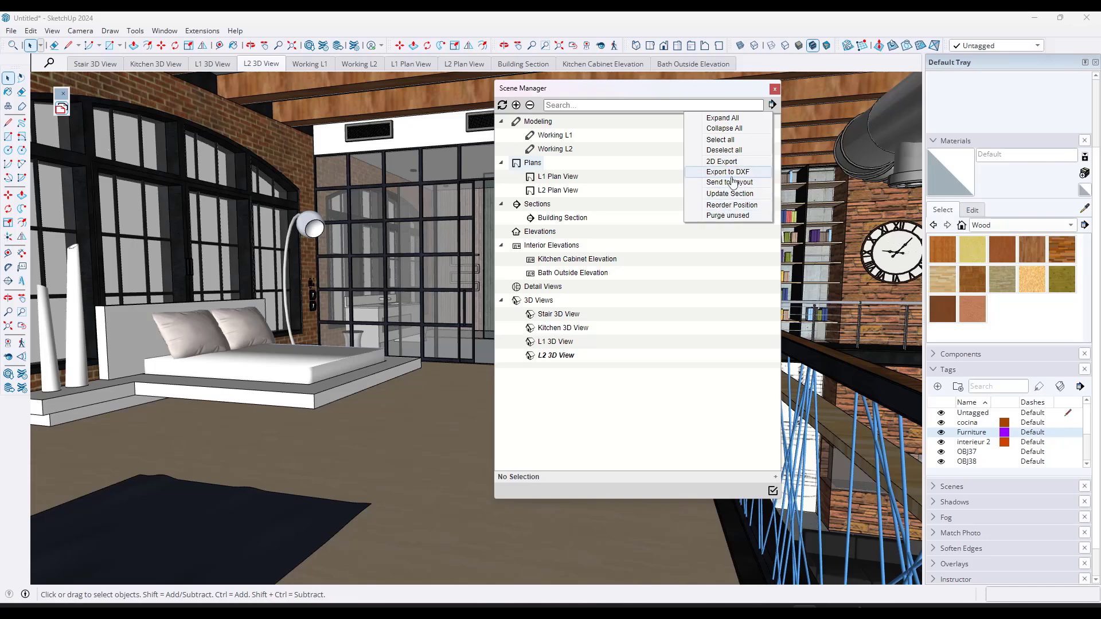
{"action": "left_click", "coordinate": [773, 491]}
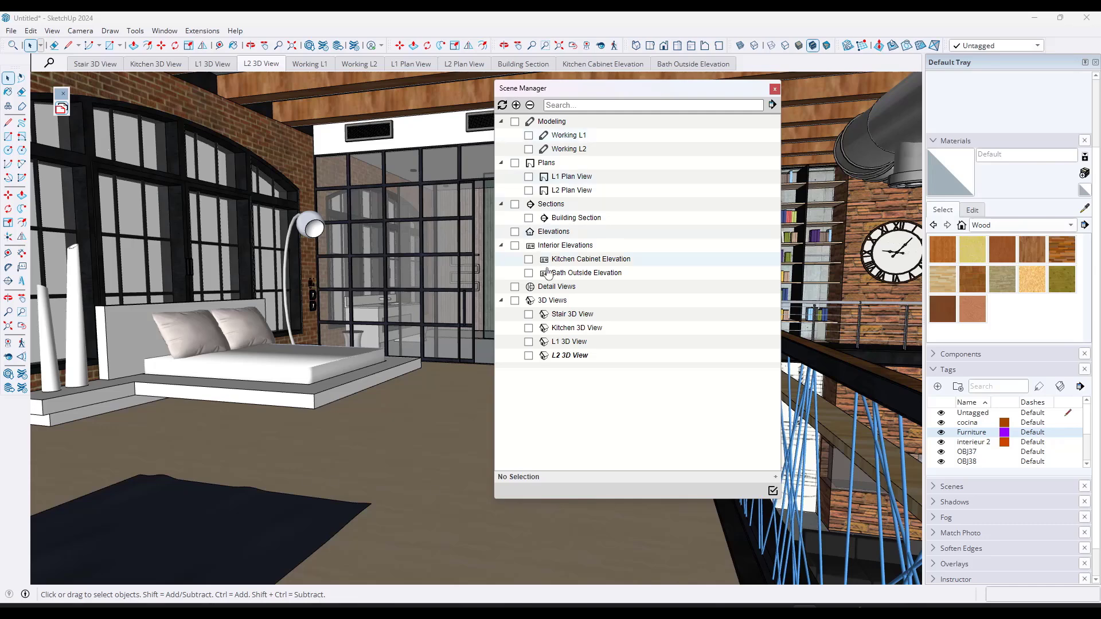
{"action": "left_click", "coordinate": [514, 300]}
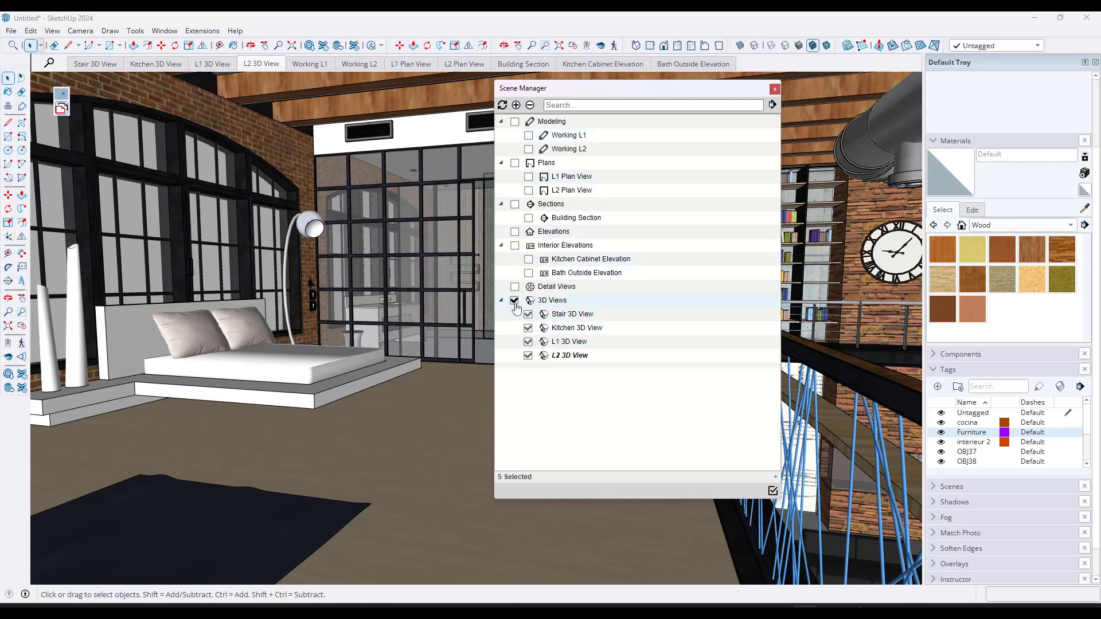
Run 2D Export on the checked scenes to the ImageExportTest folder as 1555 x 895 PNGs, line scale multiplier 2, with Antialias and Transparent enabled
{"action": "left_click", "coordinate": [772, 104]}
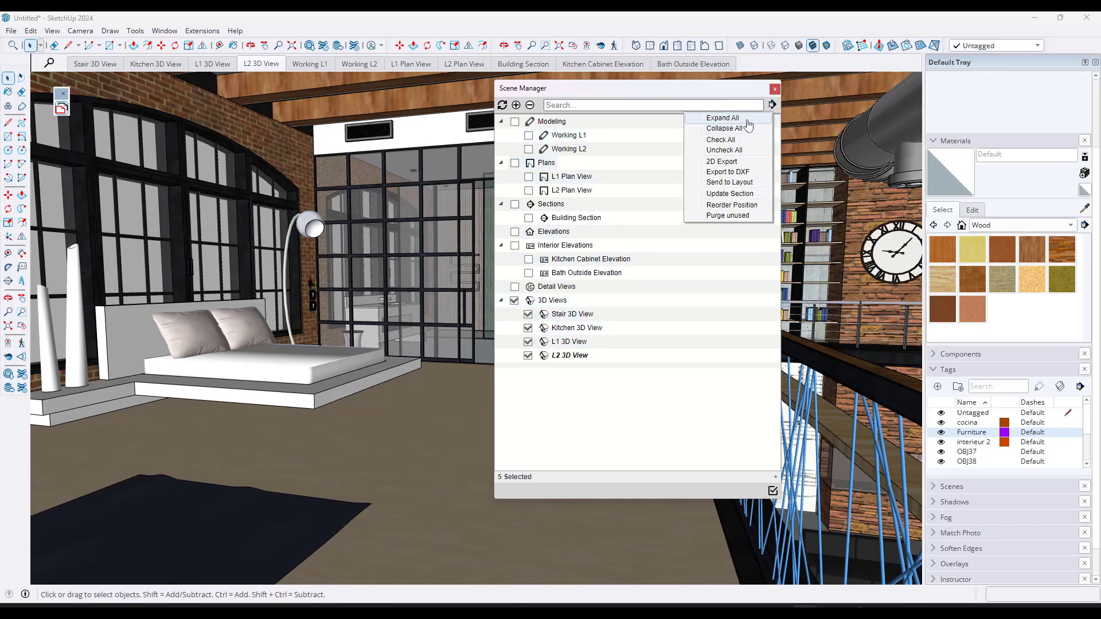
{"action": "left_click", "coordinate": [722, 162]}
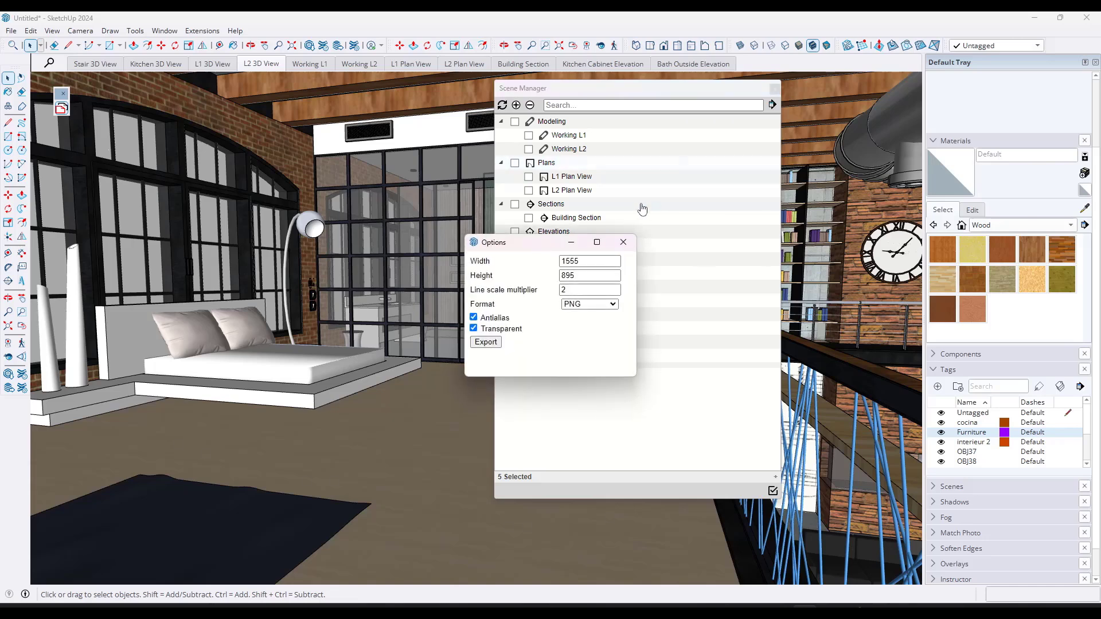
{"action": "left_click", "coordinate": [486, 343]}
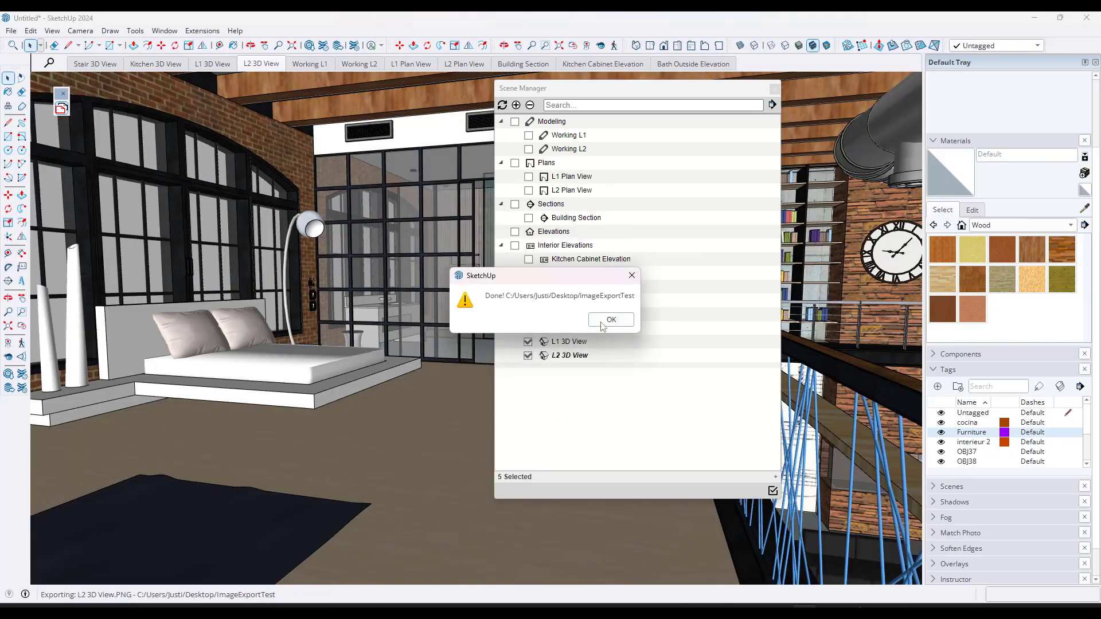
{"action": "left_click_drag", "start_coordinate": [635, 300], "coordinate": [519, 301]}
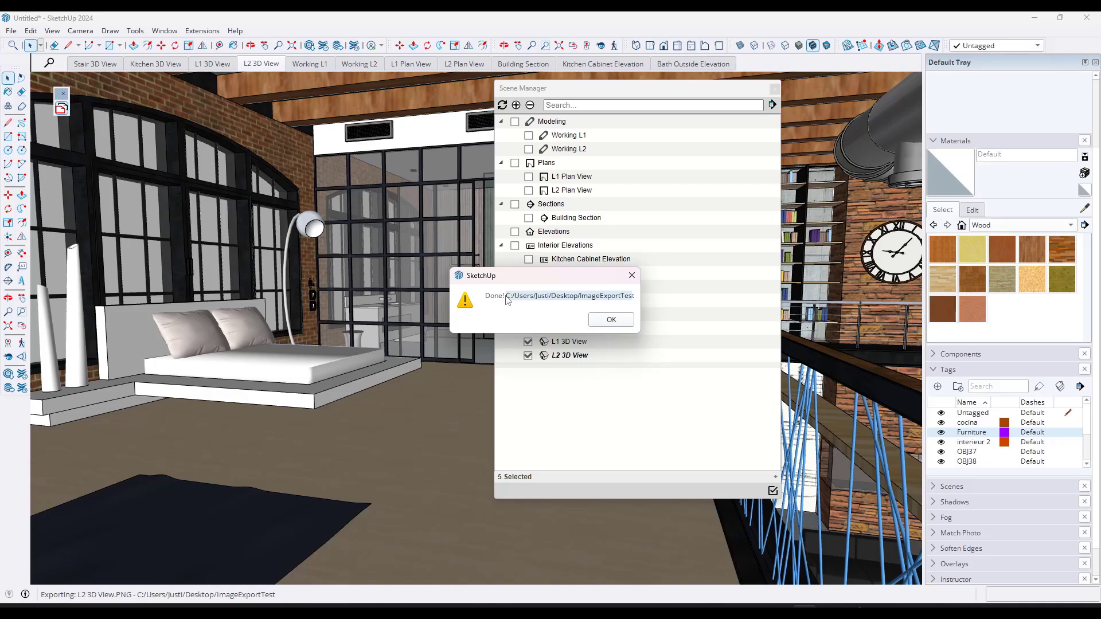
{"action": "left_click", "coordinate": [508, 301]}
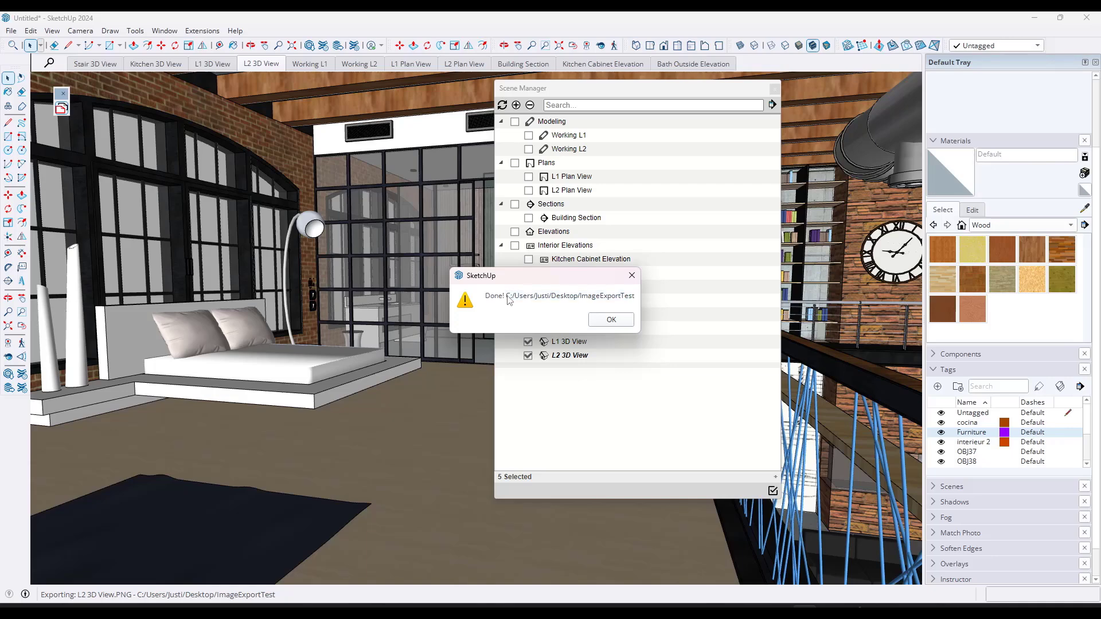
{"action": "left_click", "coordinate": [611, 320]}
Look through the exported 3D view images from the ImageExportTest folder in the image viewer, returning to Stair 3D View.png
{"action": "key", "text": "Right"}
{"action": "key", "text": "Right"}
{"action": "key", "text": "Right"}
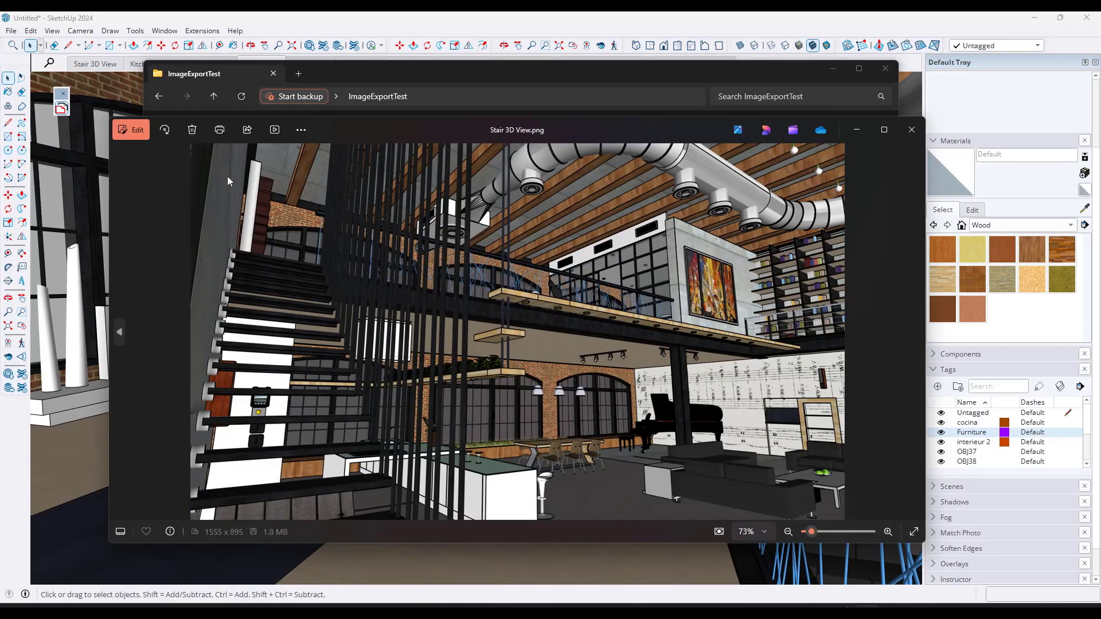
{"action": "key", "text": "Right"}
{"action": "key", "text": "Right"}
{"action": "key", "text": "Right"}
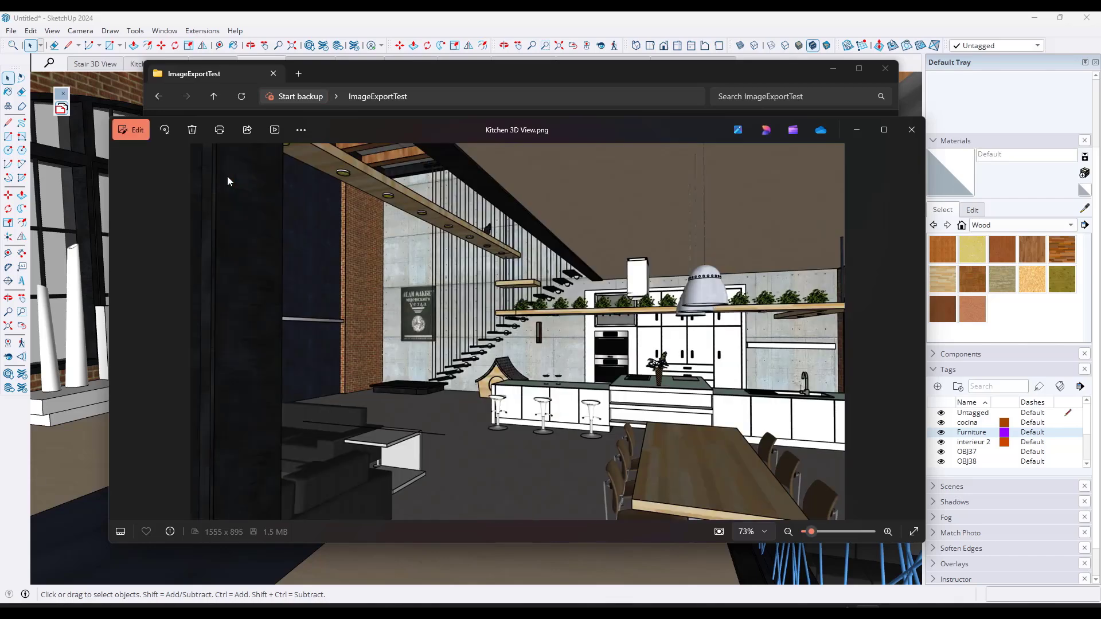
{"action": "key", "text": "Left"}
{"action": "key", "text": "Left"}
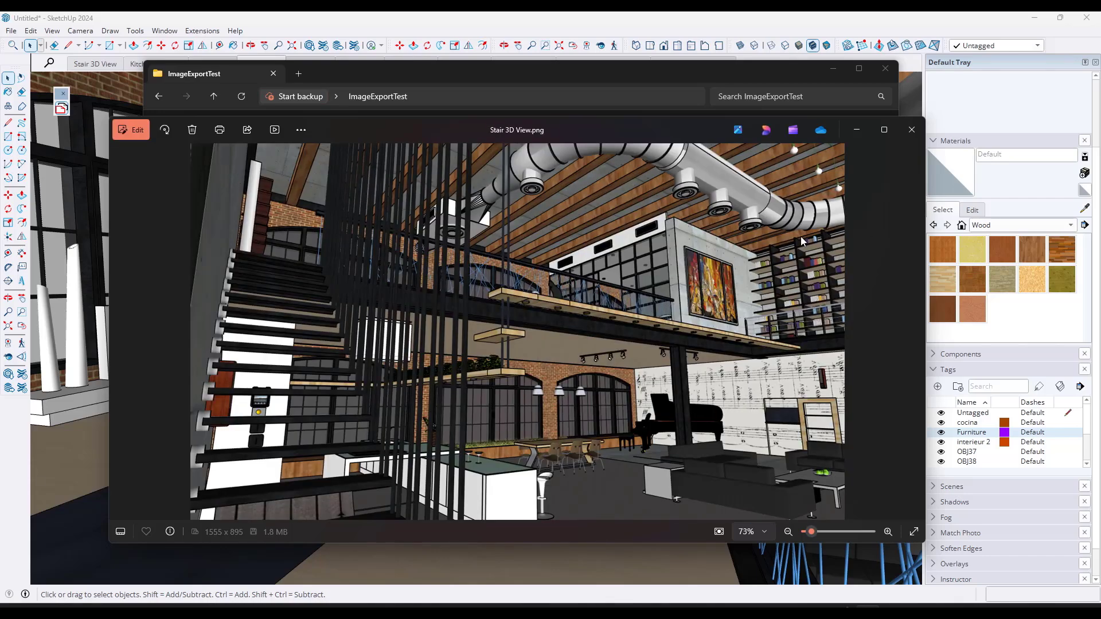